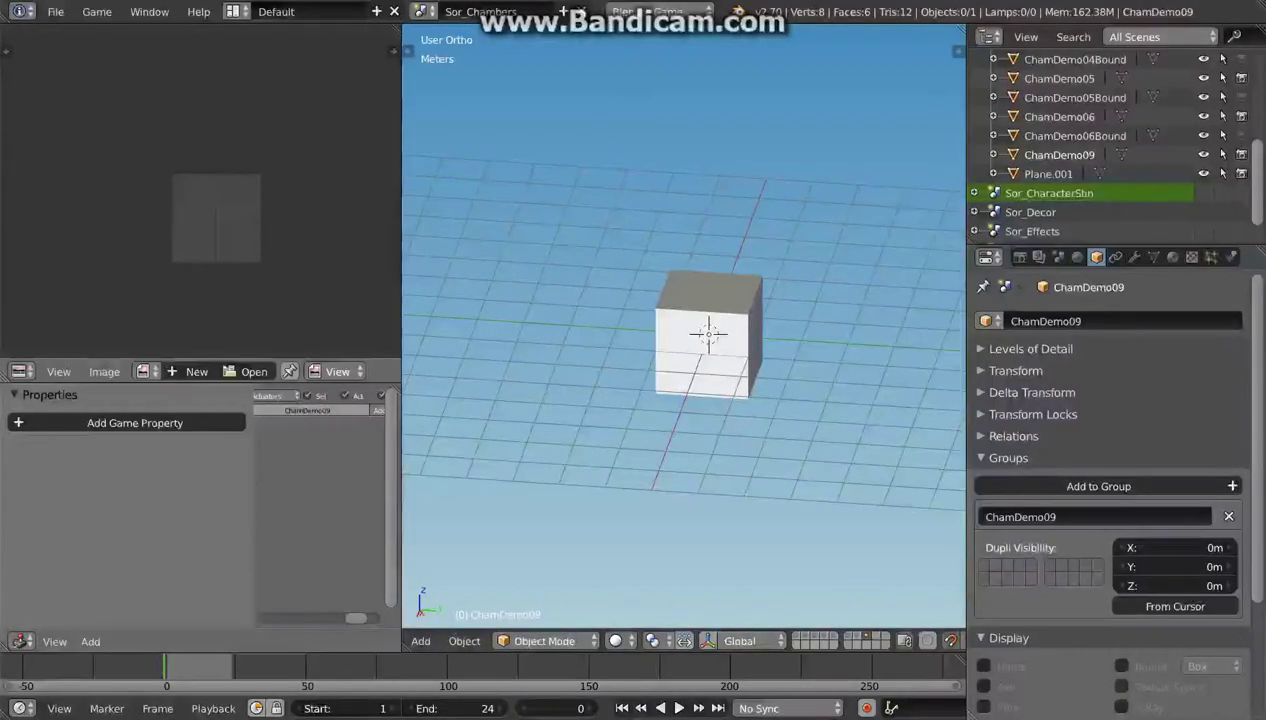
Step: Extrude the cube's left face to double its width, then repeat to add two more segments leftward
{"action": "key", "text": "Tab"}
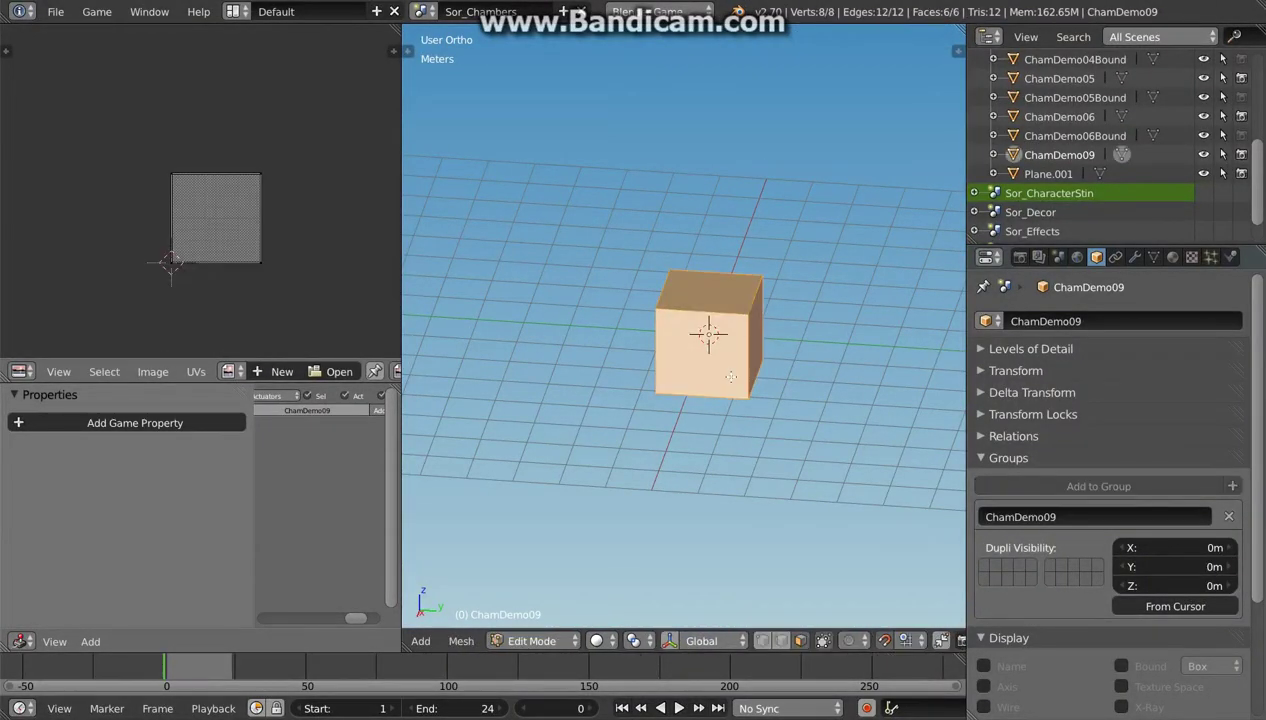
{"action": "key", "text": "KP_7"}
{"action": "middle_click_drag", "start_coordinate": [678, 339], "coordinate": [666, 348]}
{"action": "right_click", "coordinate": [612, 318]}
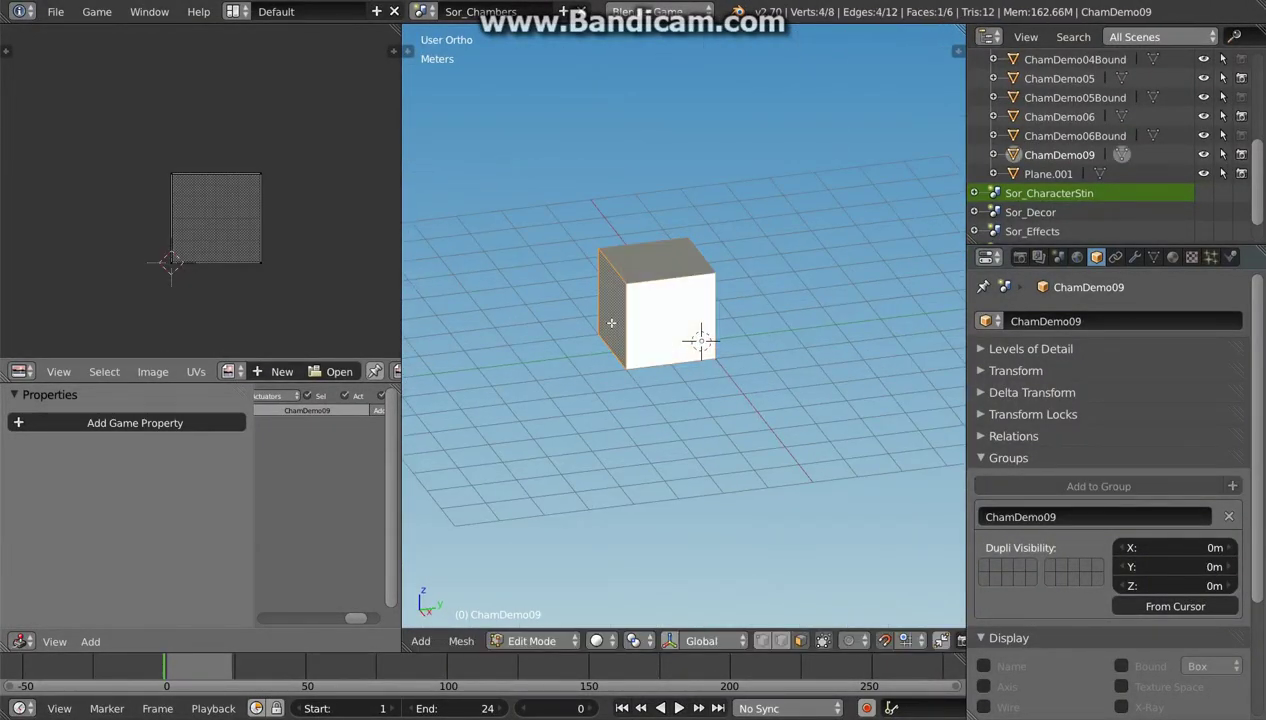
{"action": "key", "text": "e"}
{"action": "left_click", "coordinate": [600, 360]}
{"action": "scroll", "coordinate": [575, 375], "scroll_direction": "down", "scroll_amount": 3}
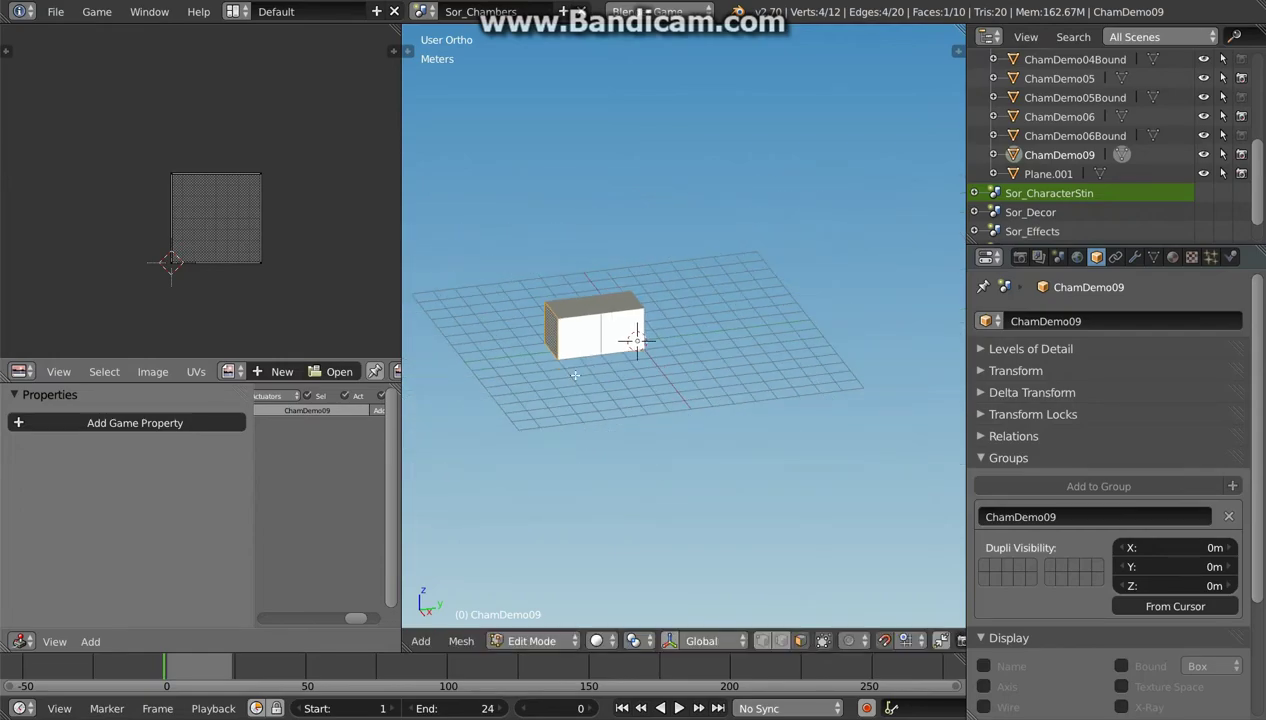
{"action": "key", "text": "shift+r"}
{"action": "key", "text": "shift+r"}
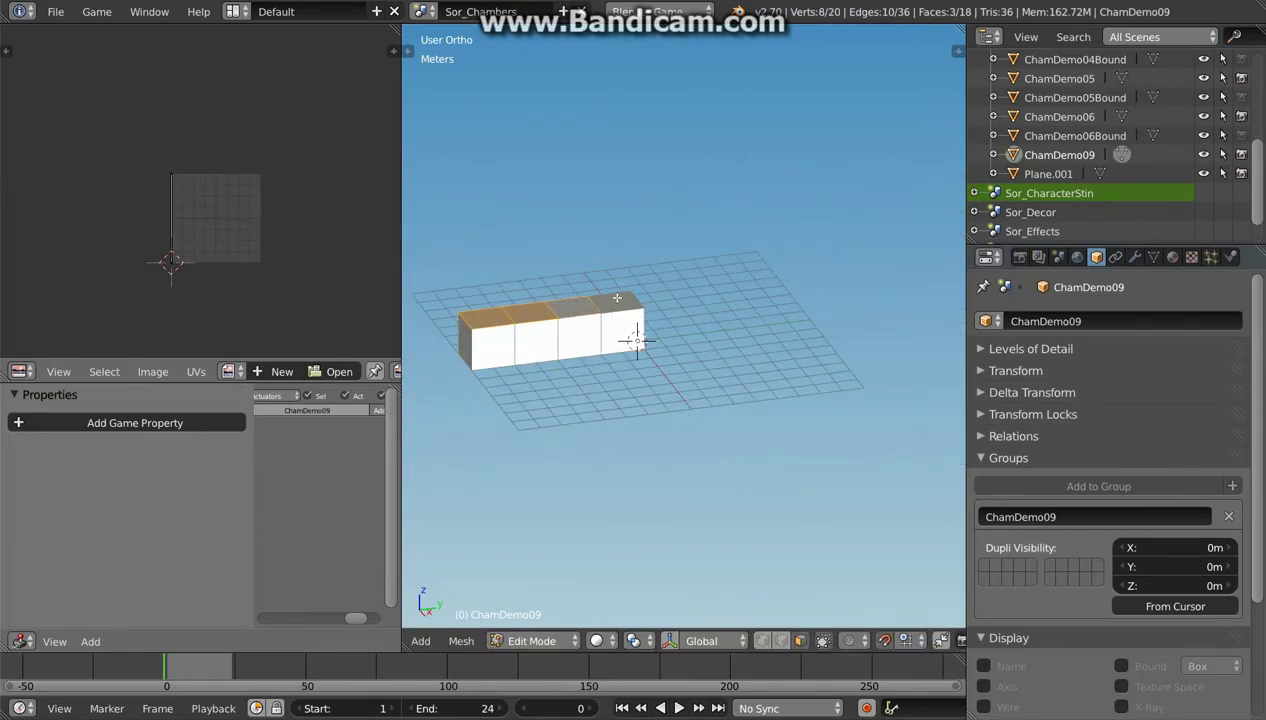
Step: Extrude a face upward, then extrude all faces sharing its normal by 2 m
{"action": "right_click", "coordinate": [617, 298], "text": "shift"}
{"action": "key", "text": "e"}
{"action": "left_click", "coordinate": [617, 260]}
{"action": "right_click", "coordinate": [493, 316]}
{"action": "key", "text": "shift+g"}
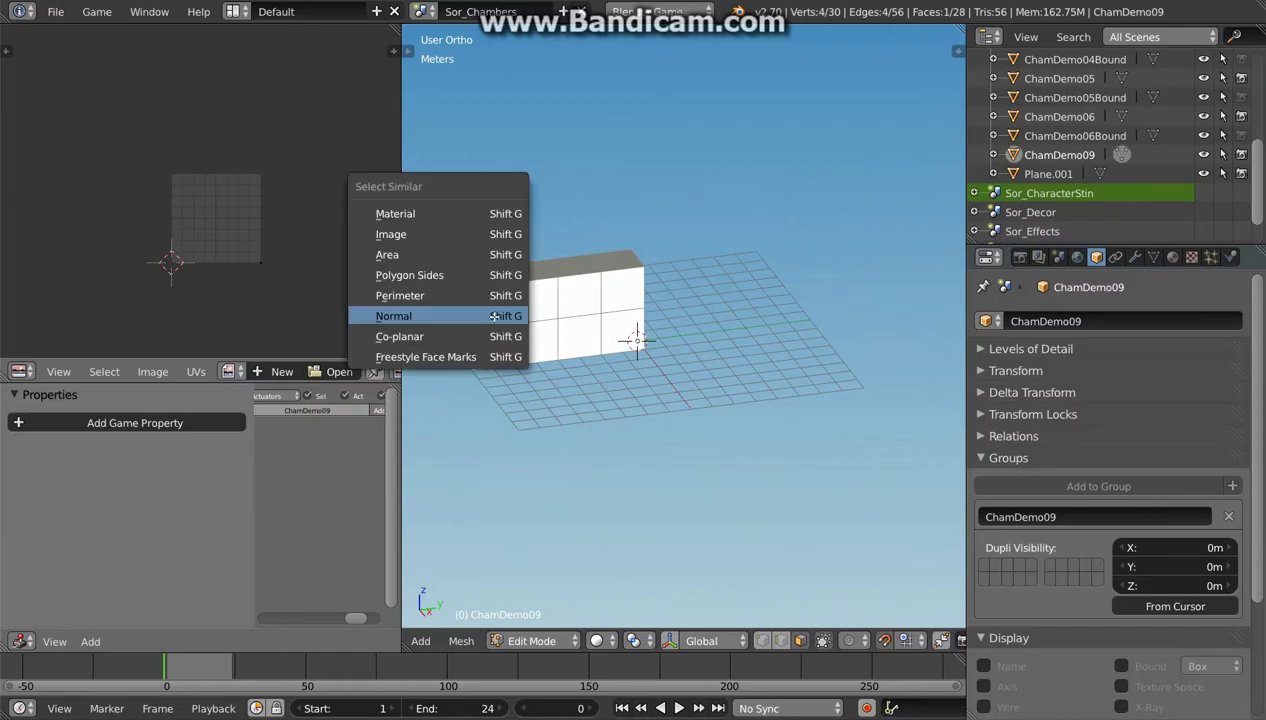
{"action": "left_click", "coordinate": [493, 316]}
{"action": "mouse_move", "coordinate": [520, 330]}
{"action": "middle_mouse_down"}
{"action": "mouse_move", "coordinate": [852, 342]}
{"action": "mouse_move", "coordinate": [715, 283]}
{"action": "middle_mouse_up"}
{"action": "key", "text": "e"}
{"action": "left_click", "coordinate": [673, 357]}
Step: Extrude three right-side faces into a longer block, then extend its end faces into an arm
{"action": "right_click", "coordinate": [700, 275]}
{"action": "right_click", "coordinate": [695, 295], "text": "shift"}
{"action": "right_click", "coordinate": [698, 314], "text": "shift"}
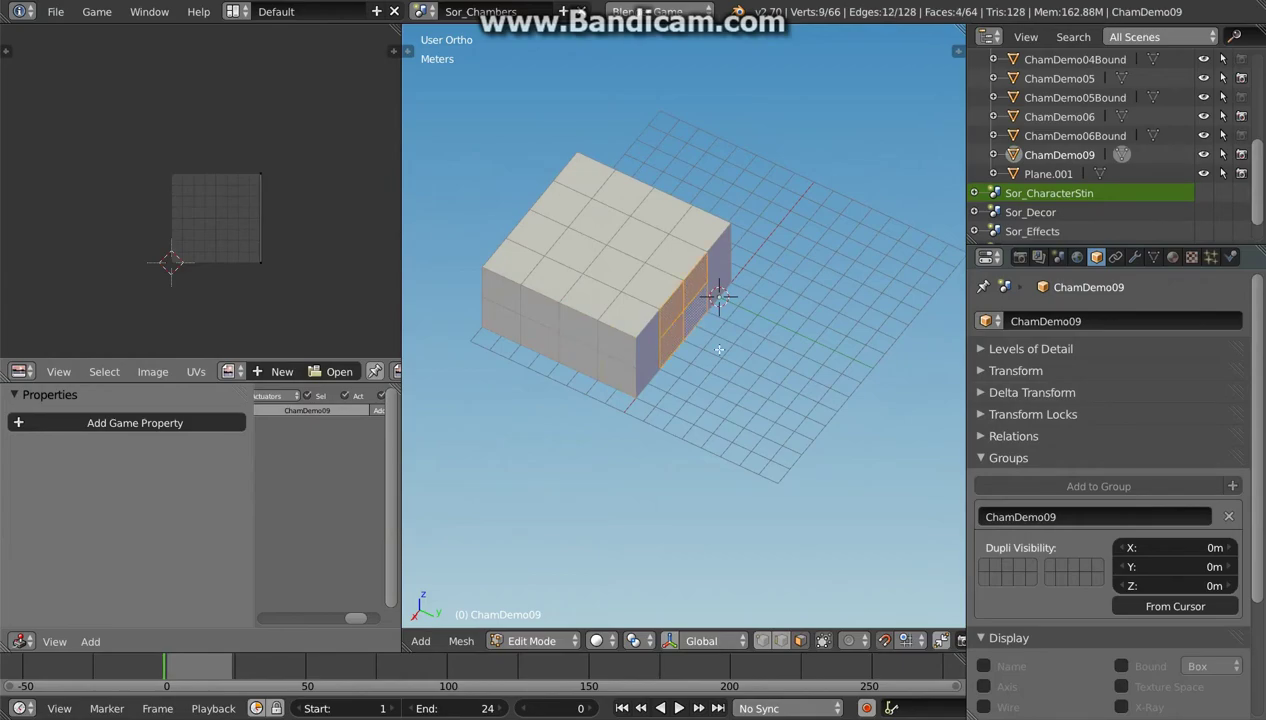
{"action": "key", "text": "e"}
{"action": "left_click", "coordinate": [791, 414]}
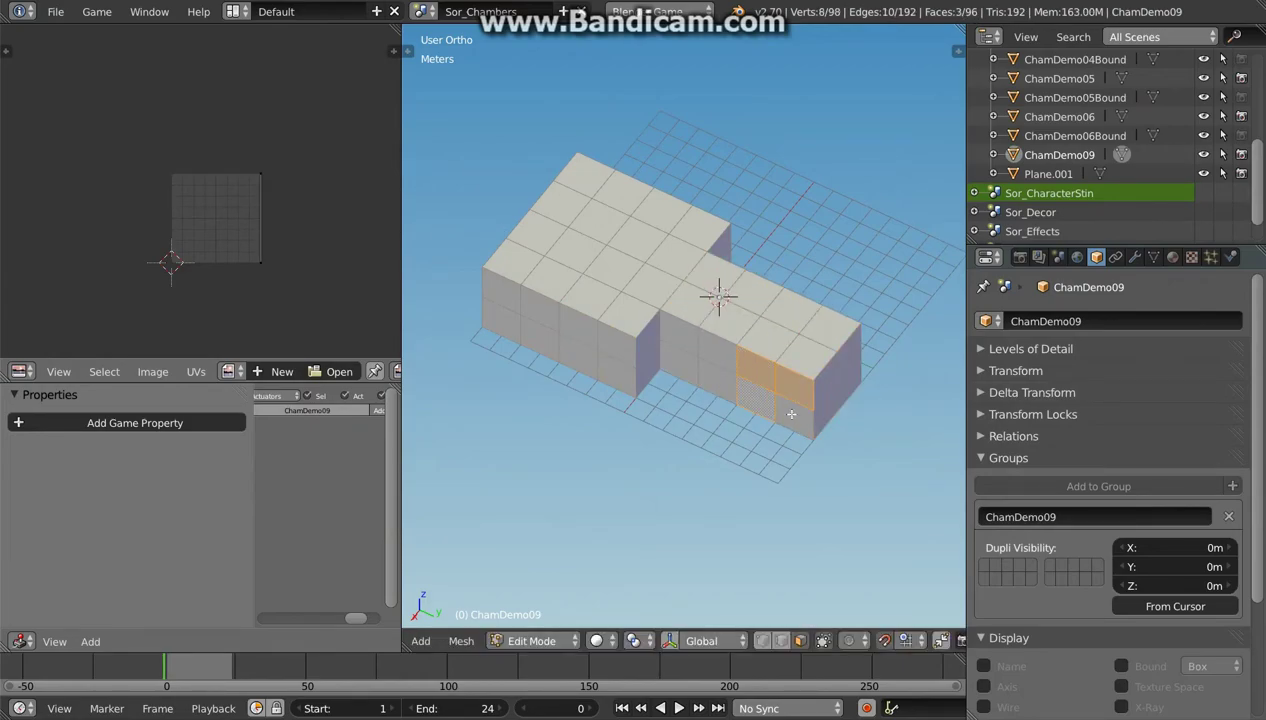
{"action": "right_click", "coordinate": [799, 420], "text": "shift"}
{"action": "key", "text": "e"}
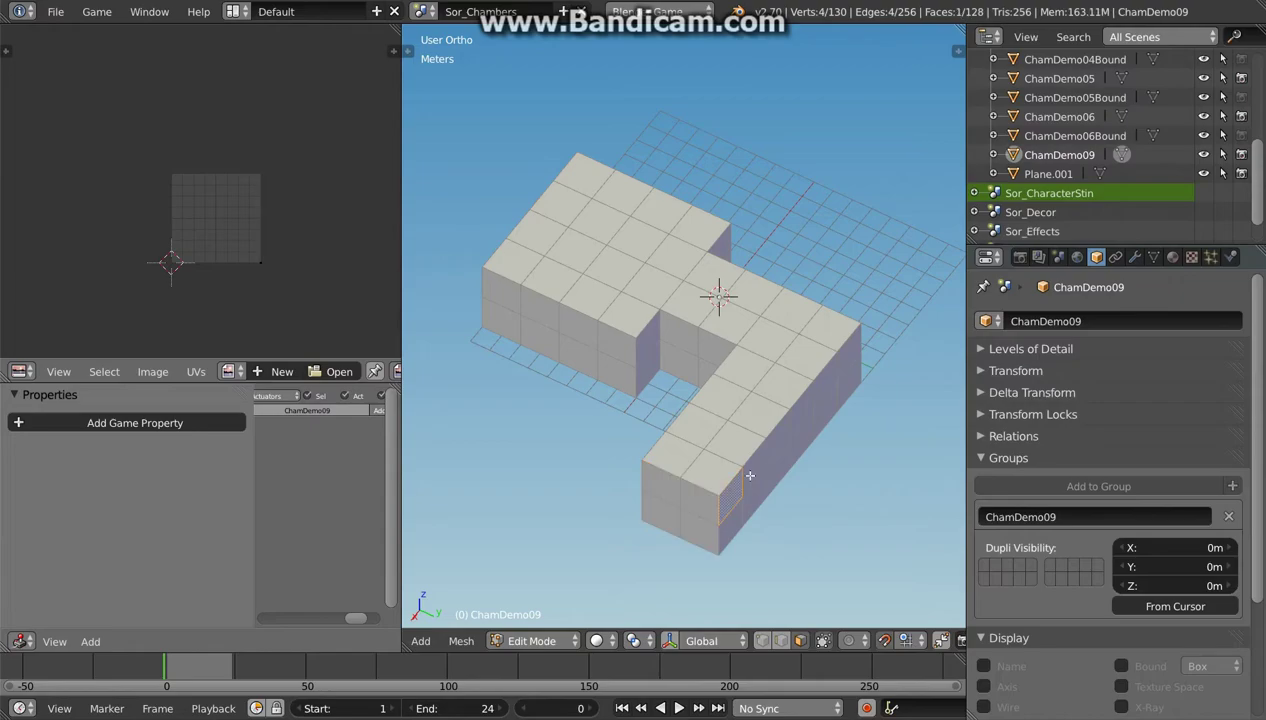
{"action": "left_click", "coordinate": [727, 527]}
{"action": "right_click", "coordinate": [727, 527], "text": "shift"}
{"action": "scroll", "coordinate": [727, 527], "scroll_direction": "down", "scroll_amount": 2}
{"action": "scroll", "coordinate": [700, 480], "scroll_direction": "down", "scroll_amount": 2}
Step: Extrude the arm's end faces and repeat the extrusion four times to lengthen the arm
{"action": "key", "text": "e"}
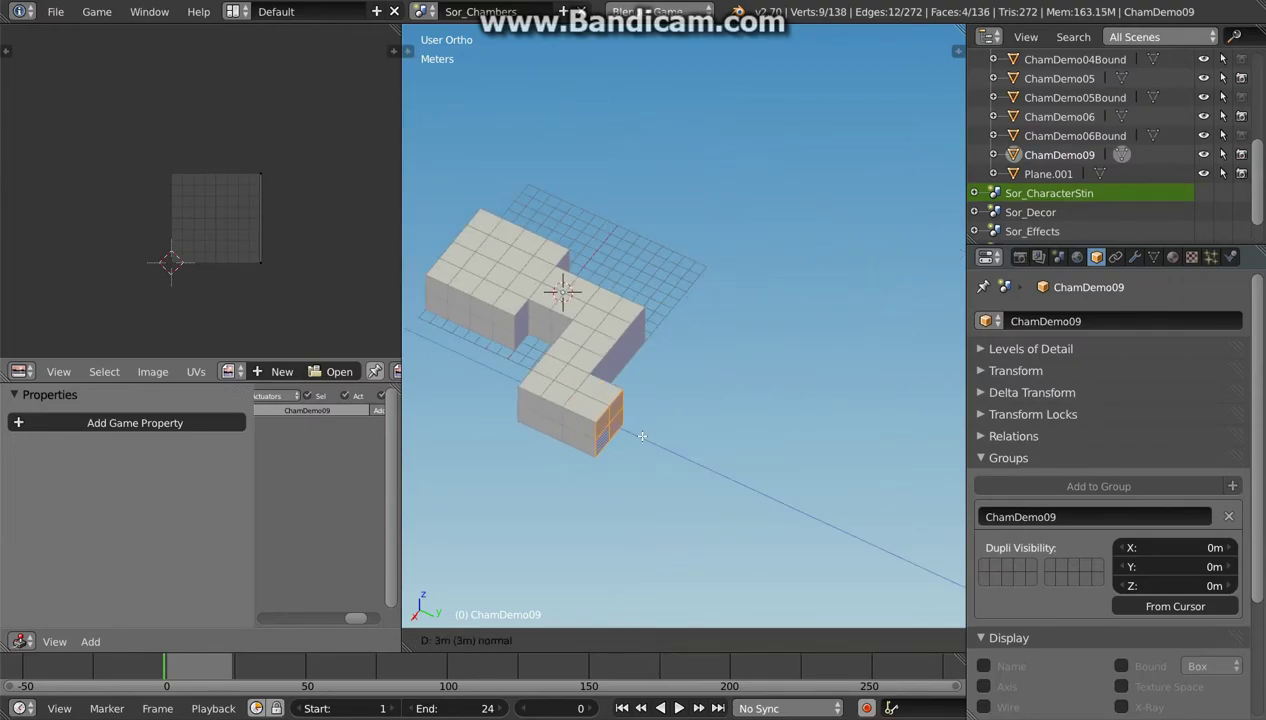
{"action": "left_click", "coordinate": [638, 435]}
{"action": "key", "text": "shift+r"}
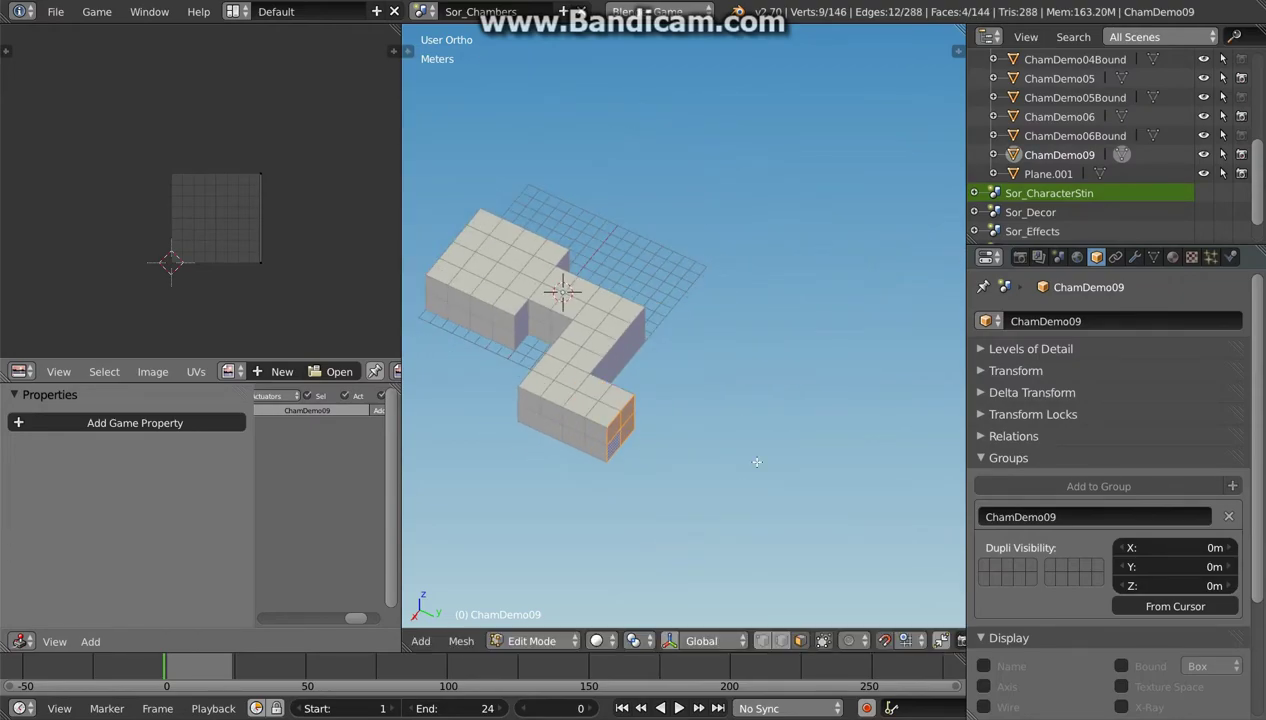
{"action": "key", "text": "shift+r"}
{"action": "key", "text": "shift+r"}
{"action": "key", "text": "shift+r"}
{"action": "key", "text": "shift+r"}
{"action": "key", "text": "shift+r"}
{"action": "key", "text": "shift+r"}
{"action": "key", "text": "shift+r"}
{"action": "key", "text": "shift+r"}
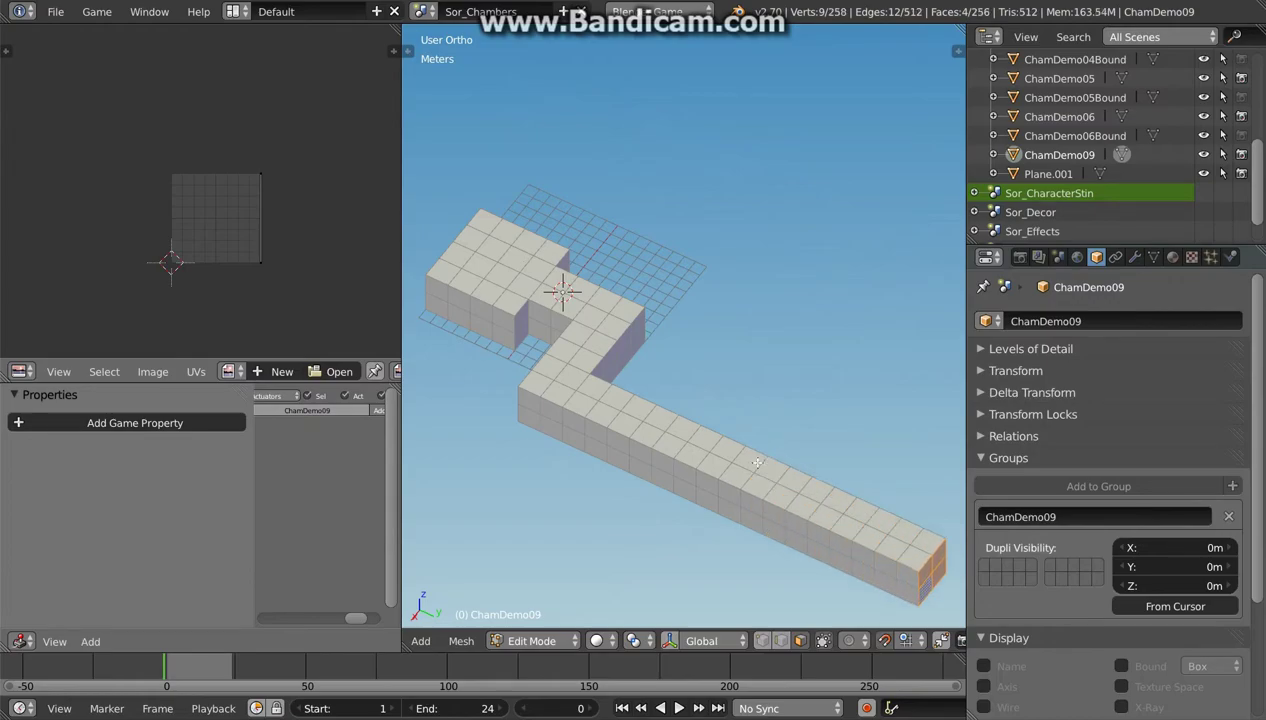
{"action": "key", "text": "shift+r"}
{"action": "scroll", "coordinate": [757, 462], "scroll_direction": "up", "scroll_amount": 2}
{"action": "key", "text": "shift+r"}
{"action": "key", "text": "shift+r"}
{"action": "middle_click_drag", "start_coordinate": [807, 433], "coordinate": [930, 396]}
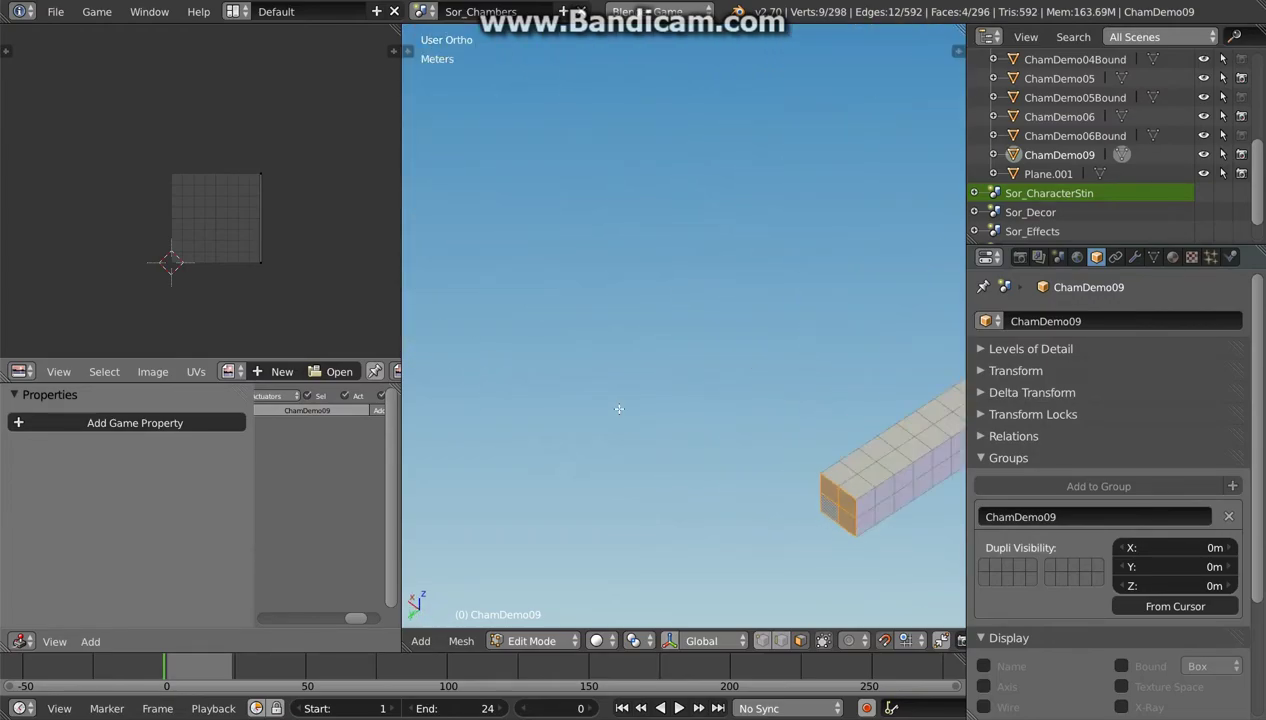
{"action": "middle_click_drag", "start_coordinate": [875, 510], "coordinate": [581, 417], "text": "shift"}
{"action": "scroll", "coordinate": [581, 417], "scroll_direction": "down", "scroll_amount": 2}
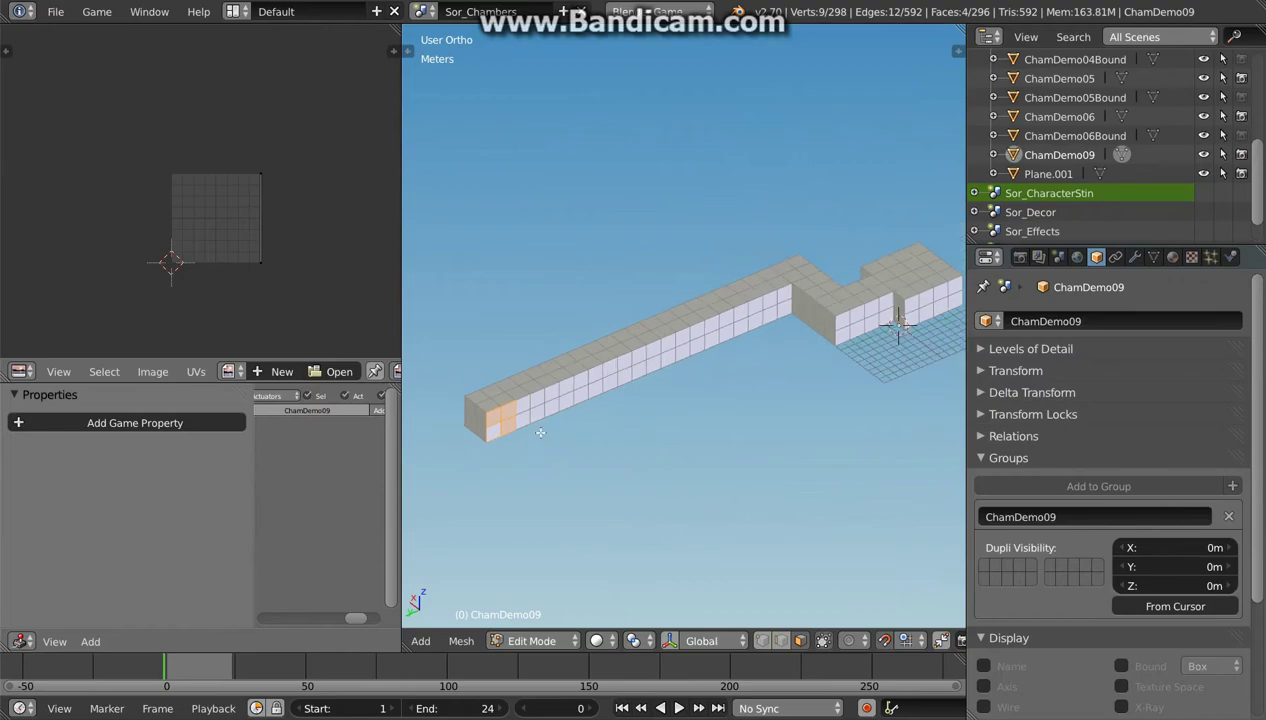
Step: Continue the arm into a side bend with further single-face extrusions at its end
{"action": "key", "text": "shift+r"}
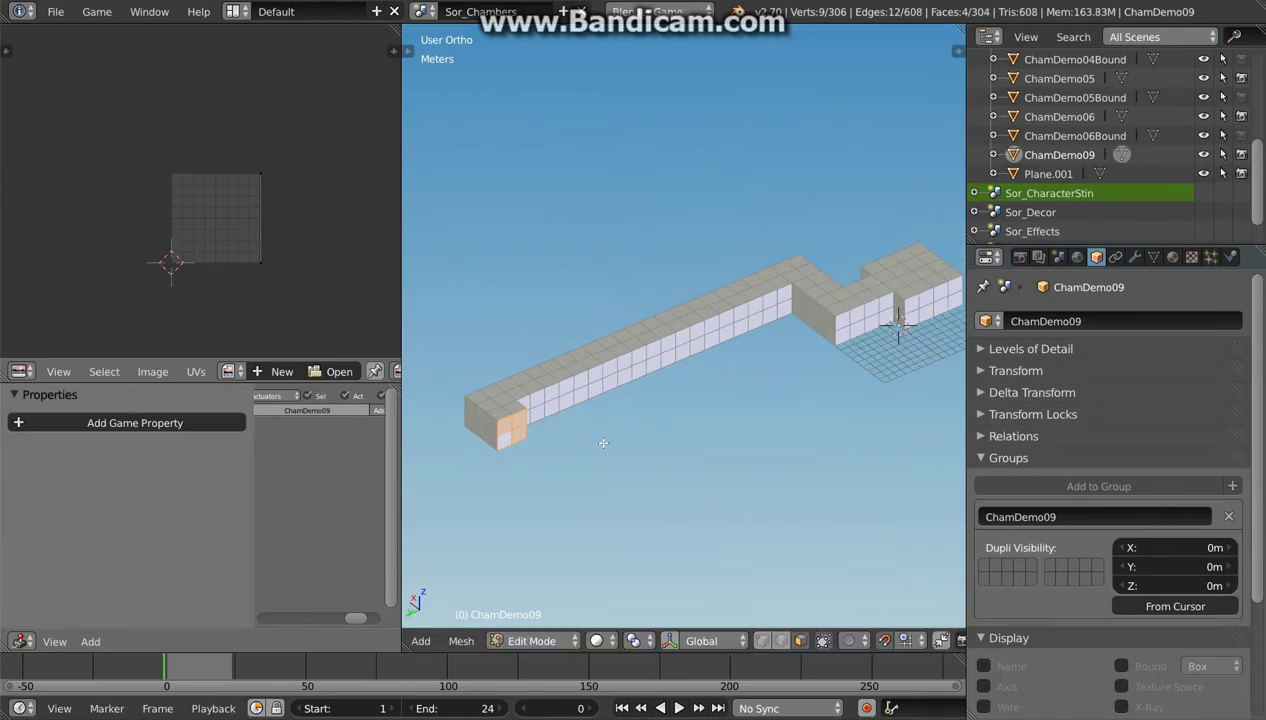
{"action": "key", "text": "shift+r"}
{"action": "right_click", "coordinate": [515, 444]}
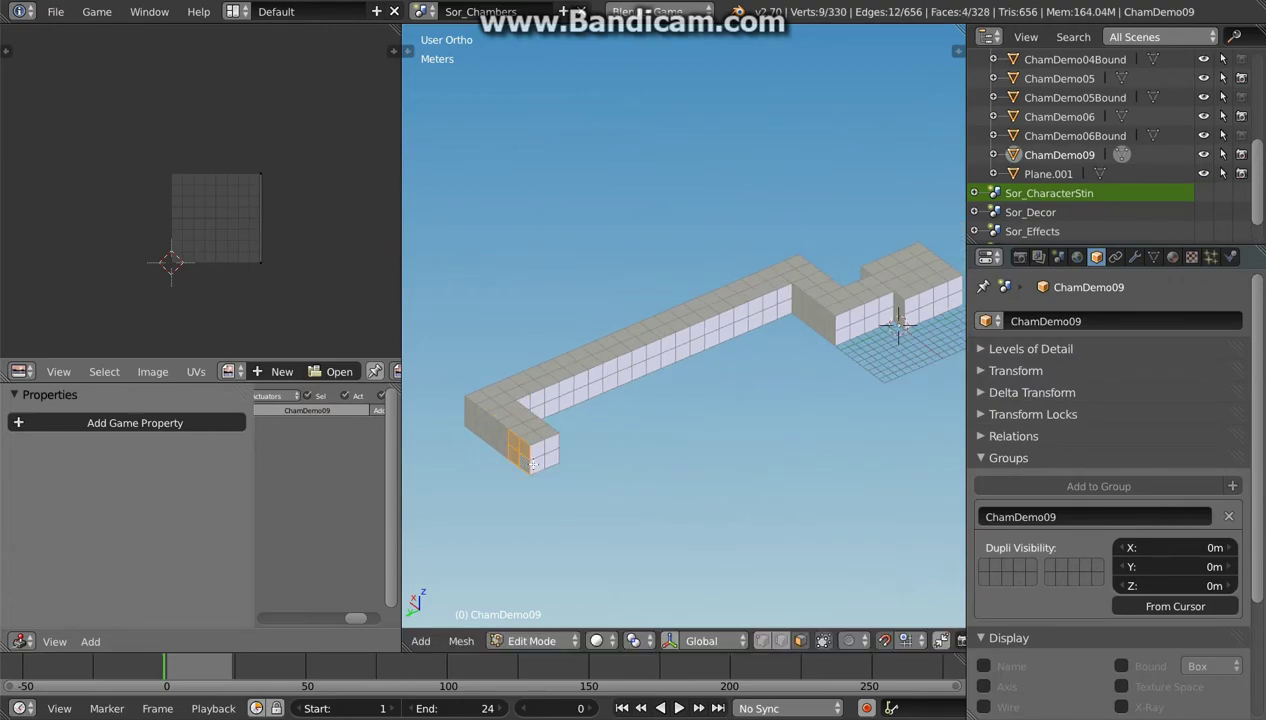
{"action": "key", "text": "e"}
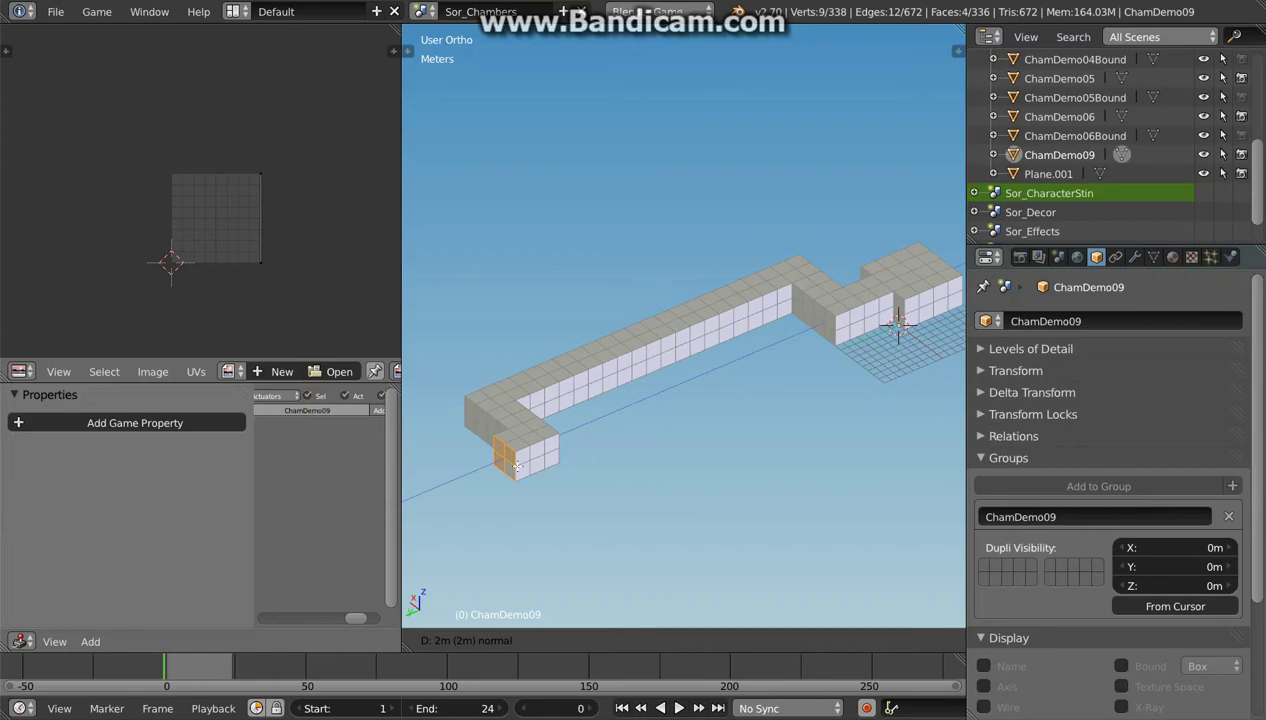
{"action": "left_click", "coordinate": [516, 466]}
{"action": "key", "text": "shift+r"}
{"action": "key", "text": "shift+r"}
{"action": "key", "text": "shift+r"}
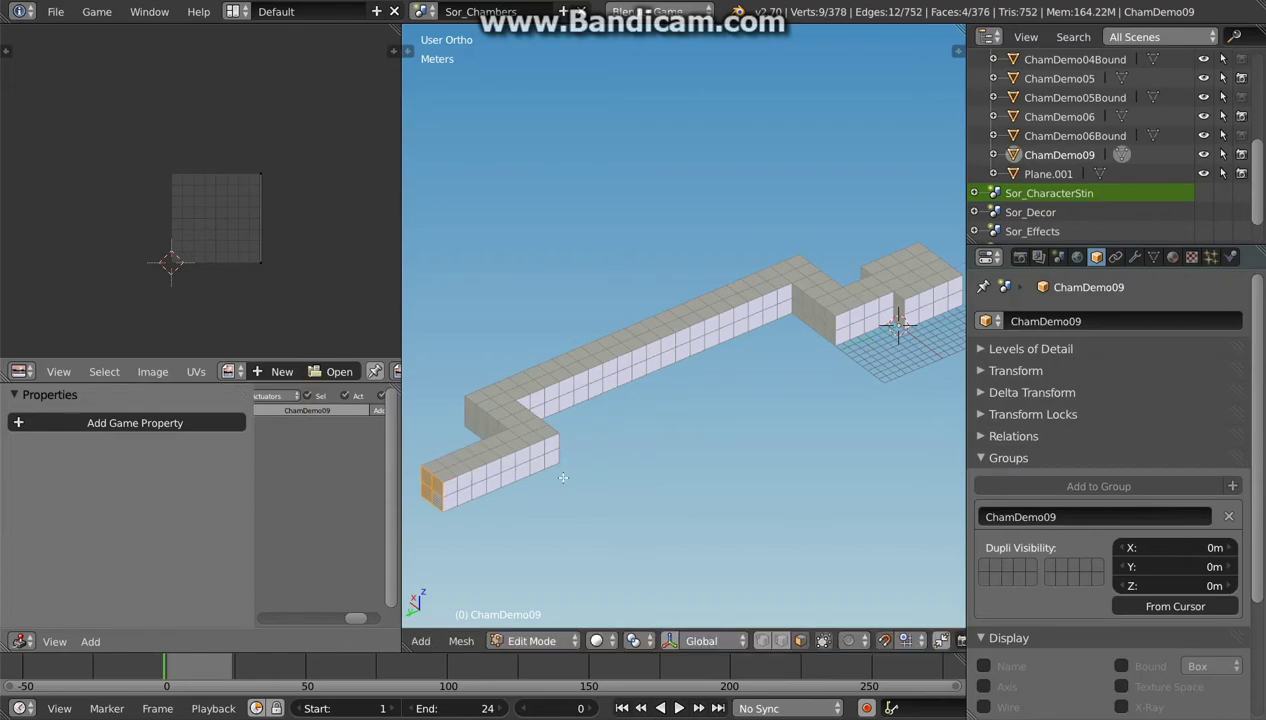
{"action": "key", "text": "shift+r"}
{"action": "key", "text": "shift+r"}
{"action": "key", "text": "shift+r"}
{"action": "key", "text": "ctrl+KP_4"}
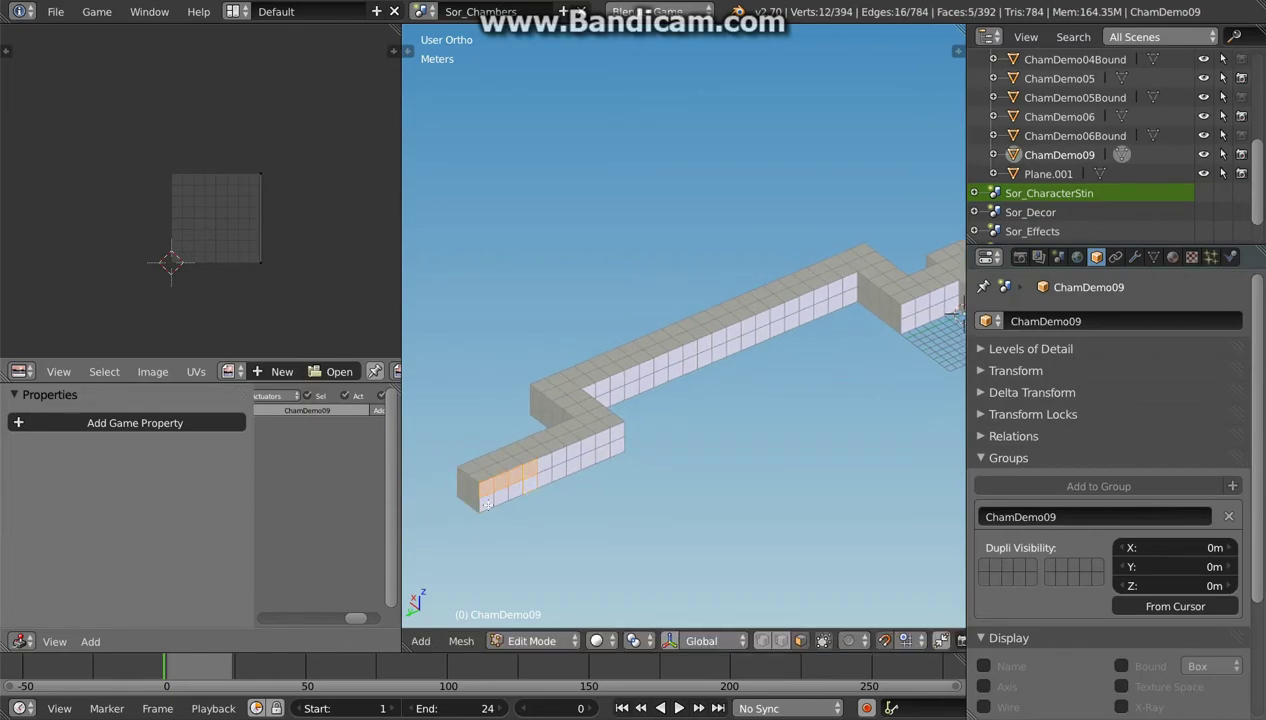
{"action": "left_click", "coordinate": [487, 503]}
Step: Add more single-face steps and push a strip of faces outward at the arm end
{"action": "key", "text": "e"}
{"action": "left_click", "coordinate": [487, 503]}
{"action": "key", "text": "shift+r"}
{"action": "key", "text": "shift+r"}
{"action": "middle_click_drag", "start_coordinate": [487, 503], "coordinate": [500, 513]}
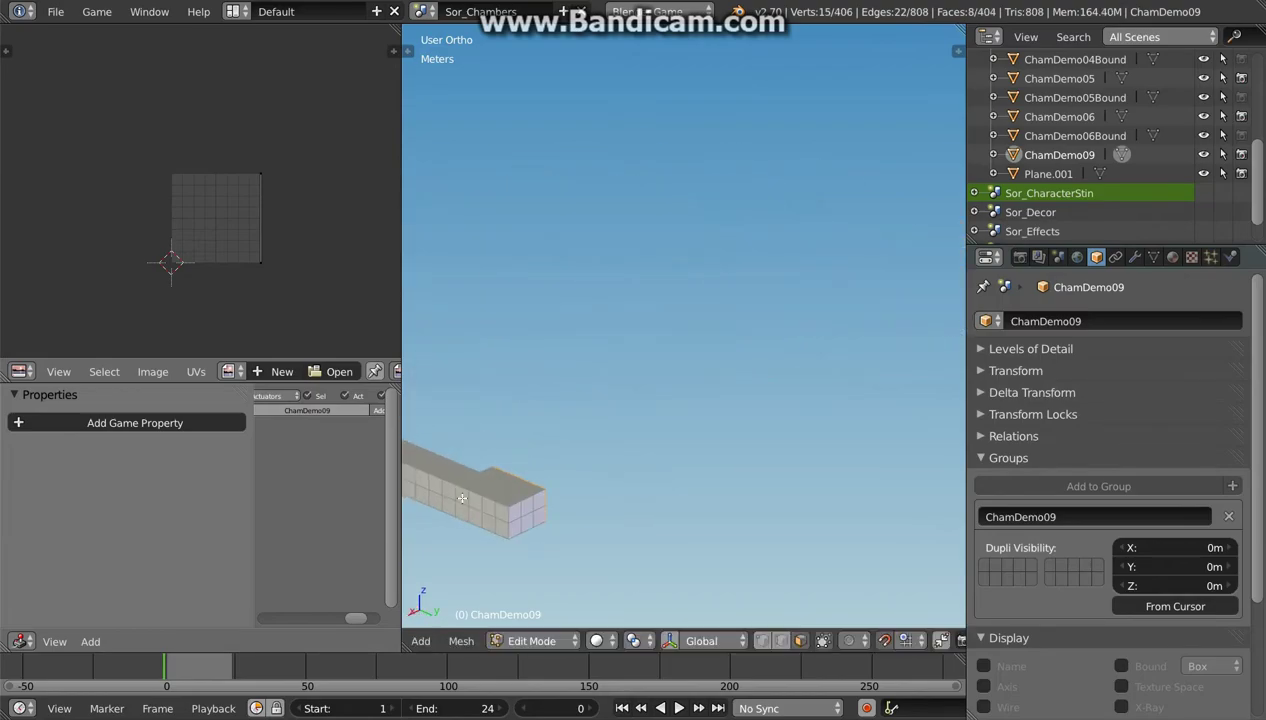
{"action": "left_click", "coordinate": [461, 513], "text": "ctrl"}
{"action": "key", "text": "e"}
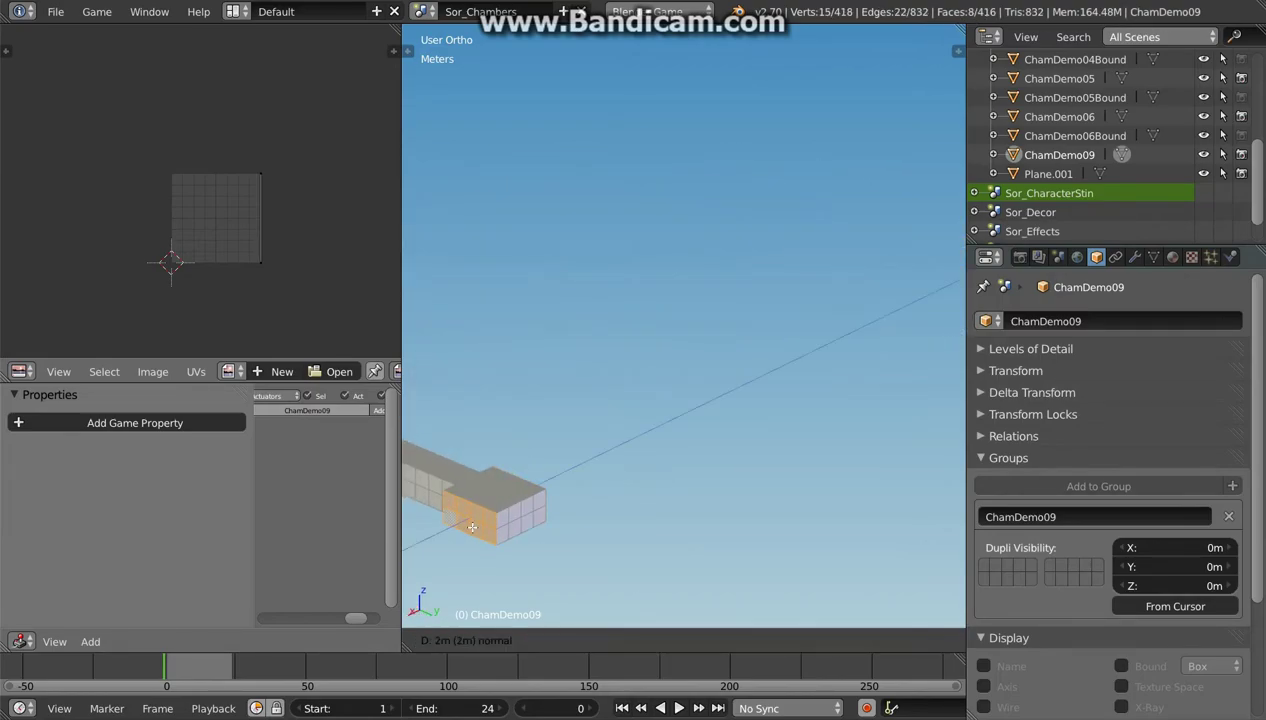
{"action": "left_click", "coordinate": [482, 525]}
{"action": "mouse_move", "coordinate": [482, 525]}
{"action": "middle_mouse_down"}
{"action": "mouse_move", "coordinate": [636, 460]}
{"action": "mouse_move", "coordinate": [720, 524]}
{"action": "middle_mouse_up"}
Step: Extrude the face strip along the long corridor 2 m upward into a wall, then extrude its upper side faces
{"action": "left_click", "coordinate": [636, 460]}
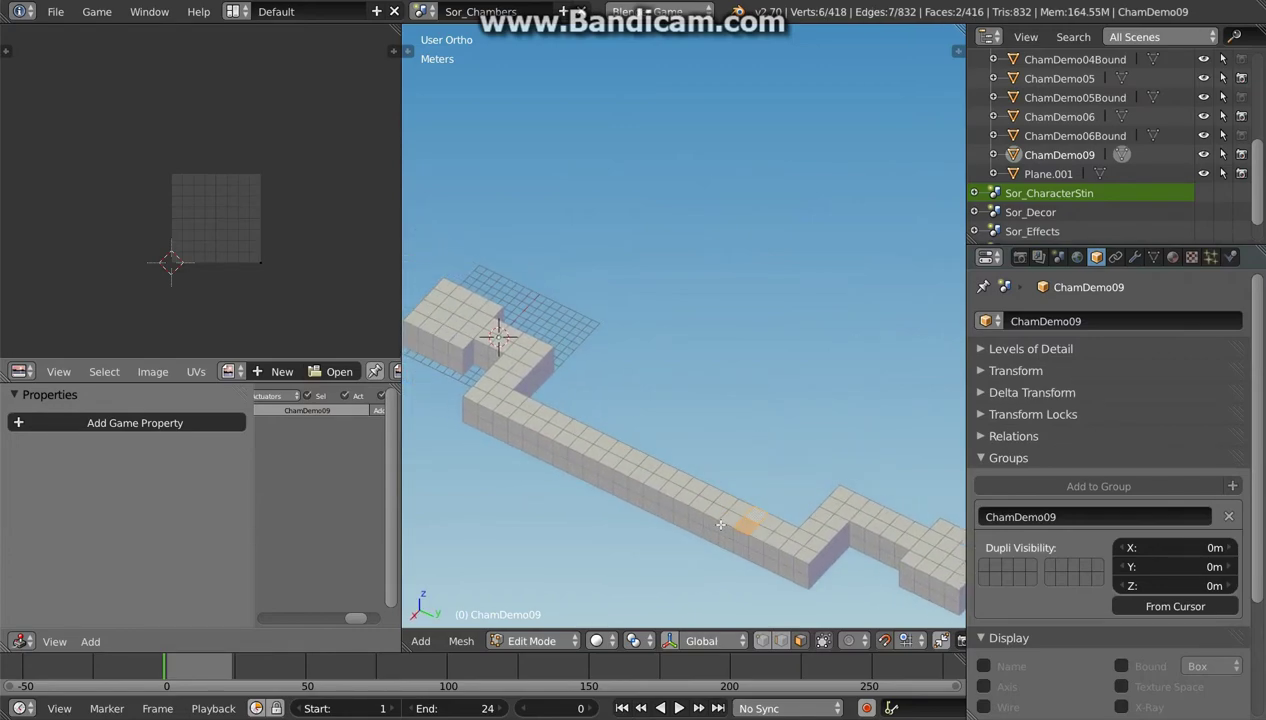
{"action": "left_click", "coordinate": [519, 419], "text": "ctrl"}
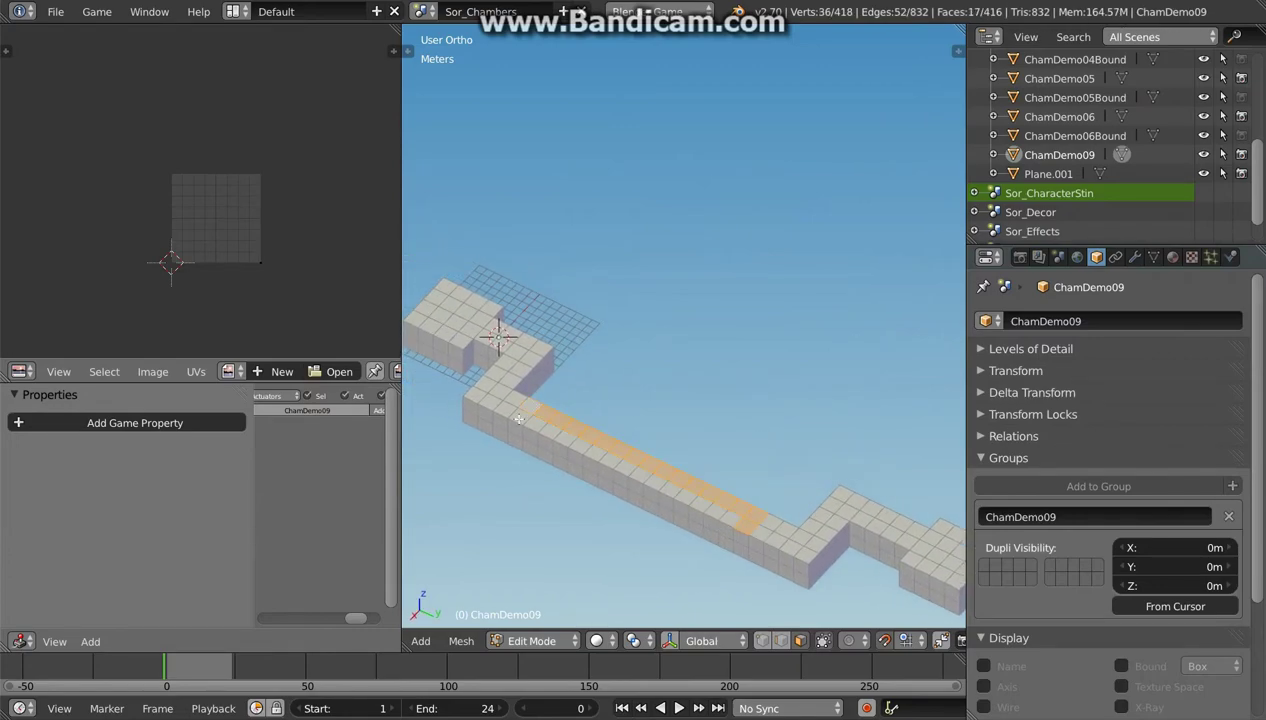
{"action": "mouse_move", "coordinate": [651, 486]}
{"action": "middle_mouse_down"}
{"action": "mouse_move", "coordinate": [640, 470]}
{"action": "mouse_move", "coordinate": [548, 493]}
{"action": "middle_mouse_up"}
{"action": "key", "text": "e"}
{"action": "left_click", "coordinate": [640, 440]}
{"action": "right_click", "coordinate": [550, 508], "text": "alt"}
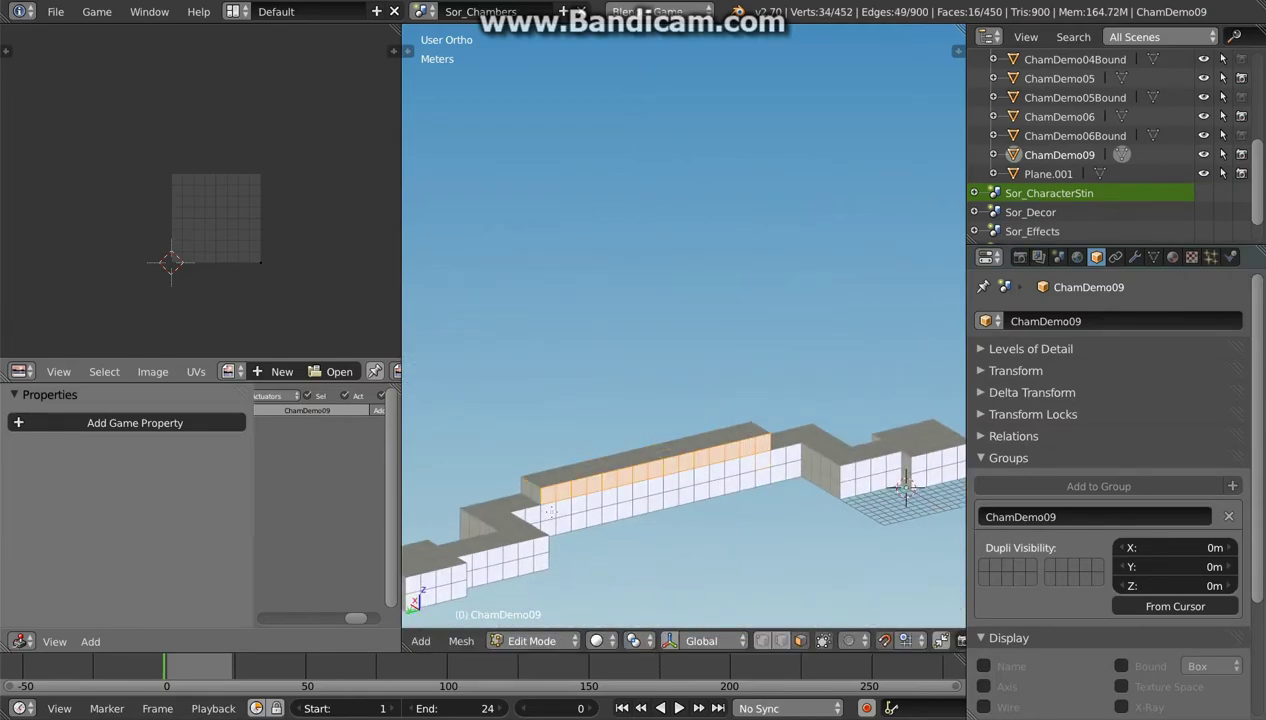
{"action": "key", "text": "e"}
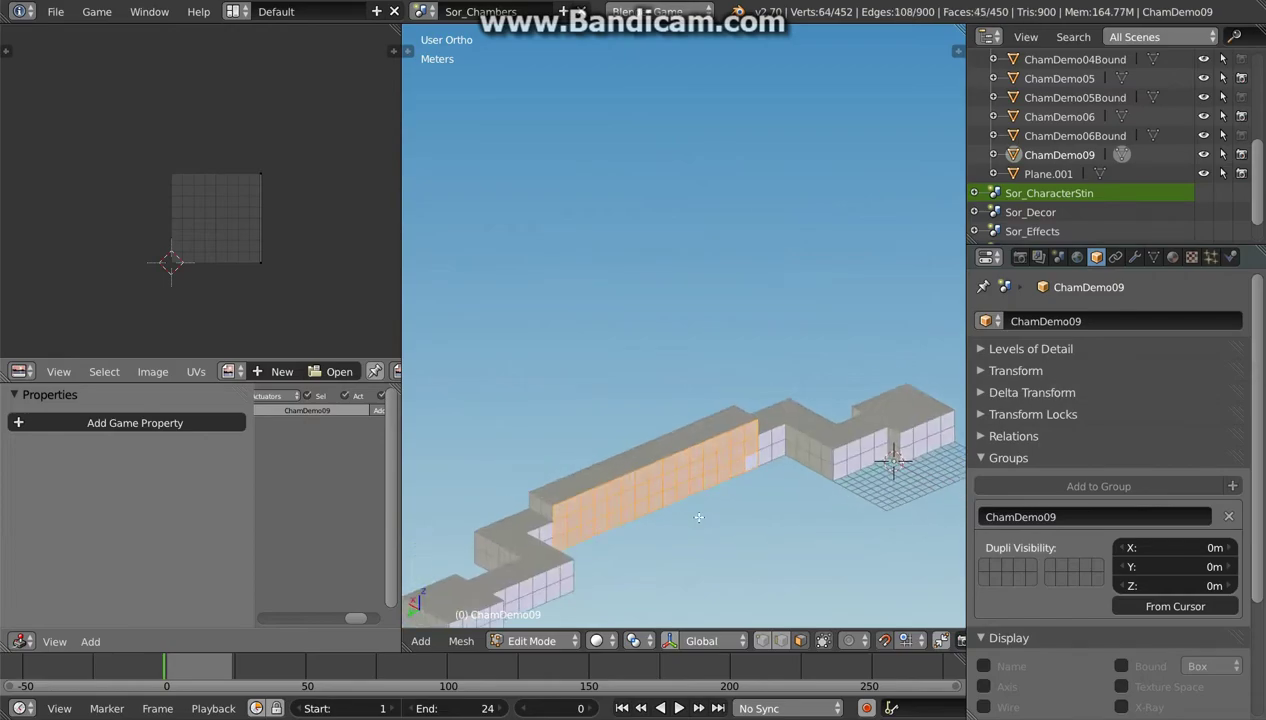
{"action": "middle_click_drag", "start_coordinate": [550, 508], "coordinate": [702, 525]}
Step: Widen the chamber's middle section by extruding it sideways to the left
{"action": "key", "text": "KP_7"}
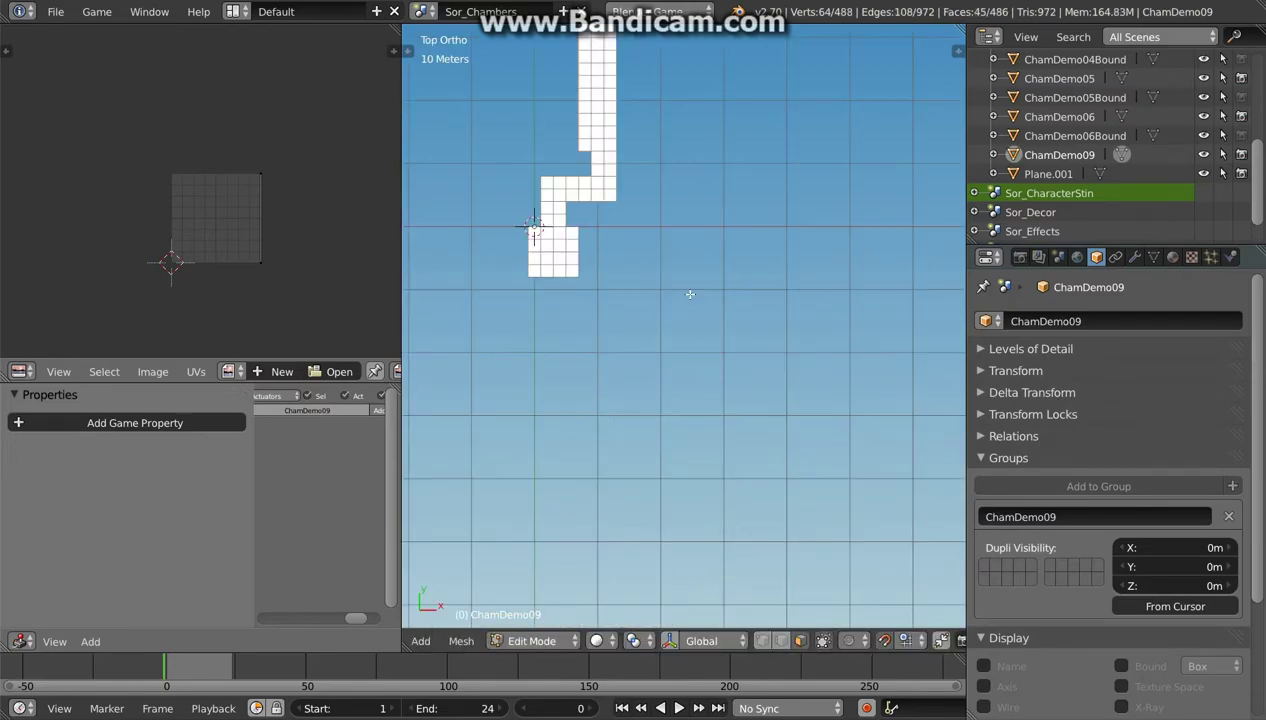
{"action": "scroll", "coordinate": [688, 291], "scroll_direction": "down", "scroll_amount": 3}
{"action": "key", "text": "e"}
{"action": "key", "text": "e"}
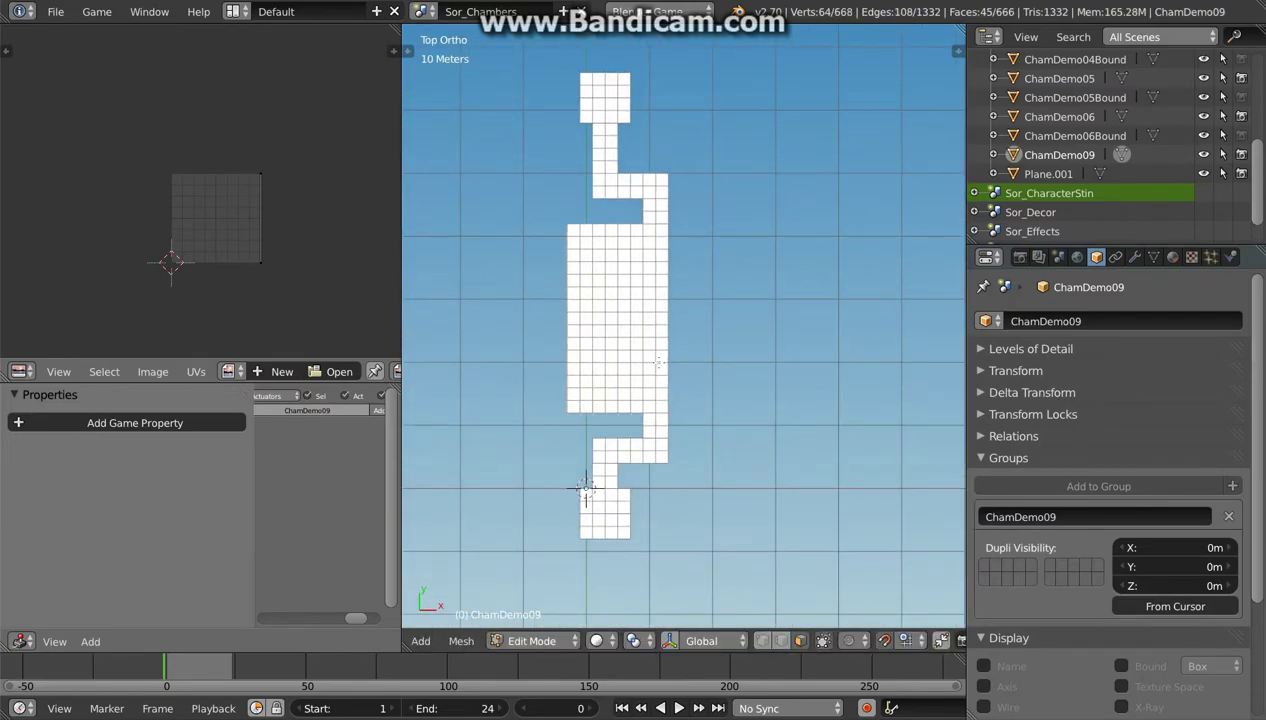
{"action": "mouse_move", "coordinate": [659, 362]}
{"action": "middle_mouse_down"}
{"action": "mouse_move", "coordinate": [607, 367]}
{"action": "mouse_move", "coordinate": [604, 540]}
{"action": "mouse_move", "coordinate": [620, 420]}
{"action": "middle_mouse_up"}
{"action": "scroll", "coordinate": [607, 367], "scroll_direction": "up", "scroll_amount": 3}
Step: Delete a vertical loop of wall faces to open a gap, then extrude and delete the gap's faces
{"action": "key", "text": "e"}
{"action": "right_click", "coordinate": [604, 384], "text": "alt"}
{"action": "key", "text": "x"}
{"action": "left_click", "coordinate": [604, 485]}
{"action": "right_click", "coordinate": [600, 512], "text": "alt"}
{"action": "key", "text": "e"}
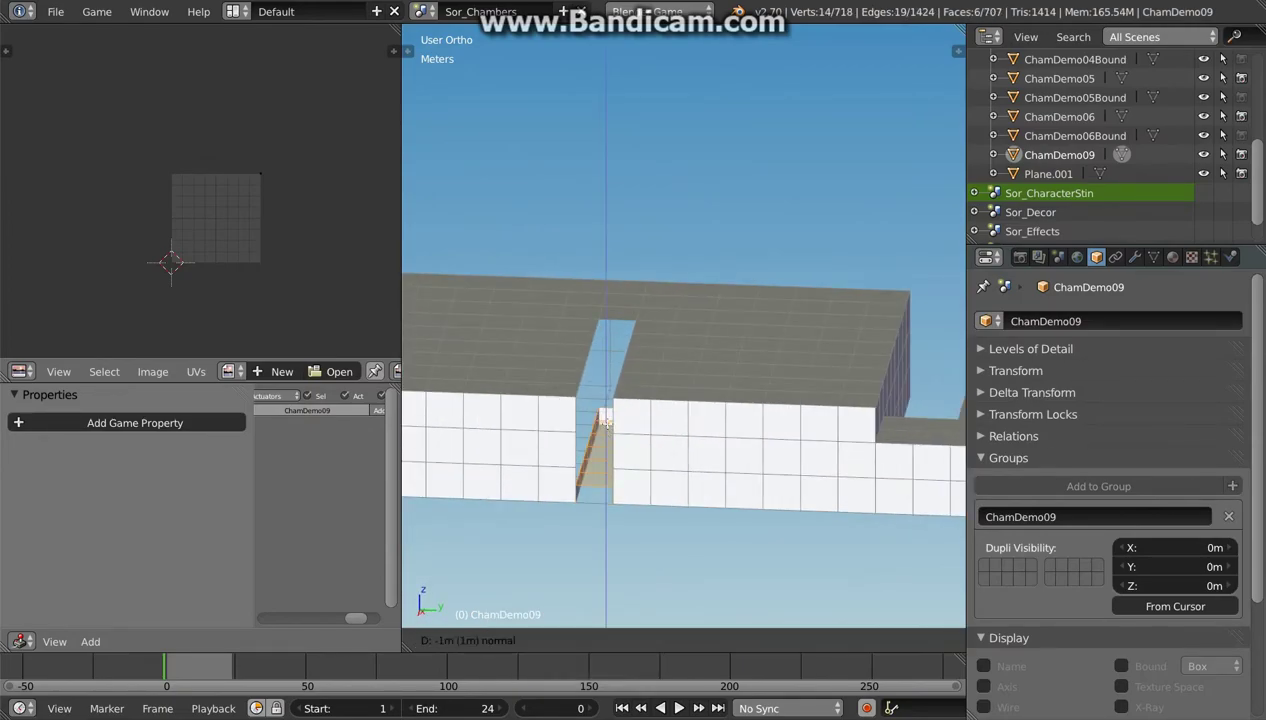
{"action": "left_click", "coordinate": [626, 415]}
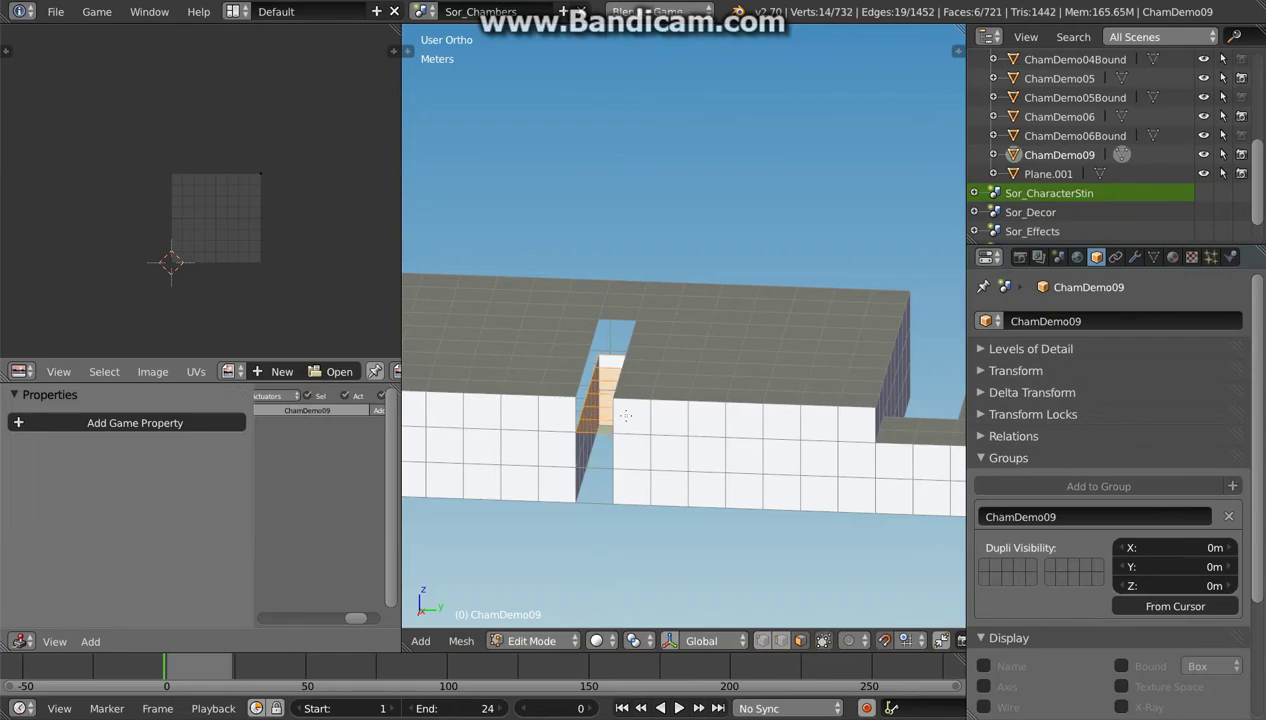
{"action": "key", "text": "x"}
{"action": "left_click", "coordinate": [600, 392]}
{"action": "middle_click_drag", "start_coordinate": [600, 392], "coordinate": [619, 441]}
Step: Delete the leftover selected faces and merge duplicate vertices, removing 18 and leaving 728
{"action": "key", "text": "x"}
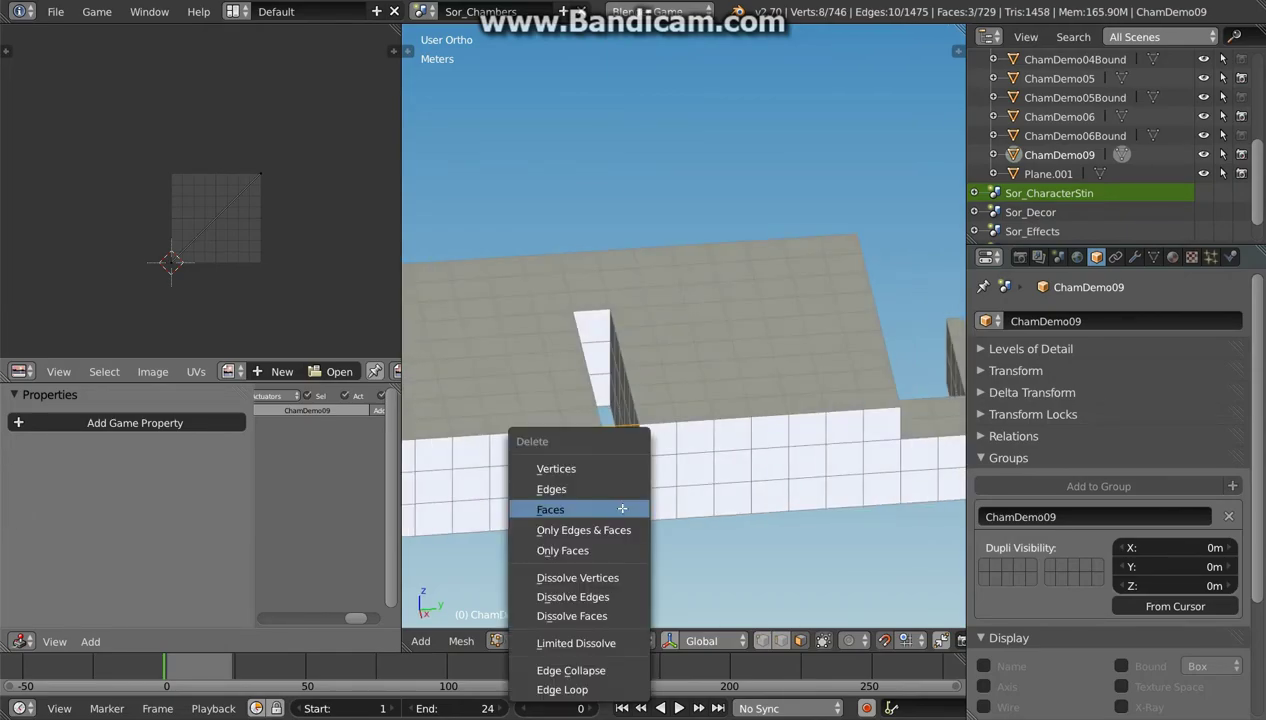
{"action": "left_click", "coordinate": [621, 510]}
{"action": "middle_click_drag", "start_coordinate": [621, 510], "coordinate": [352, 385]}
{"action": "key", "text": "a"}
{"action": "key", "text": "t"}
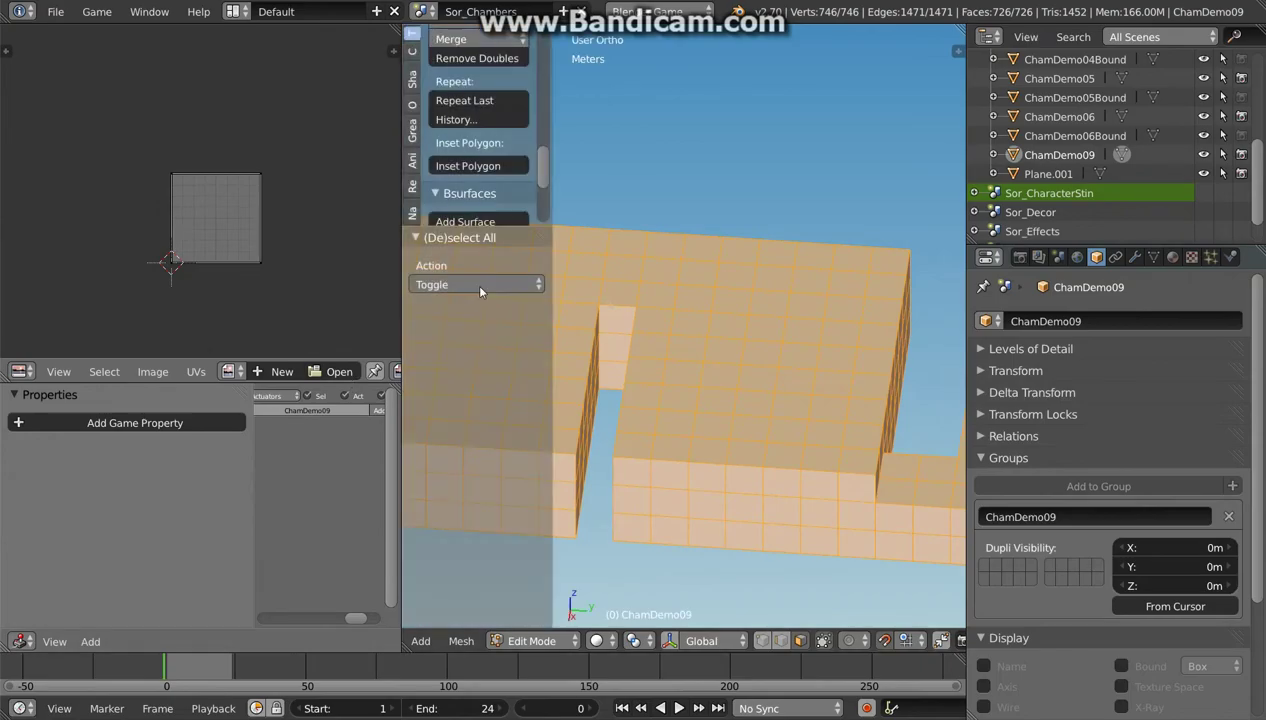
{"action": "scroll", "coordinate": [480, 110], "scroll_direction": "down", "scroll_amount": 3}
{"action": "scroll", "coordinate": [480, 110], "scroll_direction": "up", "scroll_amount": 2}
{"action": "scroll", "coordinate": [482, 104], "scroll_direction": "up", "scroll_amount": 2}
{"action": "left_click", "coordinate": [481, 94]}
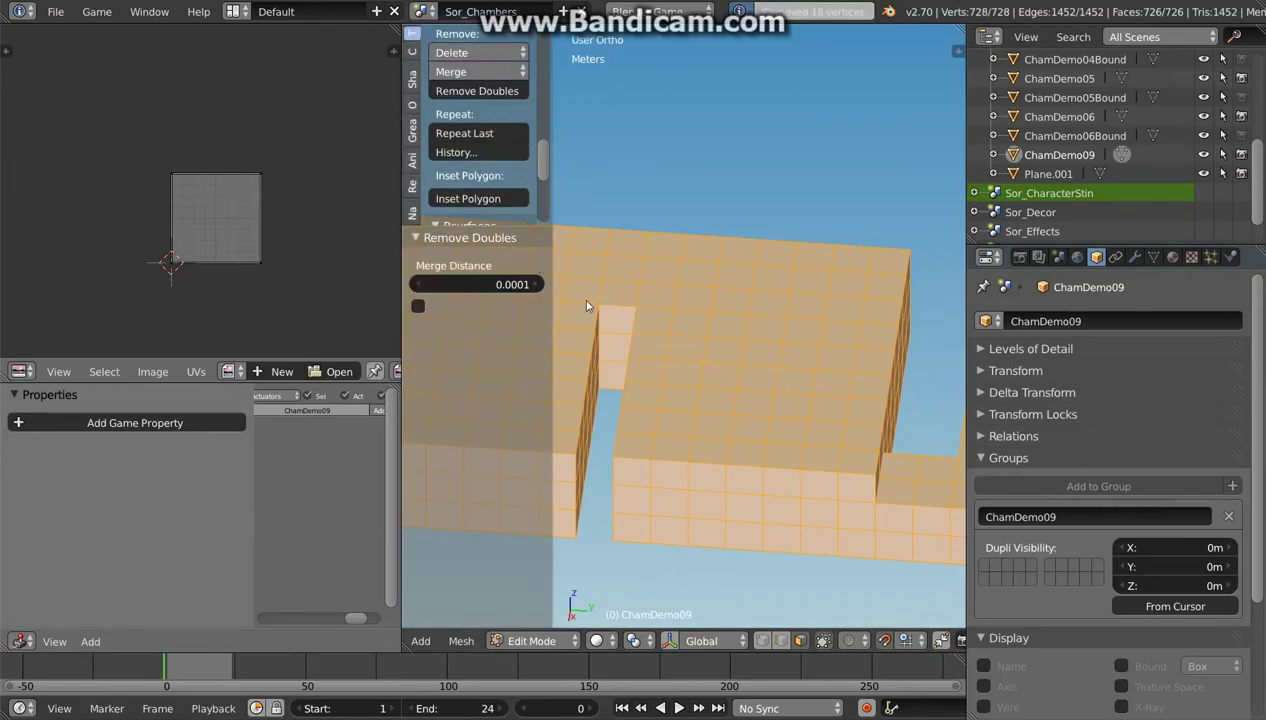
{"action": "key", "text": "Tab"}
{"action": "mouse_move", "coordinate": [602, 444]}
{"action": "middle_mouse_down"}
{"action": "mouse_move", "coordinate": [657, 339]}
{"action": "mouse_move", "coordinate": [733, 442]}
{"action": "mouse_move", "coordinate": [853, 454]}
{"action": "middle_mouse_up"}
Step: Select all chamber faces and reset their UVs so each fills the whole texture
{"action": "key", "text": "Tab"}
{"action": "scroll", "coordinate": [760, 430], "scroll_direction": "up", "scroll_amount": 1}
{"action": "key", "text": "a"}
{"action": "key", "text": "a"}
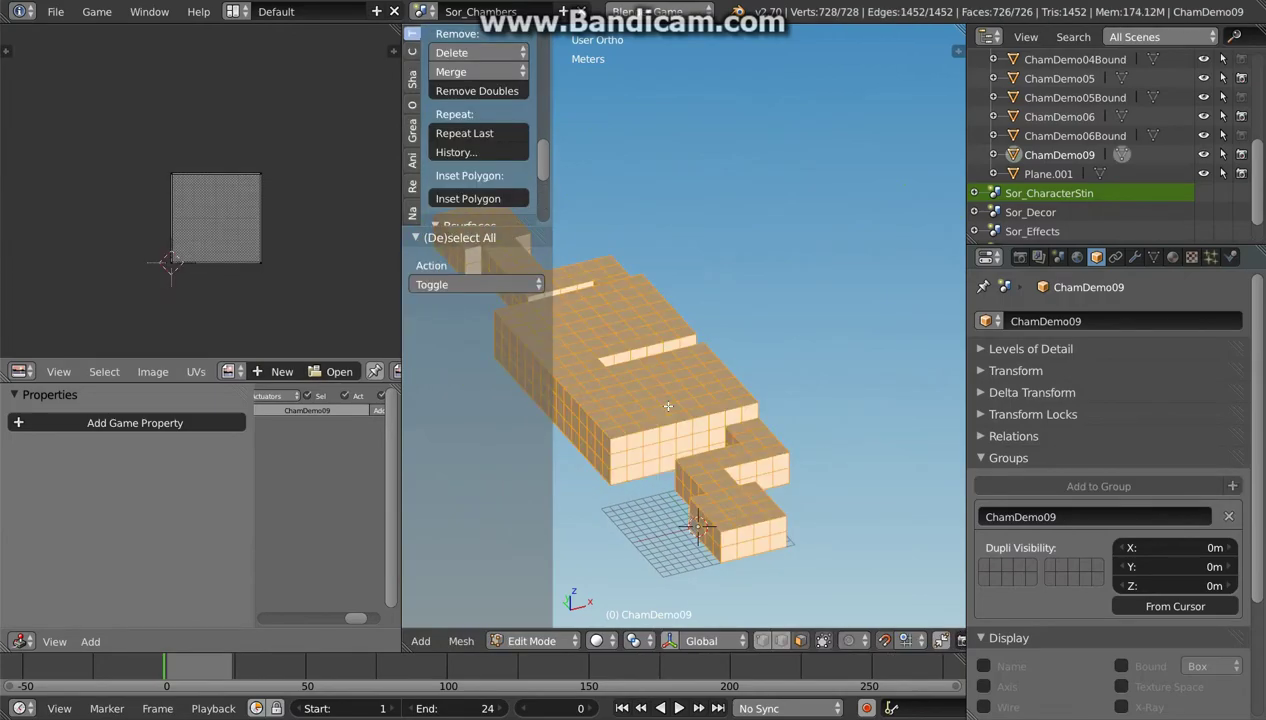
{"action": "key", "text": "t"}
{"action": "middle_click_drag", "start_coordinate": [419, 268], "coordinate": [721, 450]}
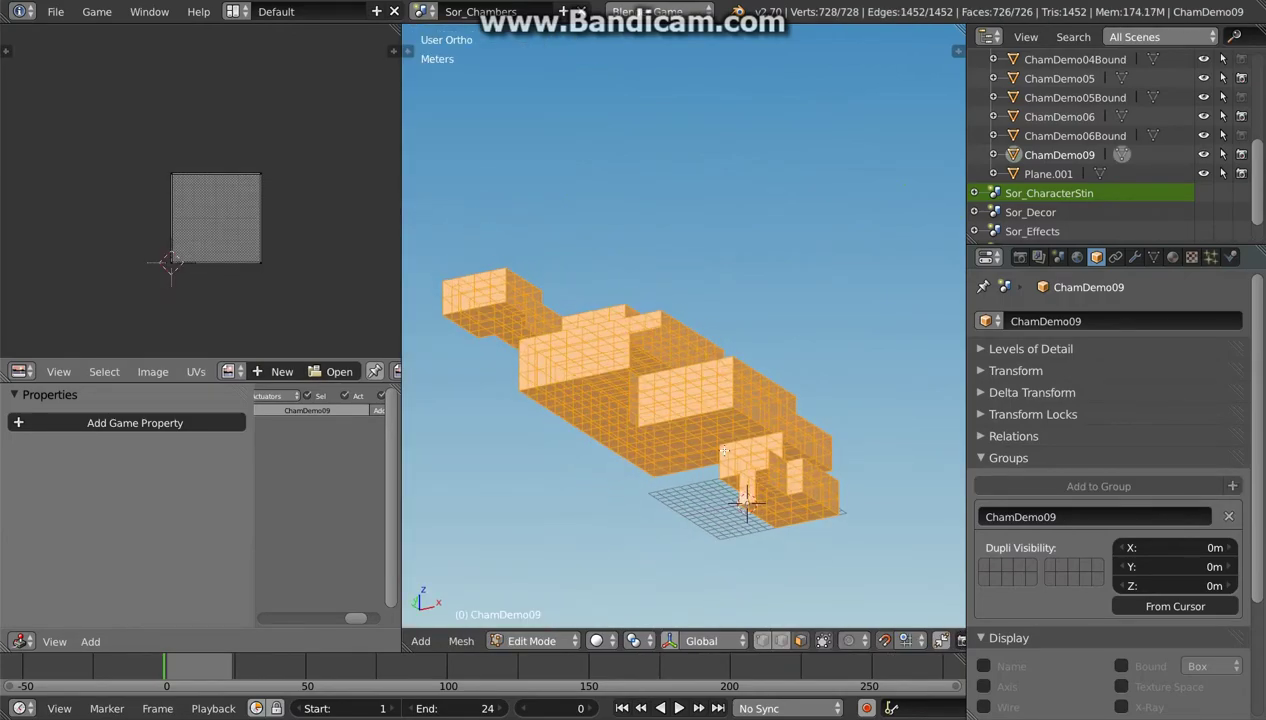
{"action": "key", "text": "u"}
{"action": "left_click", "coordinate": [721, 450]}
{"action": "key", "text": "Tab"}
Step: Assign the WallsMat material to the chamber and rename its copy to WallsMat_09
{"action": "left_click", "coordinate": [1168, 260]}
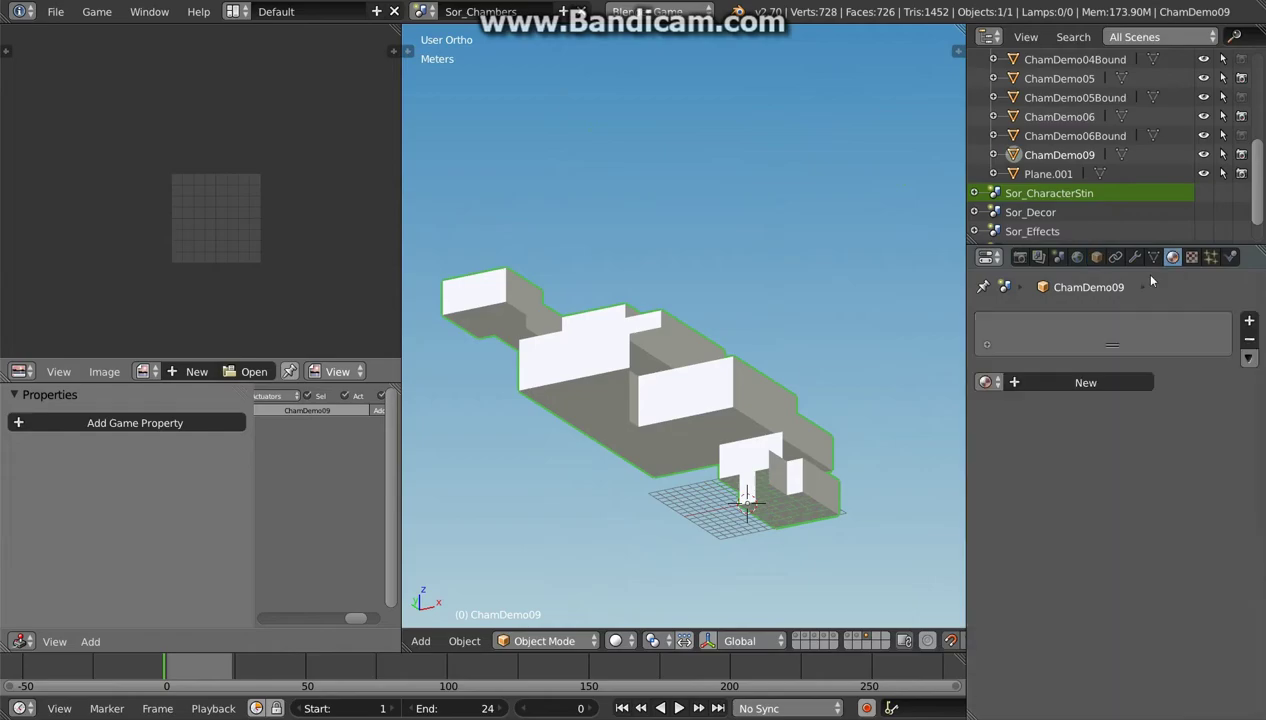
{"action": "left_click", "coordinate": [987, 382]}
{"action": "type", "text": "wall"}
{"action": "scroll", "coordinate": [1038, 455], "scroll_direction": "down", "scroll_amount": 2}
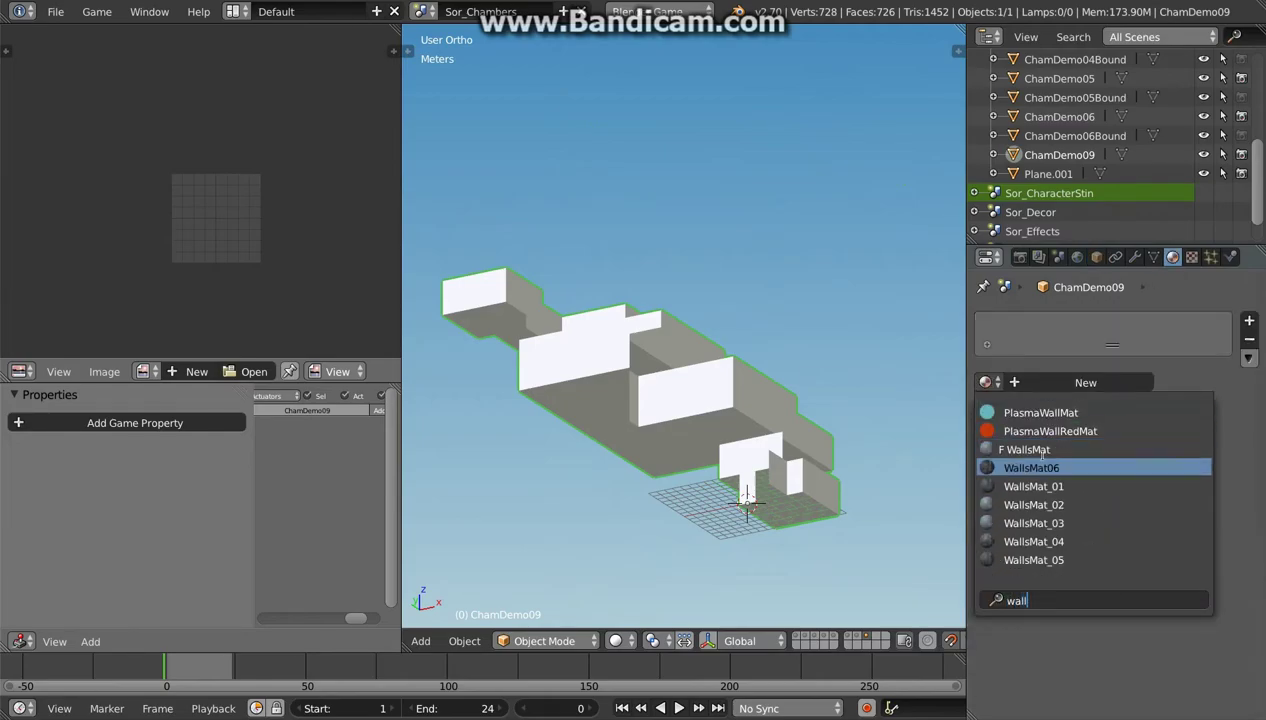
{"action": "left_click", "coordinate": [1038, 455]}
{"action": "type", "text": "WallsMat09"}
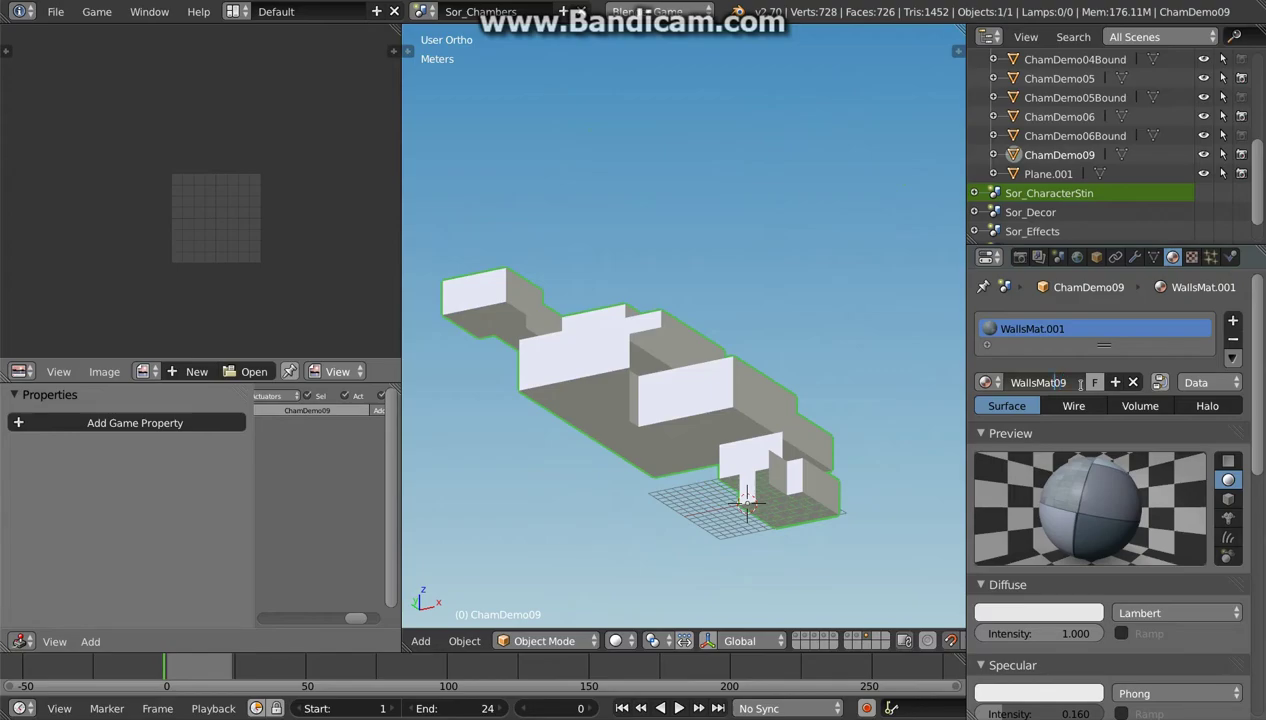
{"action": "type", "text": "_"}
{"action": "key", "text": "Return"}
Step: Switch the viewport shading to Texture to display the checkered wall texture
{"action": "scroll", "coordinate": [731, 428], "scroll_direction": "up", "scroll_amount": 2}
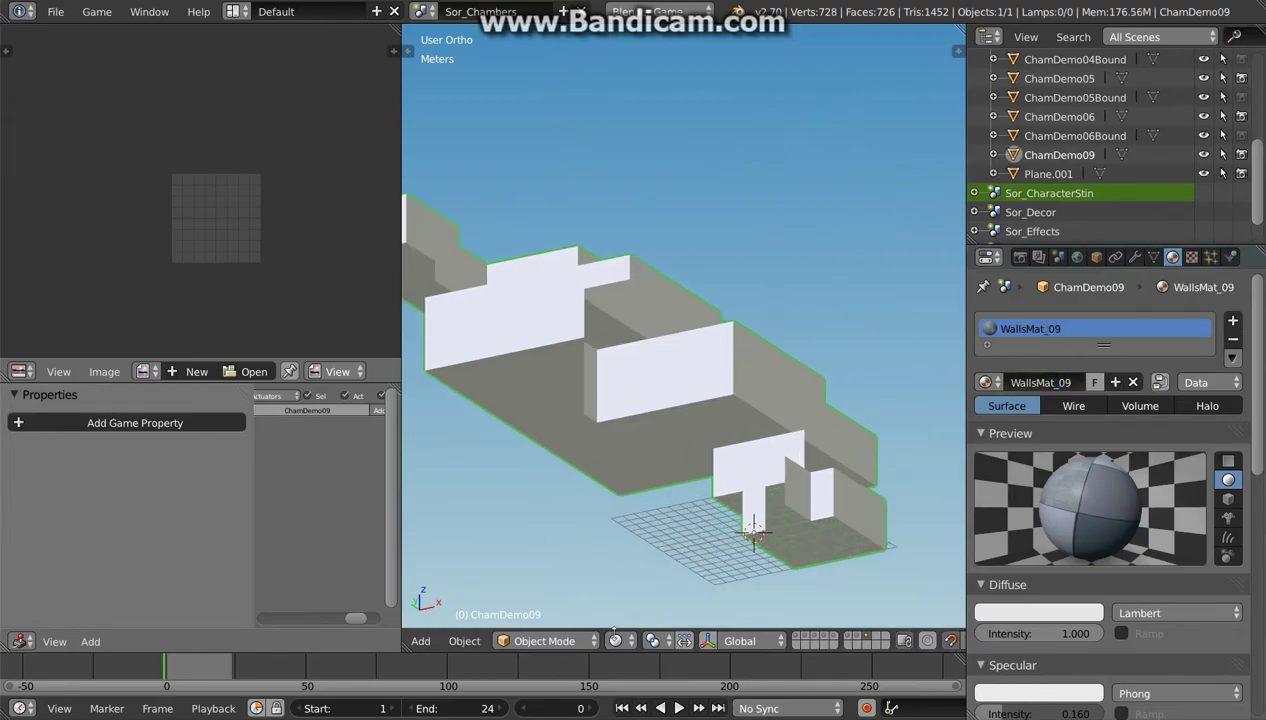
{"action": "left_click", "coordinate": [620, 645]}
{"action": "left_click", "coordinate": [664, 556]}
Step: Select all floor faces by similar normal, halve their UVs and move them onto one texture quarter
{"action": "key", "text": "Tab"}
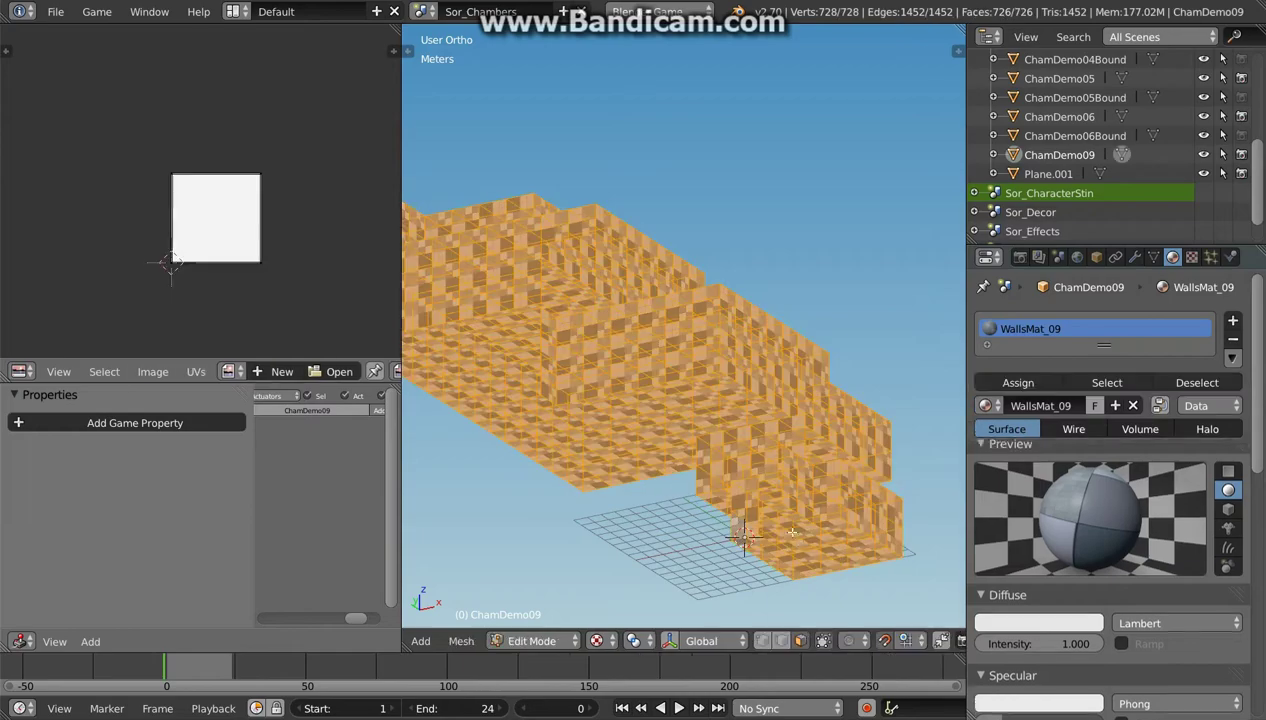
{"action": "right_click", "coordinate": [800, 557]}
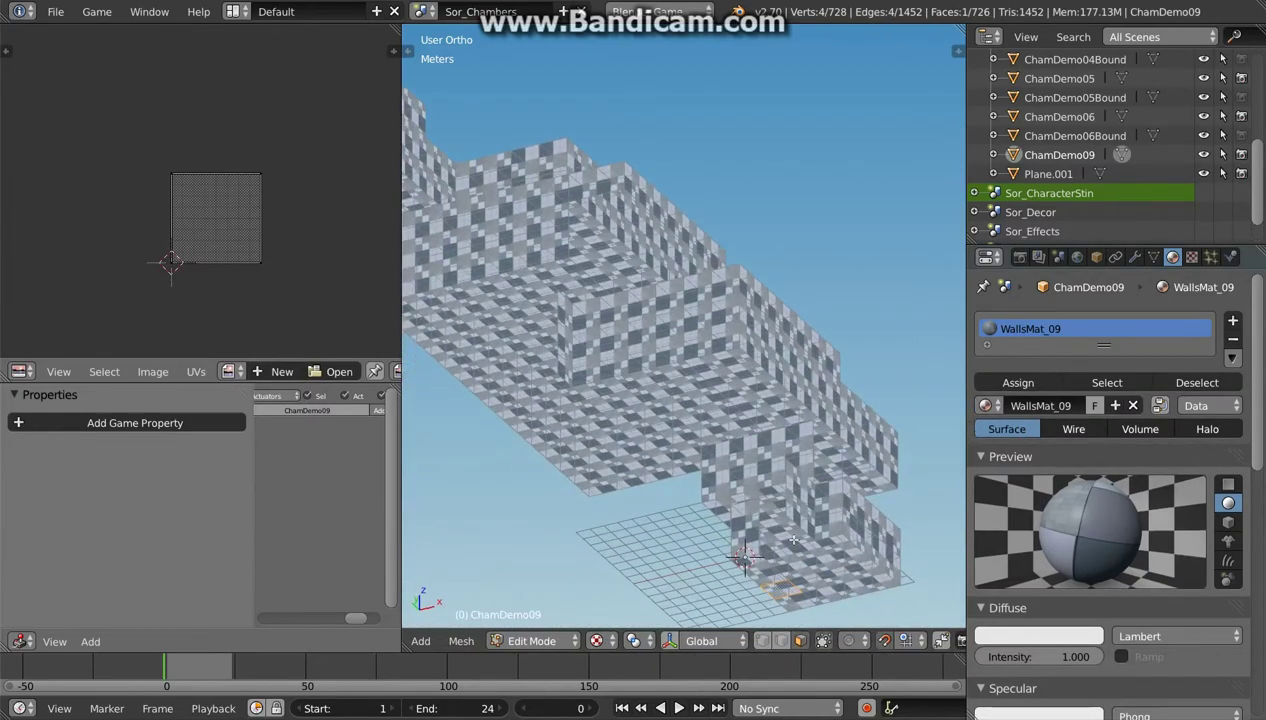
{"action": "key", "text": "shift+g"}
{"action": "left_click", "coordinate": [730, 525]}
{"action": "key", "text": "a"}
{"action": "key", "text": "s"}
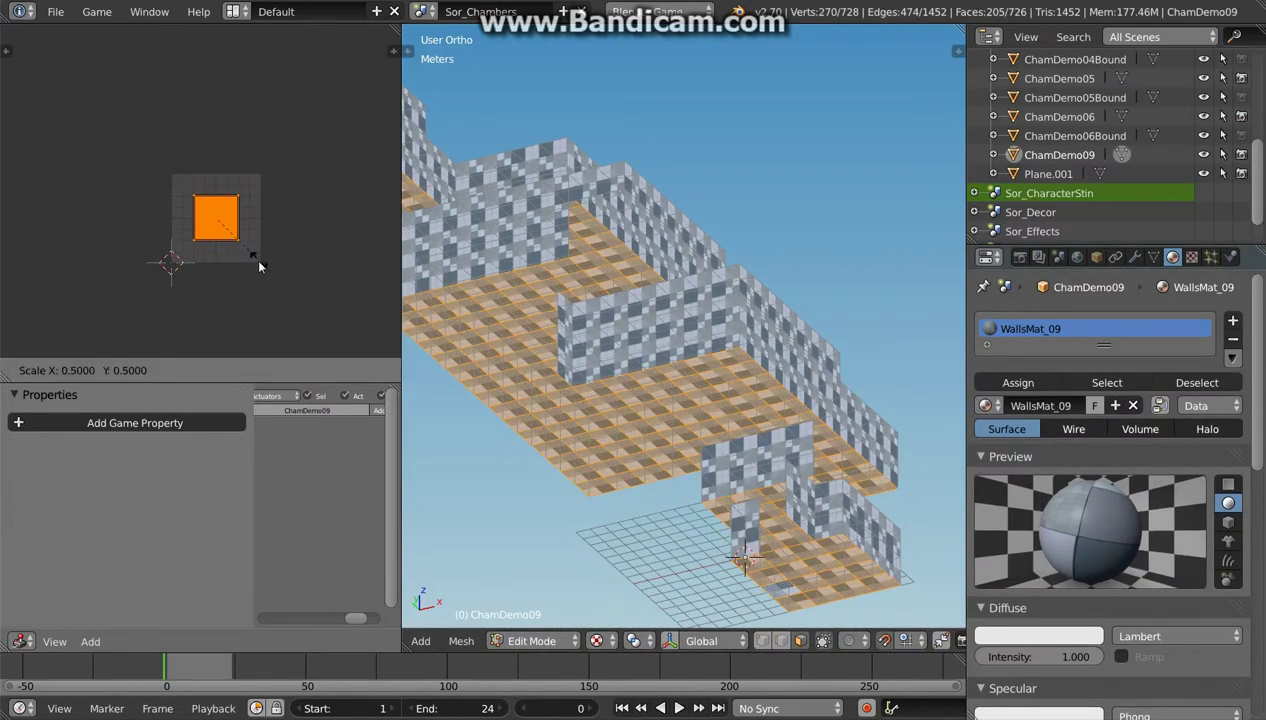
{"action": "left_click", "coordinate": [243, 240]}
{"action": "key", "text": "g"}
{"action": "left_click", "coordinate": [221, 218]}
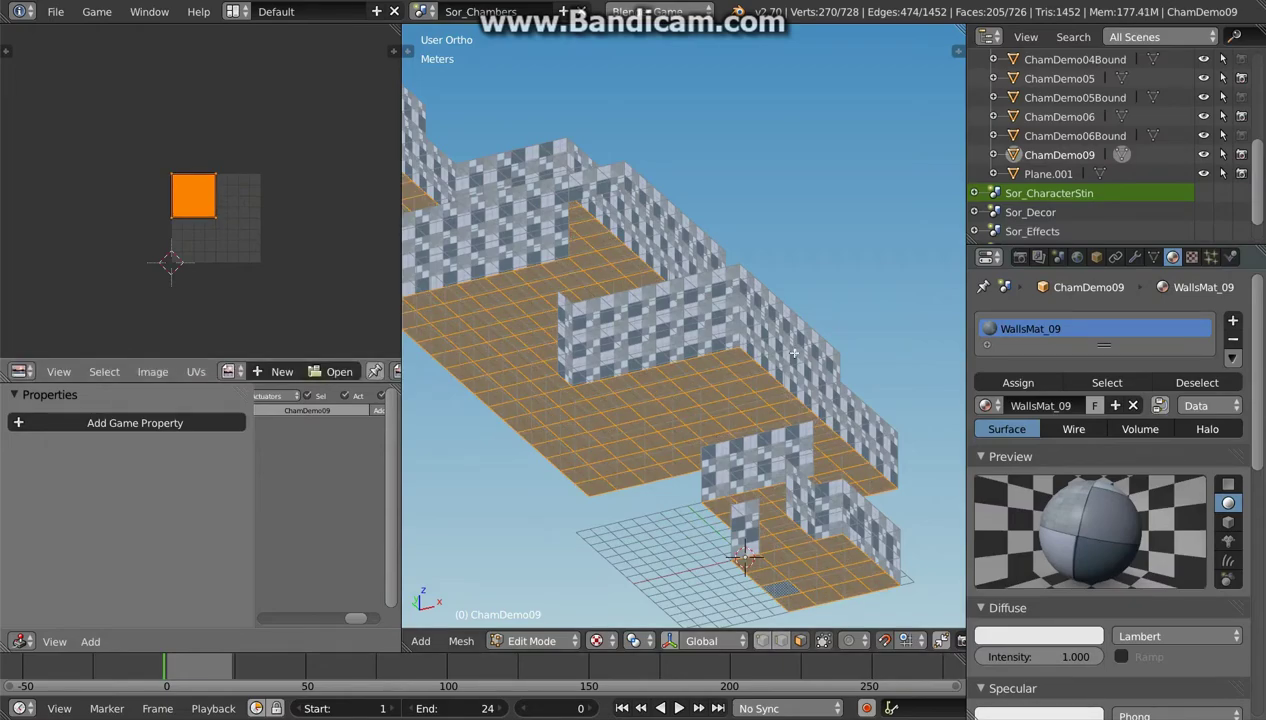
Step: Select the first set of similar wall faces, halve their UVs and place them on another quarter
{"action": "key", "text": "shift+g"}
{"action": "left_click", "coordinate": [793, 352]}
{"action": "key", "text": "a"}
{"action": "key", "text": "s"}
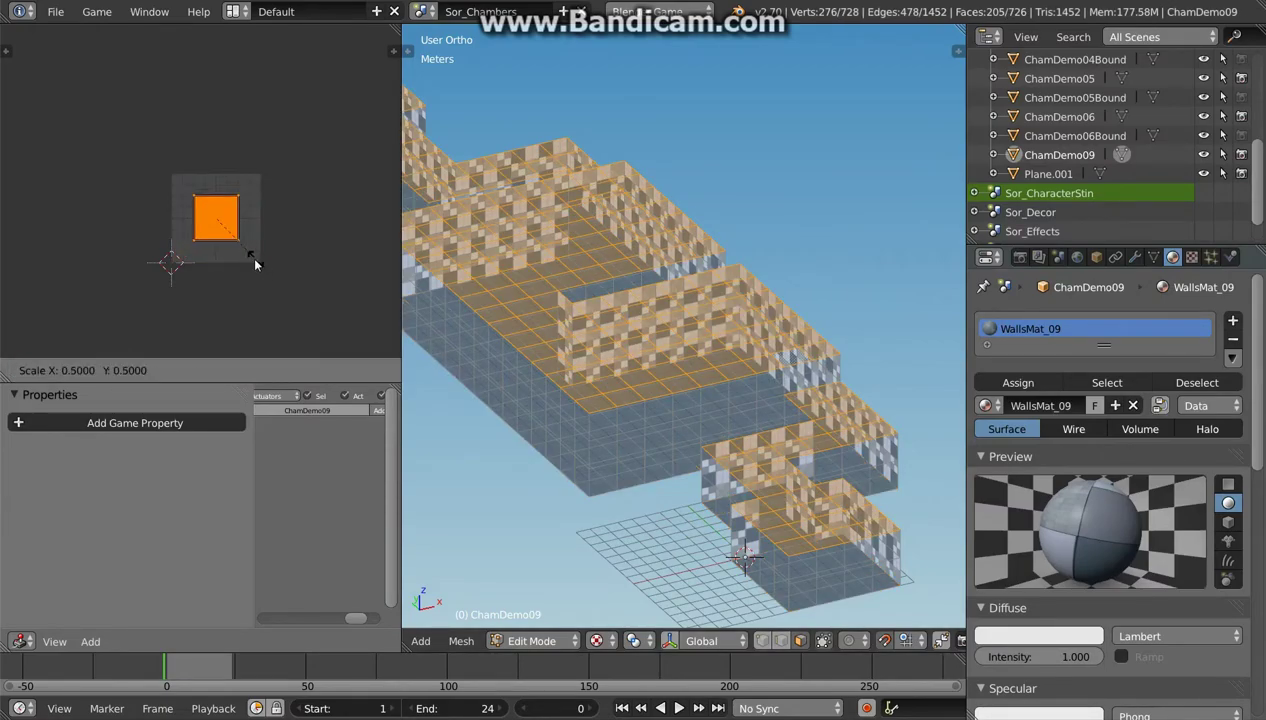
{"action": "left_click", "coordinate": [251, 257]}
{"action": "key", "text": "g"}
{"action": "left_click", "coordinate": [264, 258]}
Step: Select the other facing walls, halve their UVs and place them in the upper-right texture quarter
{"action": "mouse_move", "coordinate": [634, 400]}
{"action": "middle_mouse_down"}
{"action": "mouse_move", "coordinate": [634, 372]}
{"action": "mouse_move", "coordinate": [579, 353]}
{"action": "mouse_move", "coordinate": [602, 485]}
{"action": "middle_mouse_up"}
{"action": "right_click", "coordinate": [634, 372]}
{"action": "key", "text": "shift+g"}
{"action": "left_click", "coordinate": [560, 385]}
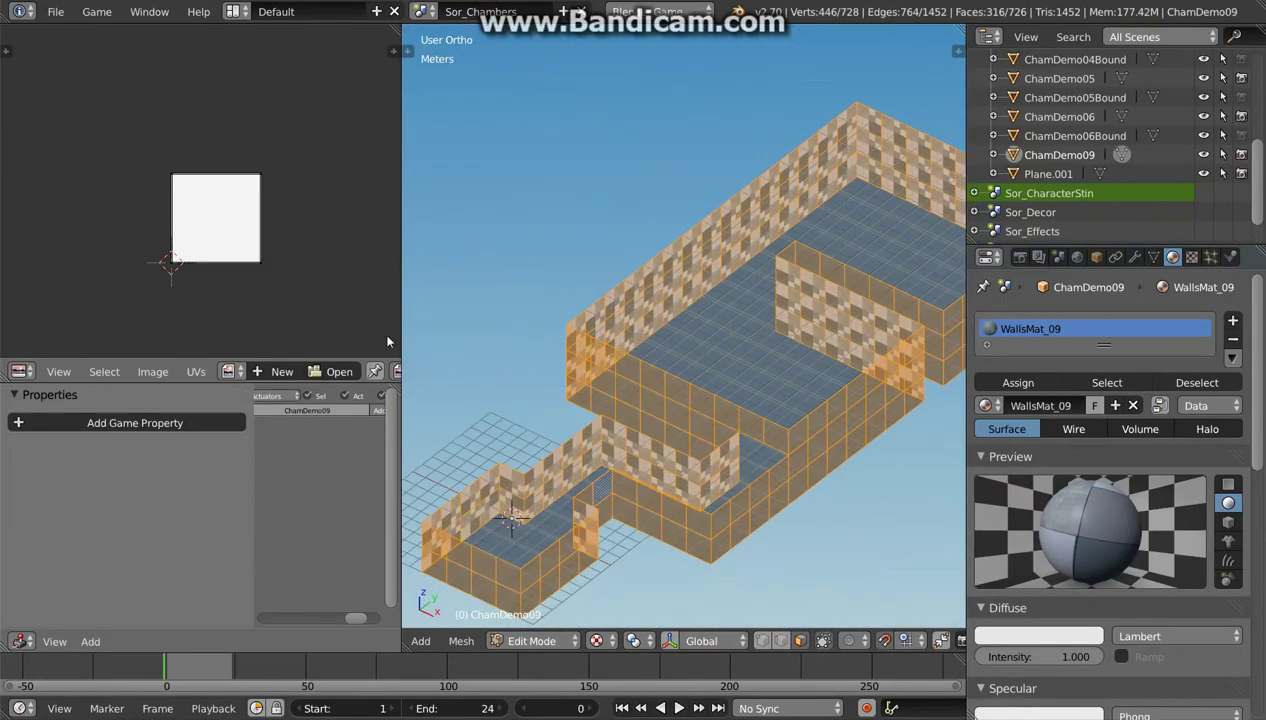
{"action": "key", "text": "a"}
{"action": "key", "text": "s"}
{"action": "left_click", "coordinate": [265, 255]}
{"action": "key", "text": "g"}
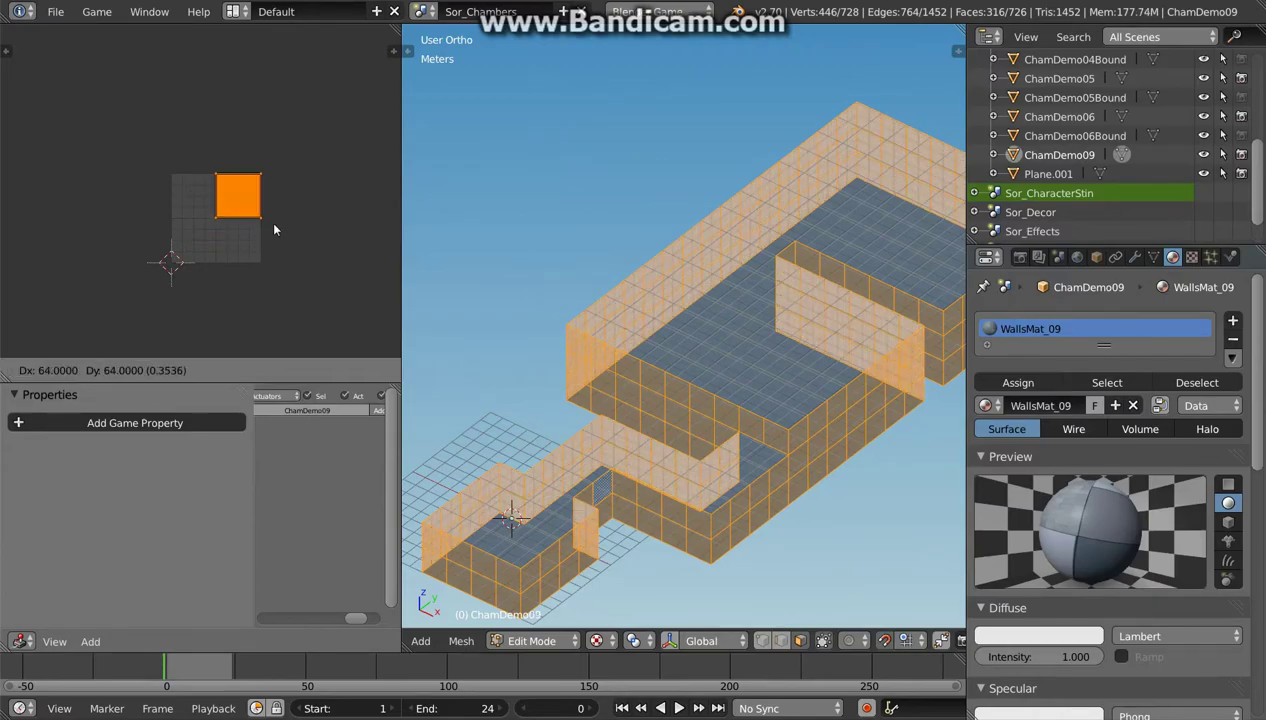
{"action": "left_click", "coordinate": [270, 221]}
Step: Move the wall-top UVs into the lower-left texture quarter
{"action": "middle_click_drag", "start_coordinate": [760, 380], "coordinate": [860, 417]}
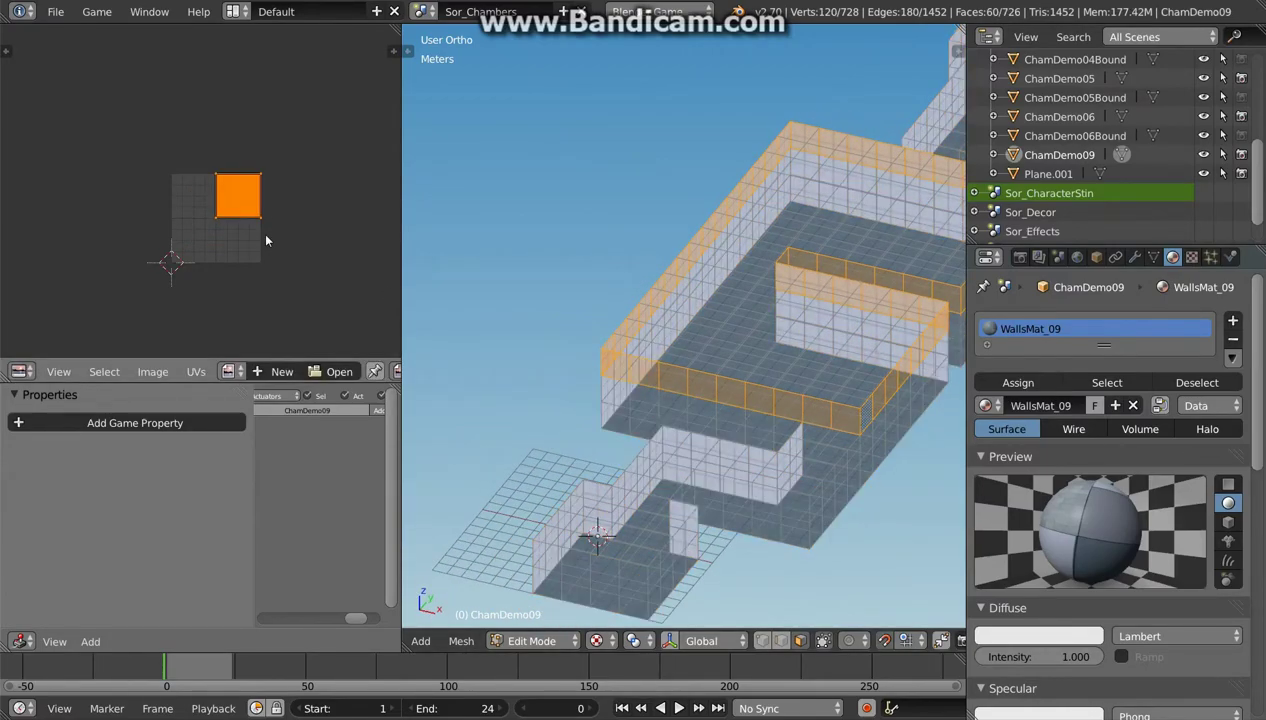
{"action": "key", "text": "a"}
{"action": "key", "text": "a"}
{"action": "key", "text": "g"}
{"action": "left_click", "coordinate": [255, 287]}
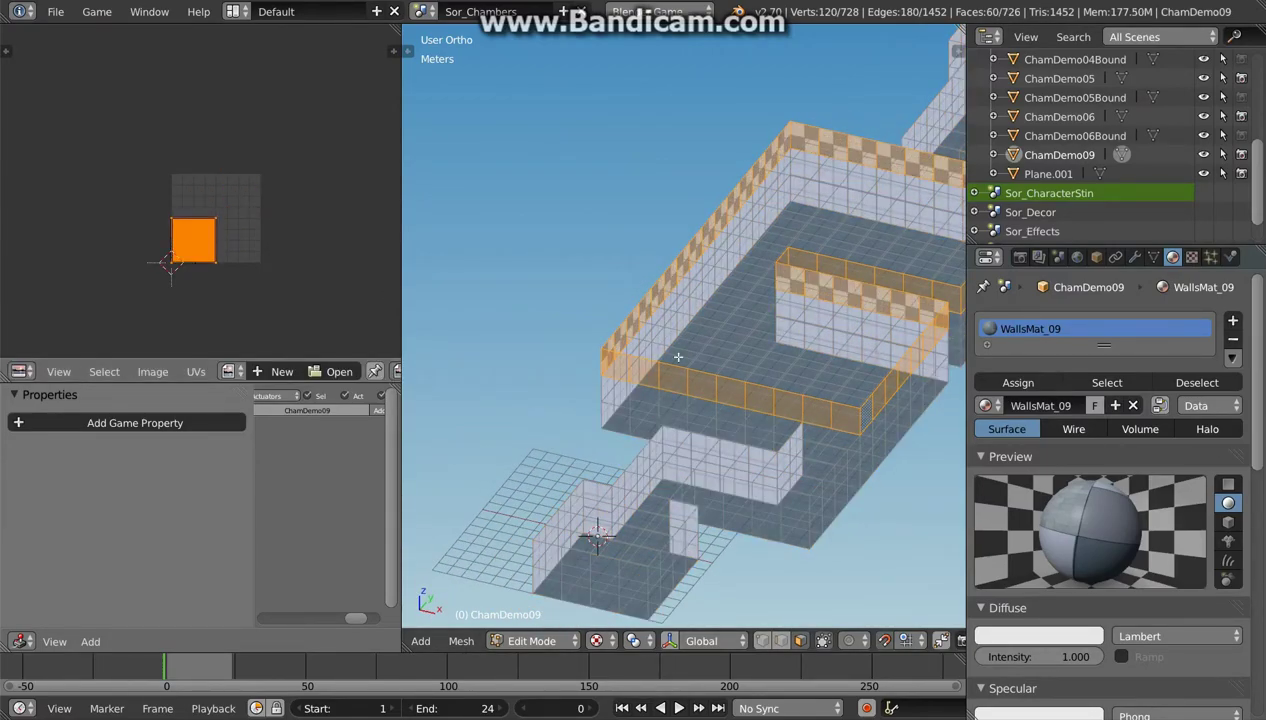
{"action": "mouse_move", "coordinate": [700, 380]}
{"action": "middle_mouse_down"}
{"action": "mouse_move", "coordinate": [783, 393]}
{"action": "mouse_move", "coordinate": [738, 411]}
{"action": "middle_mouse_up"}
Step: Leave Edit Mode, frame ChamDemo06 and enter its mesh editing with a door-arch face selected
{"action": "key", "text": "Tab"}
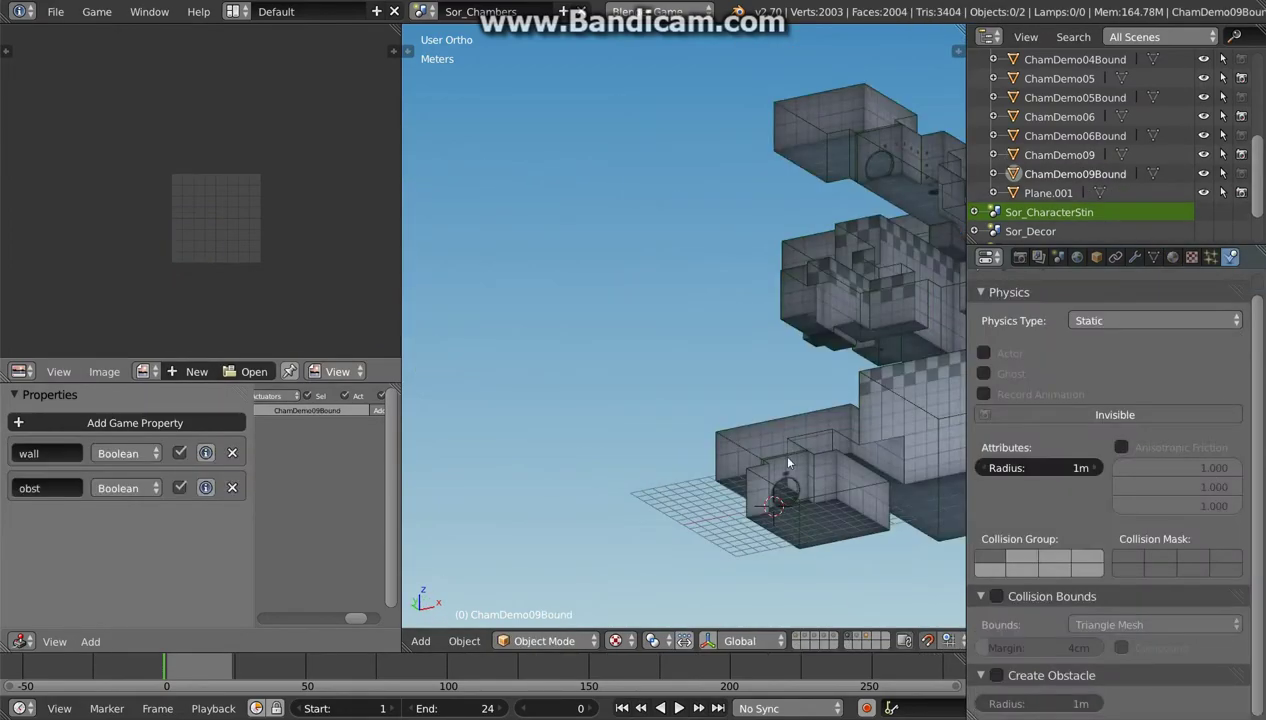
{"action": "right_click", "coordinate": [785, 468]}
{"action": "key", "text": "KP_Decimal"}
{"action": "key", "text": "Tab"}
{"action": "right_click", "coordinate": [785, 468]}
Step: Select the whole linked door arch in ChamDemo06 and separate it into its own object
{"action": "middle_click_drag", "start_coordinate": [785, 468], "coordinate": [769, 460], "text": "shift"}
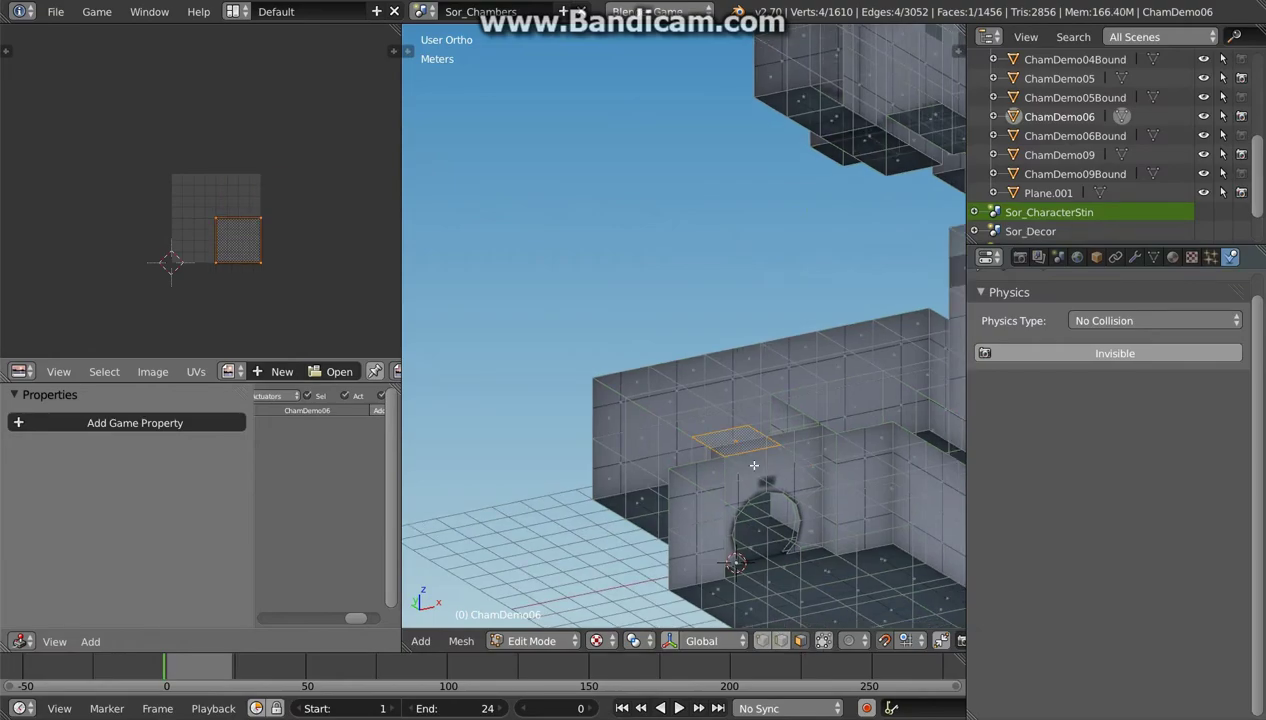
{"action": "key", "text": "ctrl+l"}
{"action": "middle_click_drag", "start_coordinate": [754, 465], "coordinate": [769, 459]}
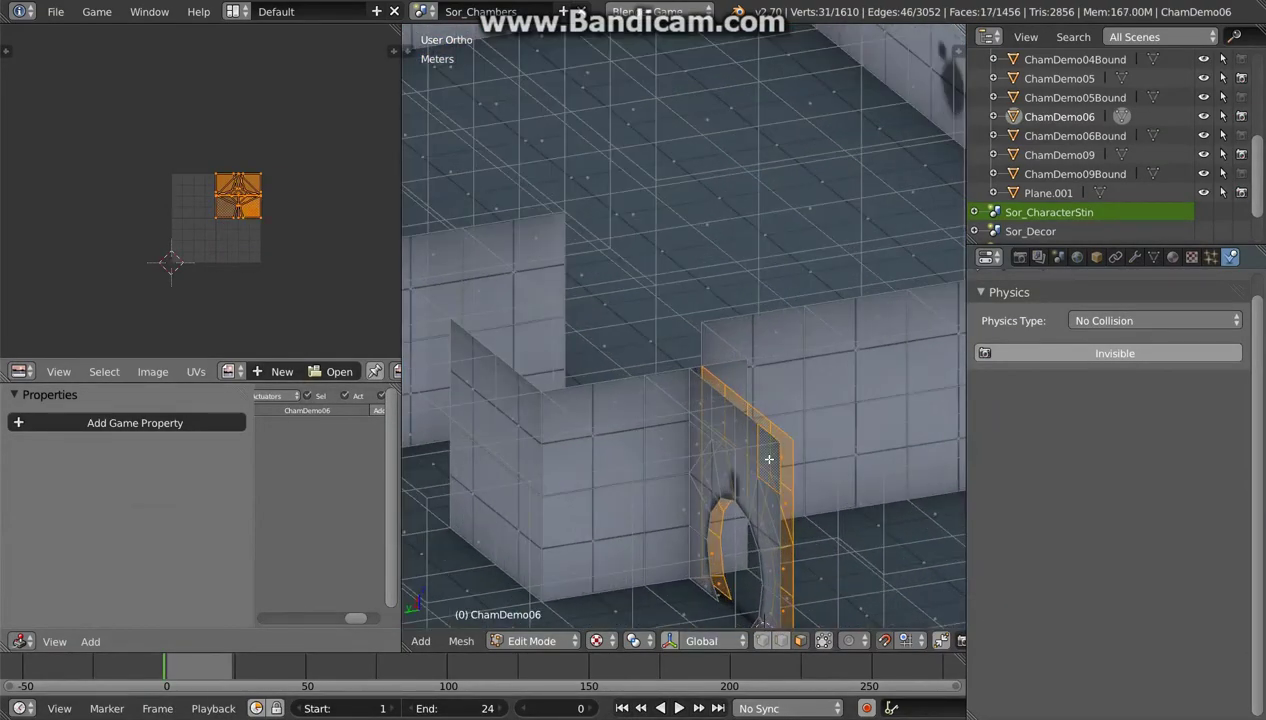
{"action": "key", "text": "ctrl+l"}
{"action": "scroll", "coordinate": [769, 459], "scroll_direction": "down", "scroll_amount": 5}
{"action": "scroll", "coordinate": [755, 458], "scroll_direction": "down", "scroll_amount": 3}
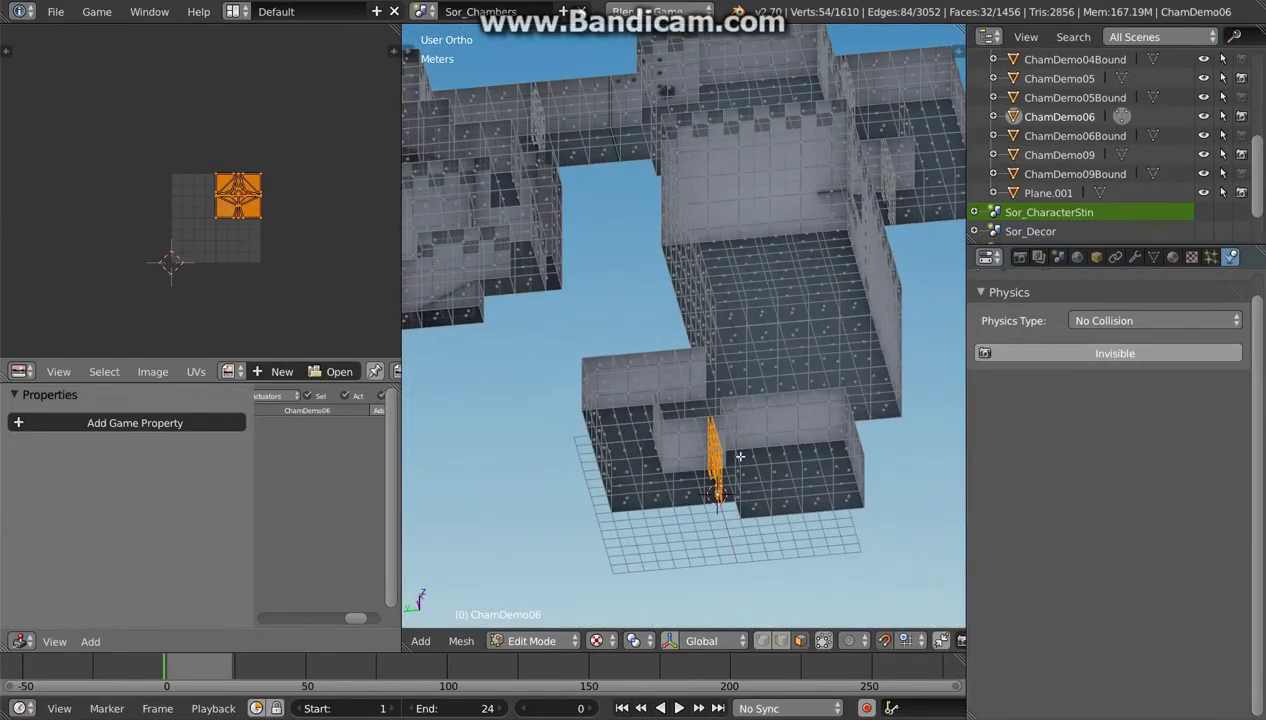
{"action": "mouse_move", "coordinate": [740, 456]}
{"action": "middle_mouse_down"}
{"action": "mouse_move", "coordinate": [688, 451]}
{"action": "mouse_move", "coordinate": [700, 455]}
{"action": "middle_mouse_up"}
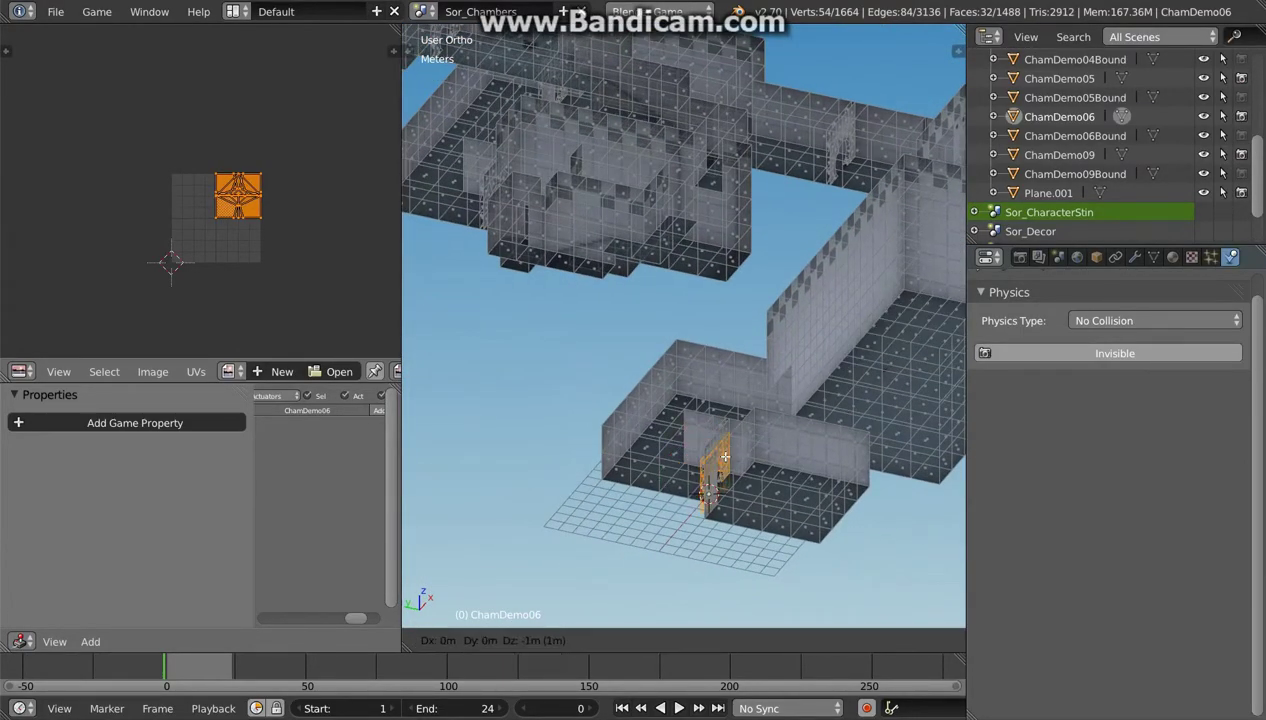
{"action": "key", "text": "p"}
{"action": "left_click", "coordinate": [715, 458]}
{"action": "key", "text": "Tab"}
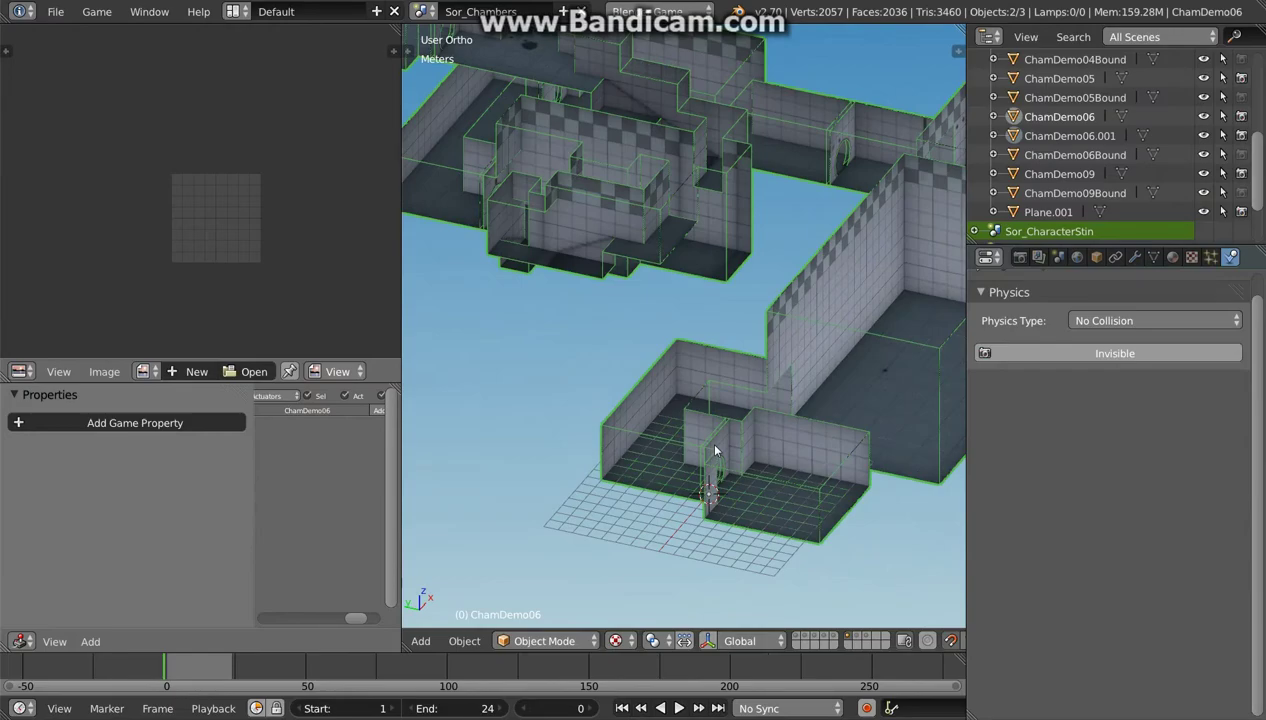
Step: Move the separated door to the ChamDemo09 chamber's layer and unlink its walls material
{"action": "right_click", "coordinate": [715, 451]}
{"action": "key", "text": "m"}
{"action": "left_click", "coordinate": [968, 487]}
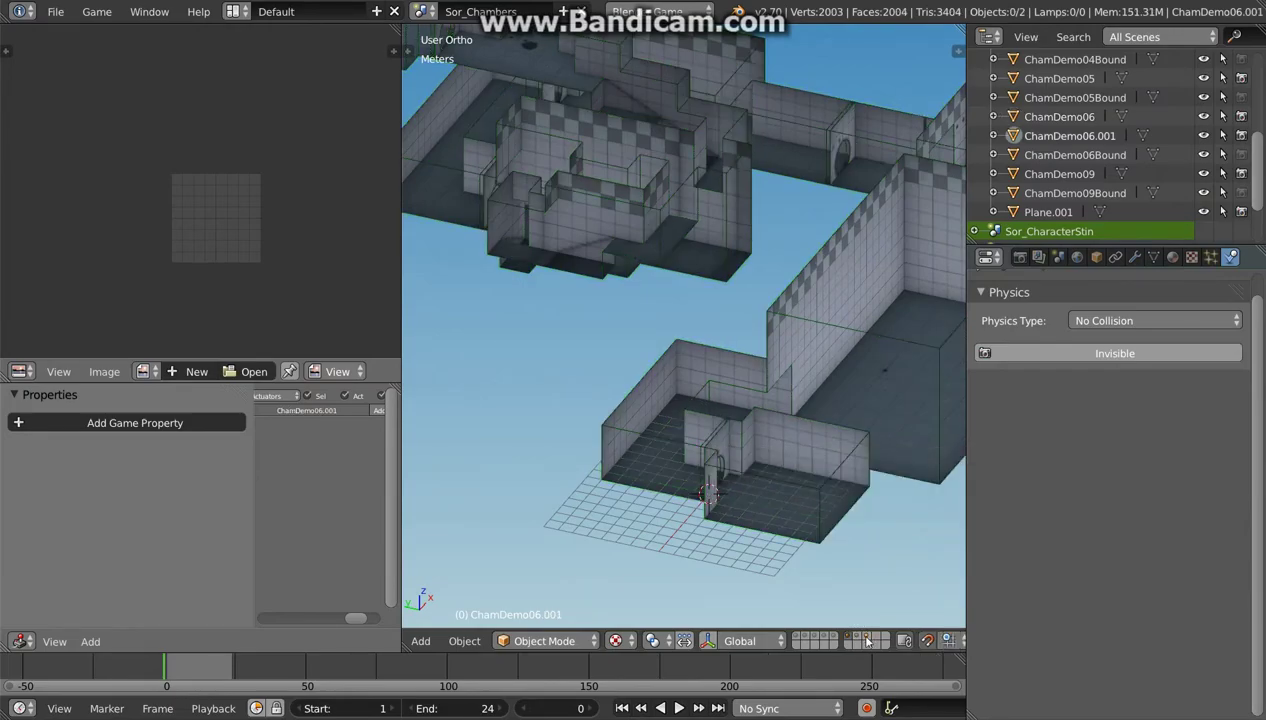
{"action": "left_click", "coordinate": [868, 641]}
{"action": "left_click", "coordinate": [1172, 257]}
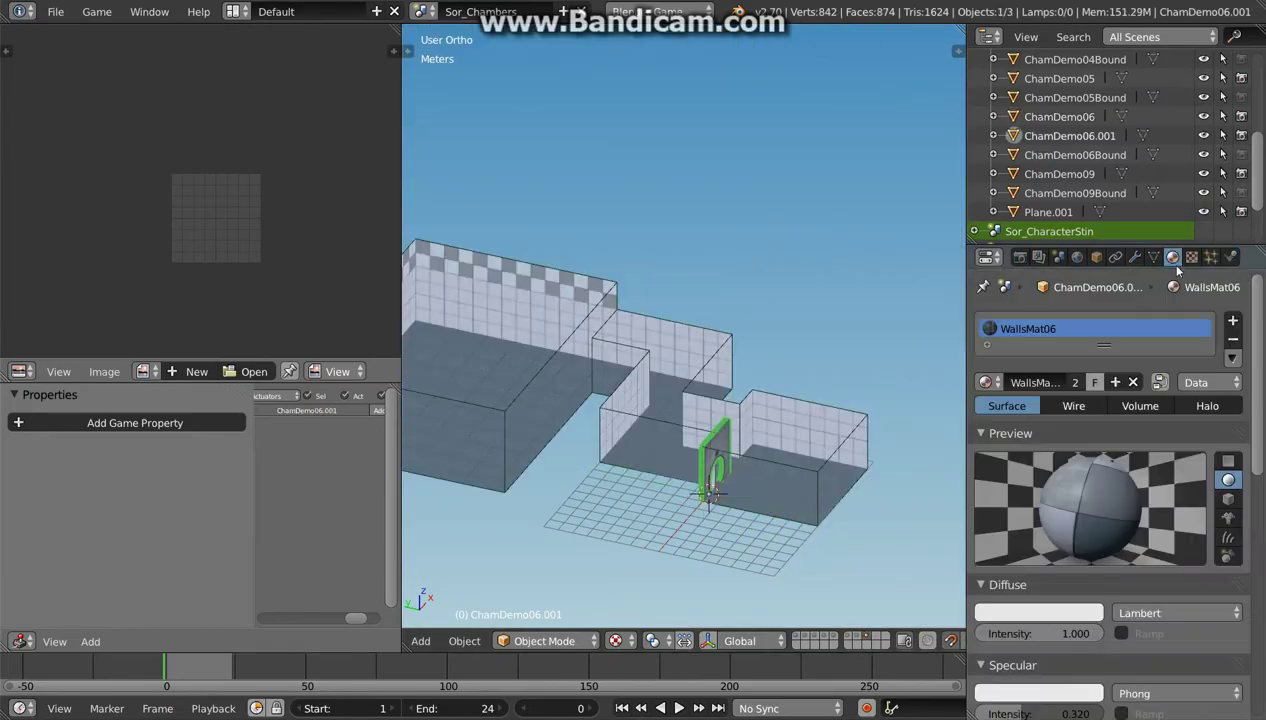
{"action": "left_click", "coordinate": [1134, 383]}
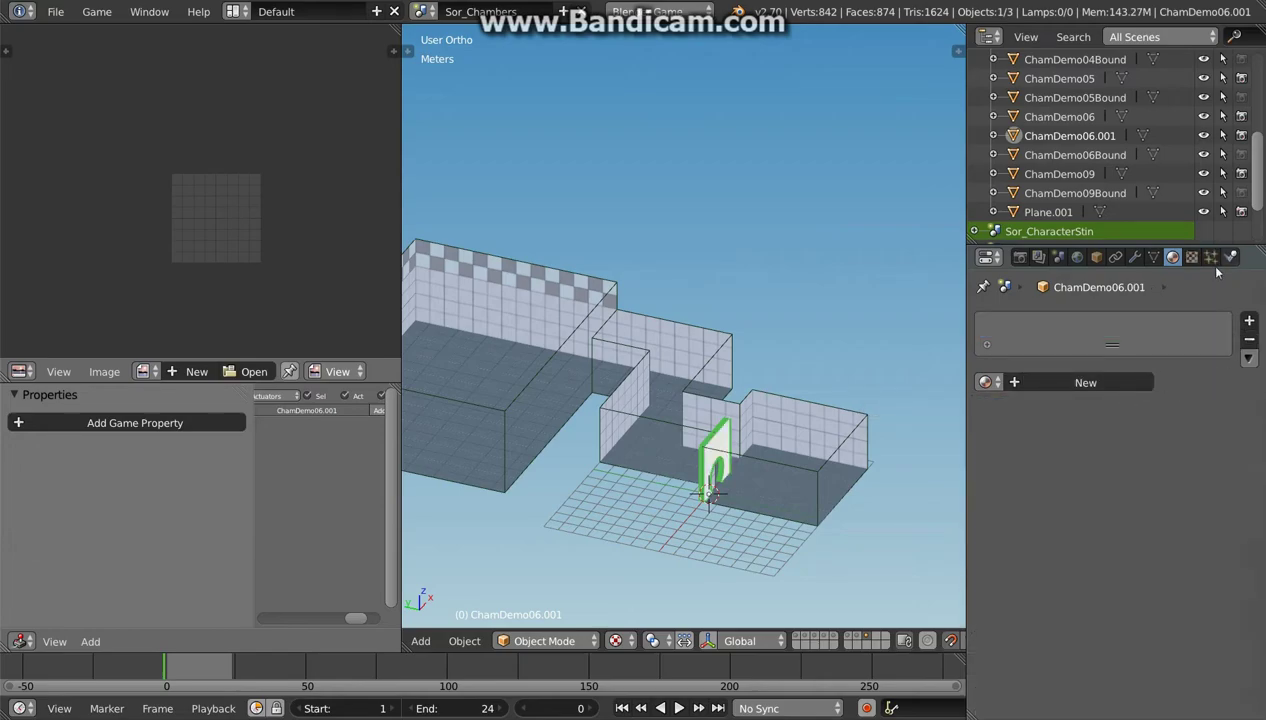
{"action": "left_click", "coordinate": [1231, 257]}
{"action": "left_click", "coordinate": [1172, 257]}
{"action": "left_click", "coordinate": [1153, 257]}
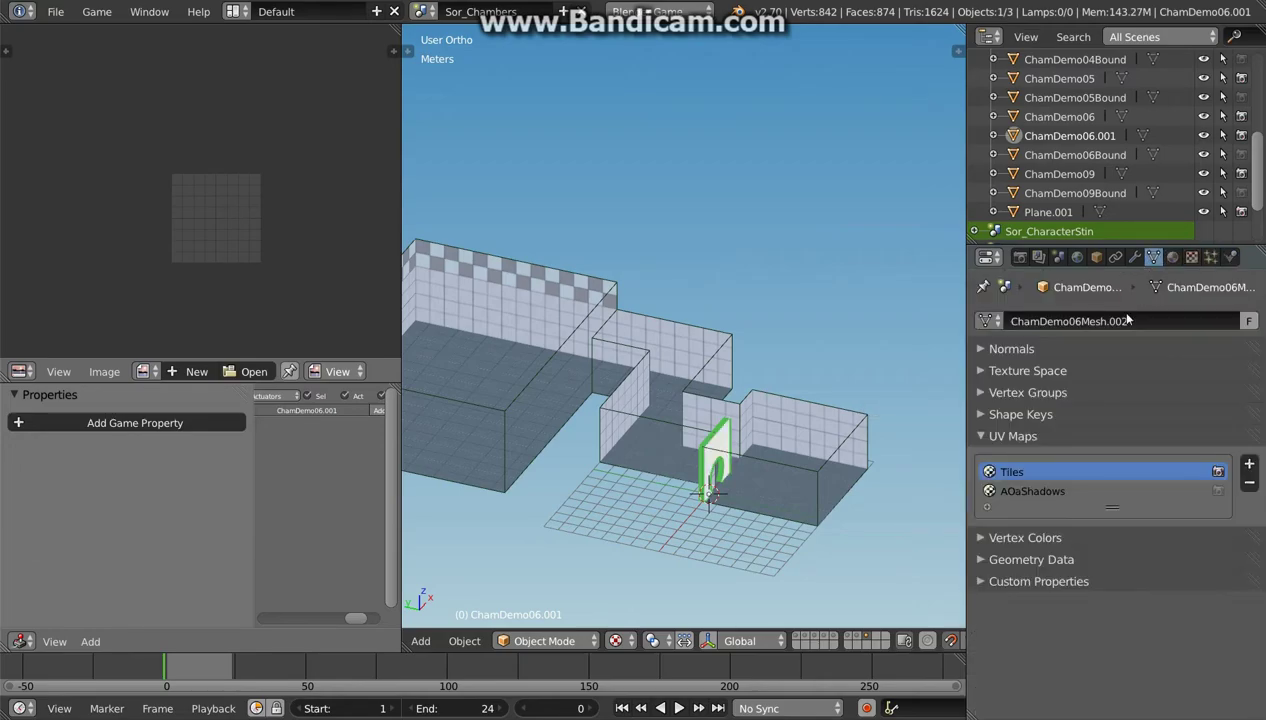
{"action": "scroll", "coordinate": [724, 463], "scroll_direction": "up", "scroll_amount": 2}
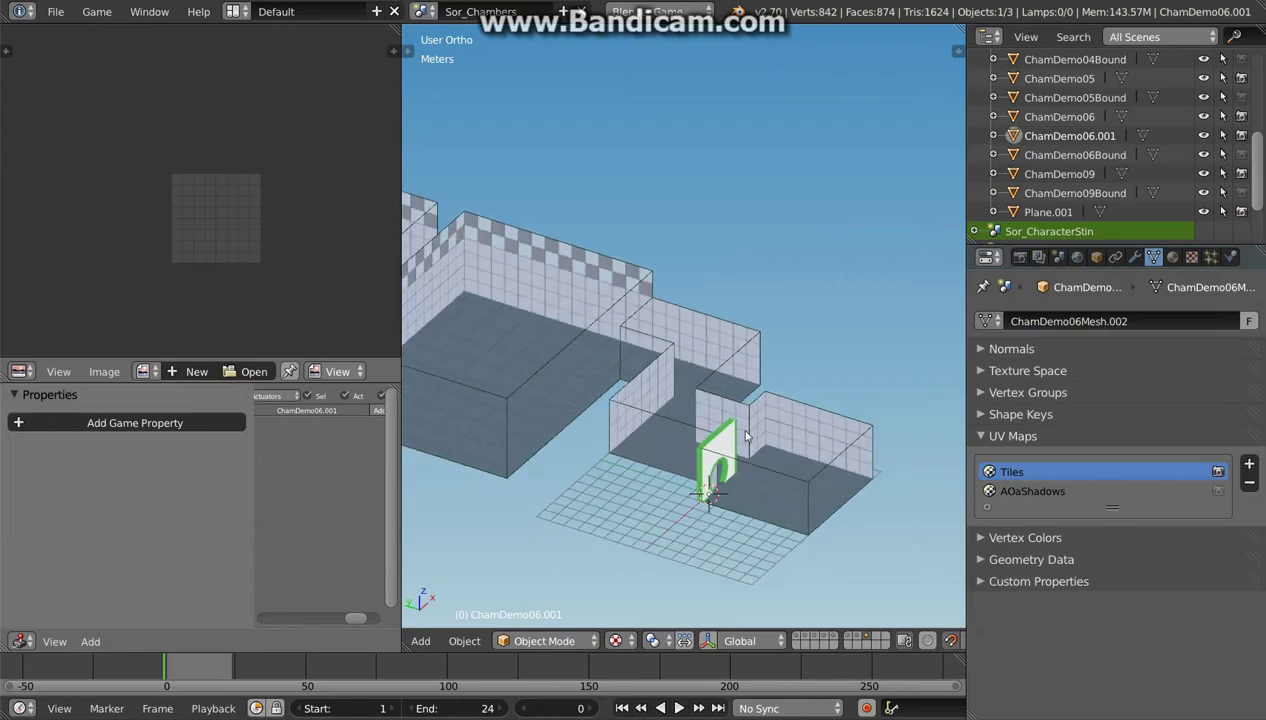
{"action": "scroll", "coordinate": [724, 463], "scroll_direction": "up", "scroll_amount": 3}
Step: From top view, position the door and place a duplicate, ChamDemo06.002, at the chamber's far end
{"action": "key", "text": "KP_7"}
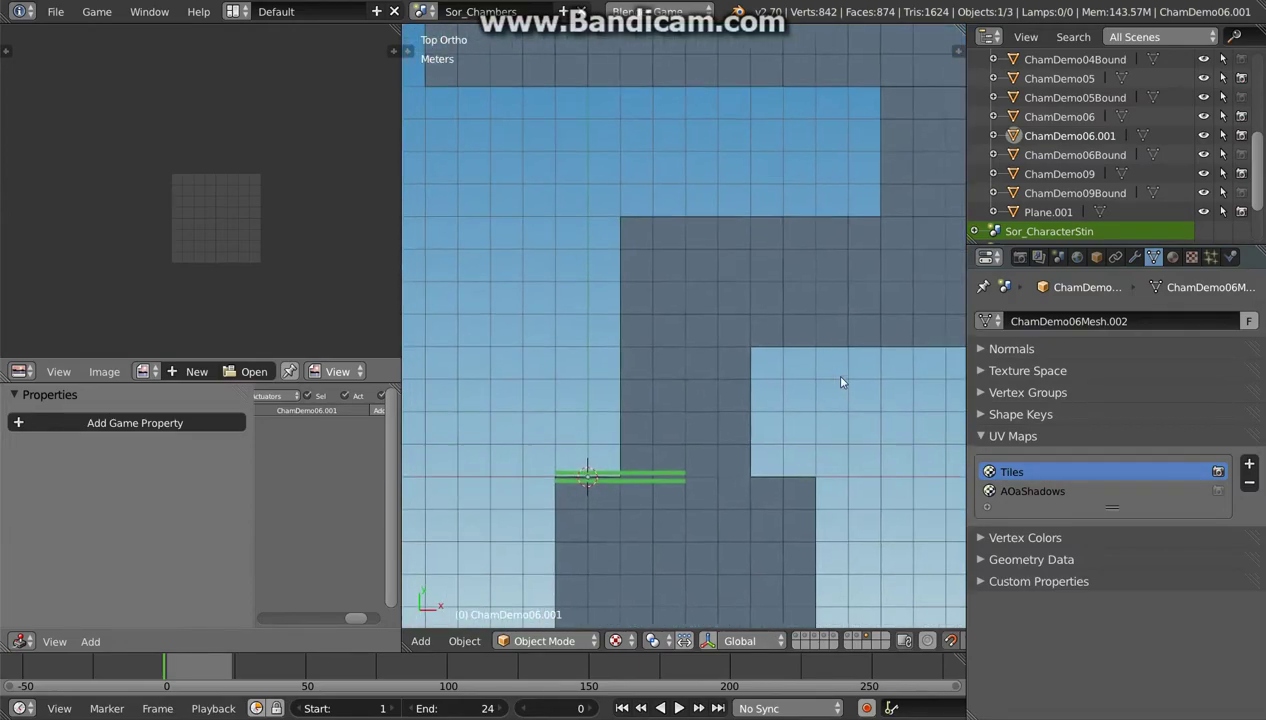
{"action": "key", "text": "g"}
{"action": "left_click", "coordinate": [729, 444]}
{"action": "scroll", "coordinate": [722, 445], "scroll_direction": "down", "scroll_amount": 5}
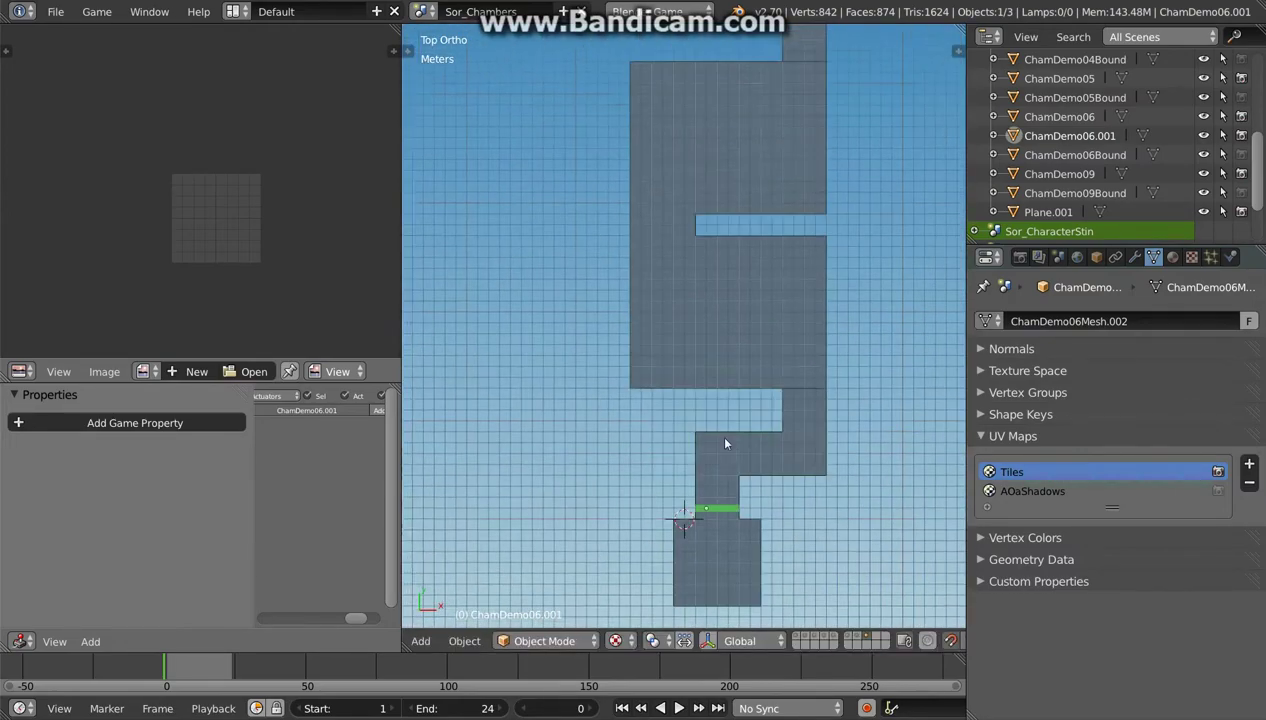
{"action": "scroll", "coordinate": [722, 445], "scroll_direction": "down", "scroll_amount": 2}
{"action": "key", "text": "shift+d"}
{"action": "left_click", "coordinate": [710, 176]}
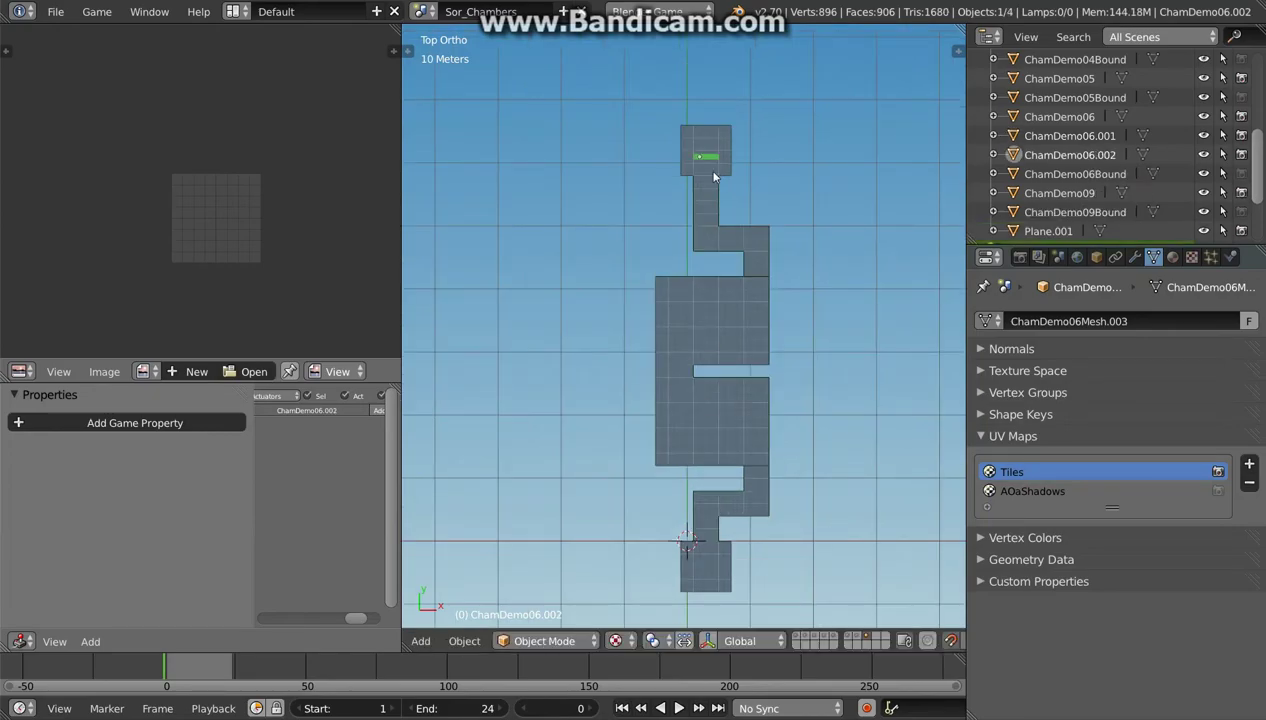
{"action": "scroll", "coordinate": [706, 175], "scroll_direction": "up", "scroll_amount": 5}
{"action": "key", "text": "g"}
{"action": "left_click", "coordinate": [717, 255]}
{"action": "mouse_move", "coordinate": [717, 255]}
{"action": "middle_mouse_down"}
{"action": "mouse_move", "coordinate": [773, 274]}
{"action": "mouse_move", "coordinate": [886, 449]}
{"action": "middle_mouse_up"}
Step: Delete the ChamDemo09Bound collision object
{"action": "right_click", "coordinate": [897, 418], "text": "shift"}
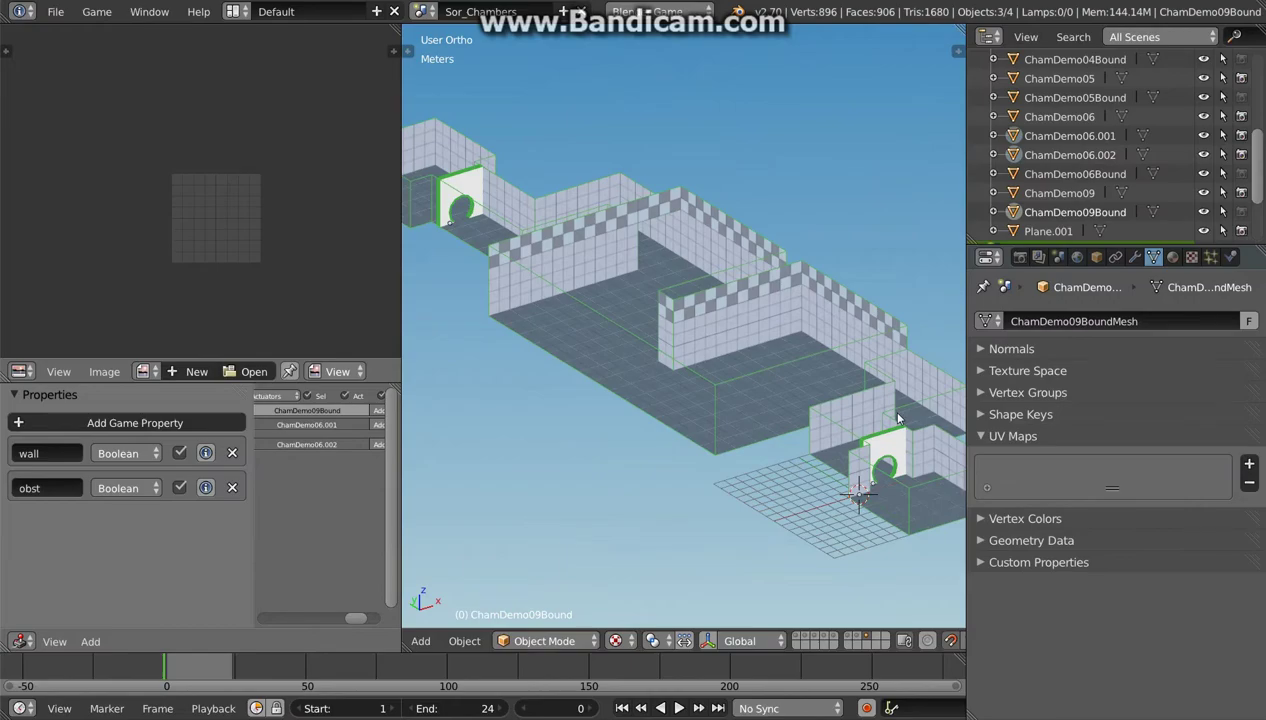
{"action": "scroll", "coordinate": [897, 418], "scroll_direction": "up", "scroll_amount": 2}
{"action": "right_click", "coordinate": [661, 342]}
{"action": "left_click", "coordinate": [1075, 212]}
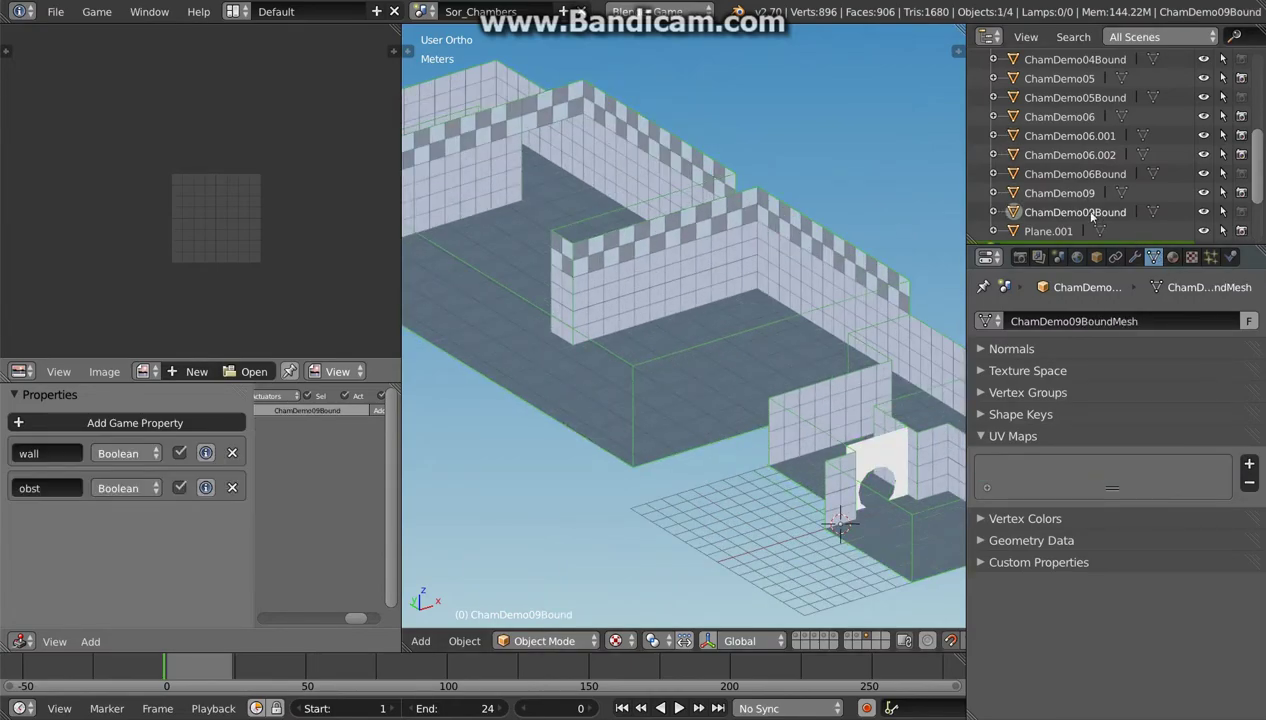
{"action": "key", "text": "Delete"}
Step: Join both door arches into the ChamDemo09 level mesh with Ctrl+J
{"action": "right_click", "coordinate": [862, 485]}
{"action": "middle_click_drag", "start_coordinate": [692, 366], "coordinate": [433, 150], "text": "shift"}
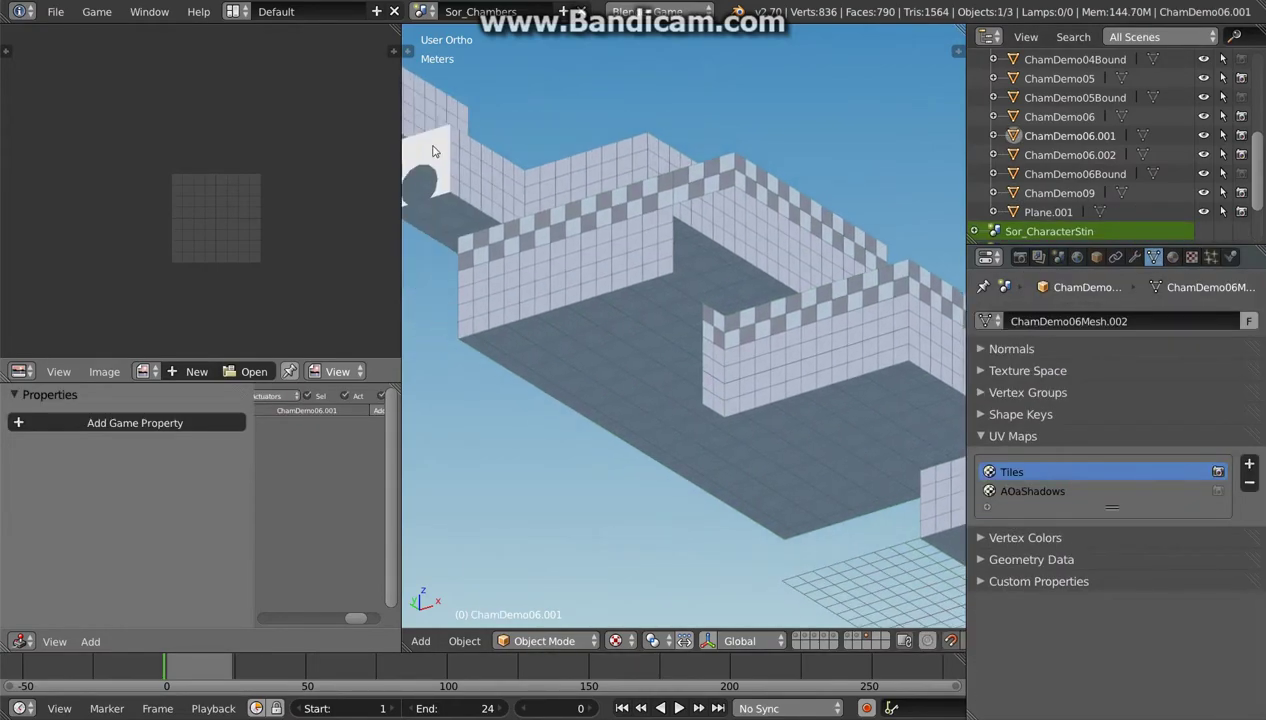
{"action": "right_click", "coordinate": [433, 150], "text": "shift"}
{"action": "right_click", "coordinate": [514, 200], "text": "shift"}
{"action": "key", "text": "ctrl+j"}
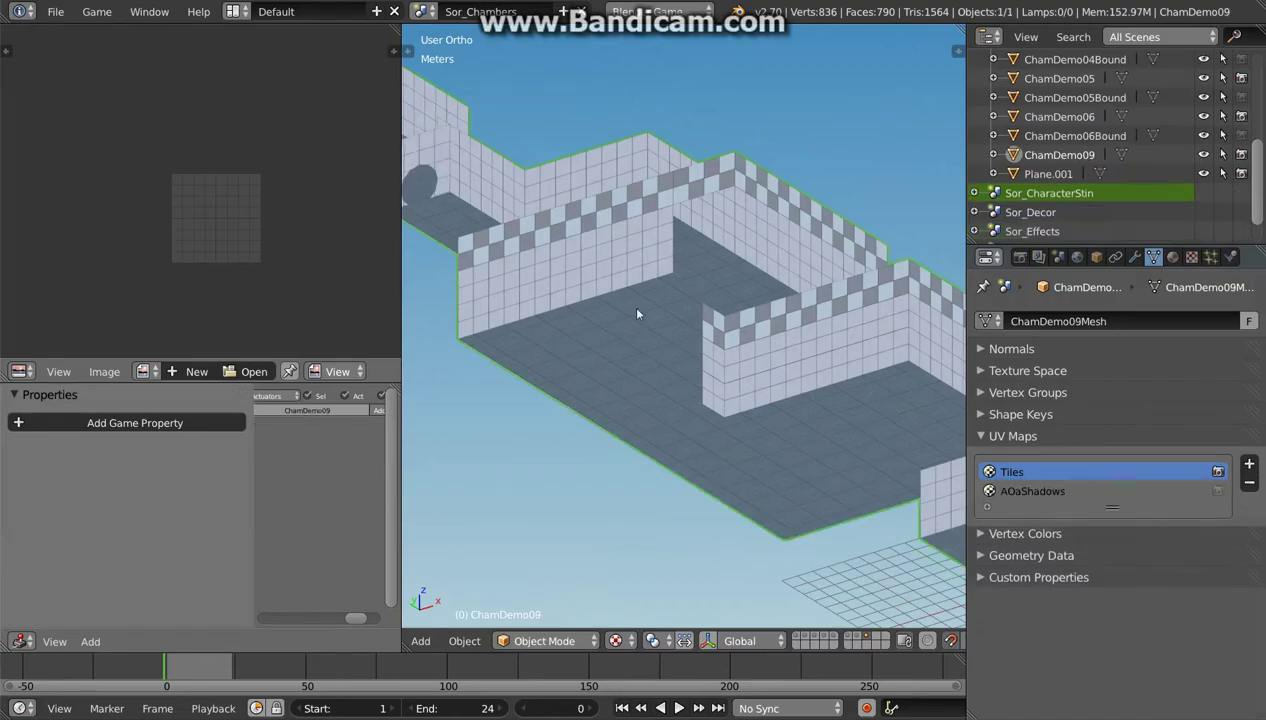
{"action": "mouse_move", "coordinate": [815, 420]}
{"action": "middle_mouse_down"}
{"action": "mouse_move", "coordinate": [619, 348]}
{"action": "mouse_move", "coordinate": [787, 441]}
{"action": "mouse_move", "coordinate": [840, 455]}
{"action": "middle_mouse_up"}
Step: Remove the AOaShadows UV map from ChamDemo09, leaving only Tiles
{"action": "left_click", "coordinate": [1048, 488]}
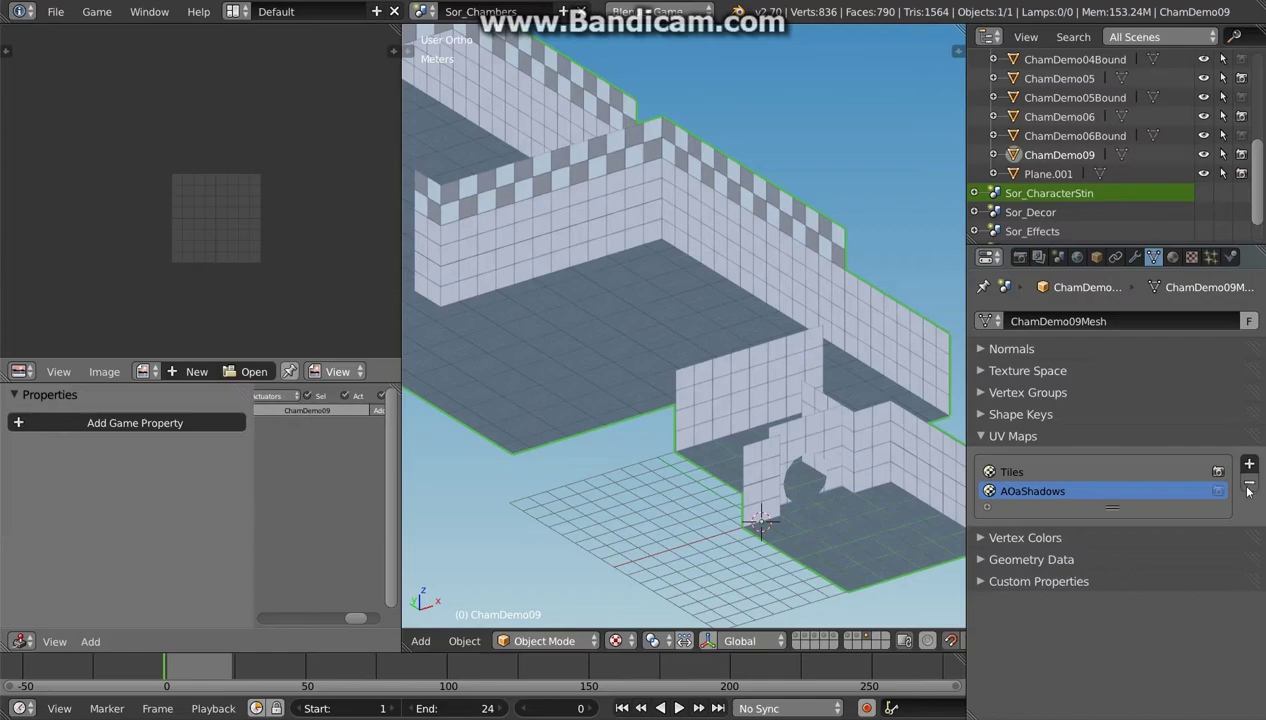
{"action": "left_click", "coordinate": [1248, 485]}
{"action": "left_click", "coordinate": [1173, 257]}
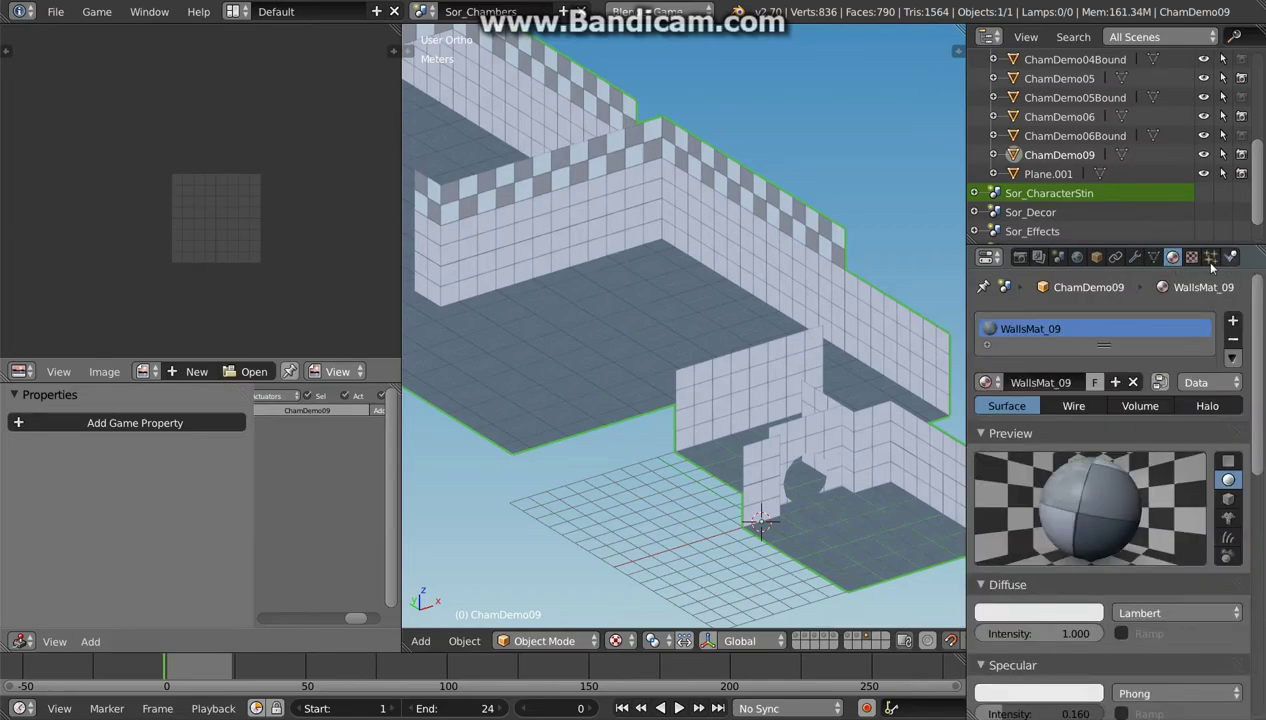
{"action": "left_click", "coordinate": [1191, 257]}
{"action": "left_click", "coordinate": [1230, 257]}
Step: Duplicate the level in place, rename it ChamDemo09Bound and set its maximum draw type to Wire
{"action": "left_click", "coordinate": [1096, 257]}
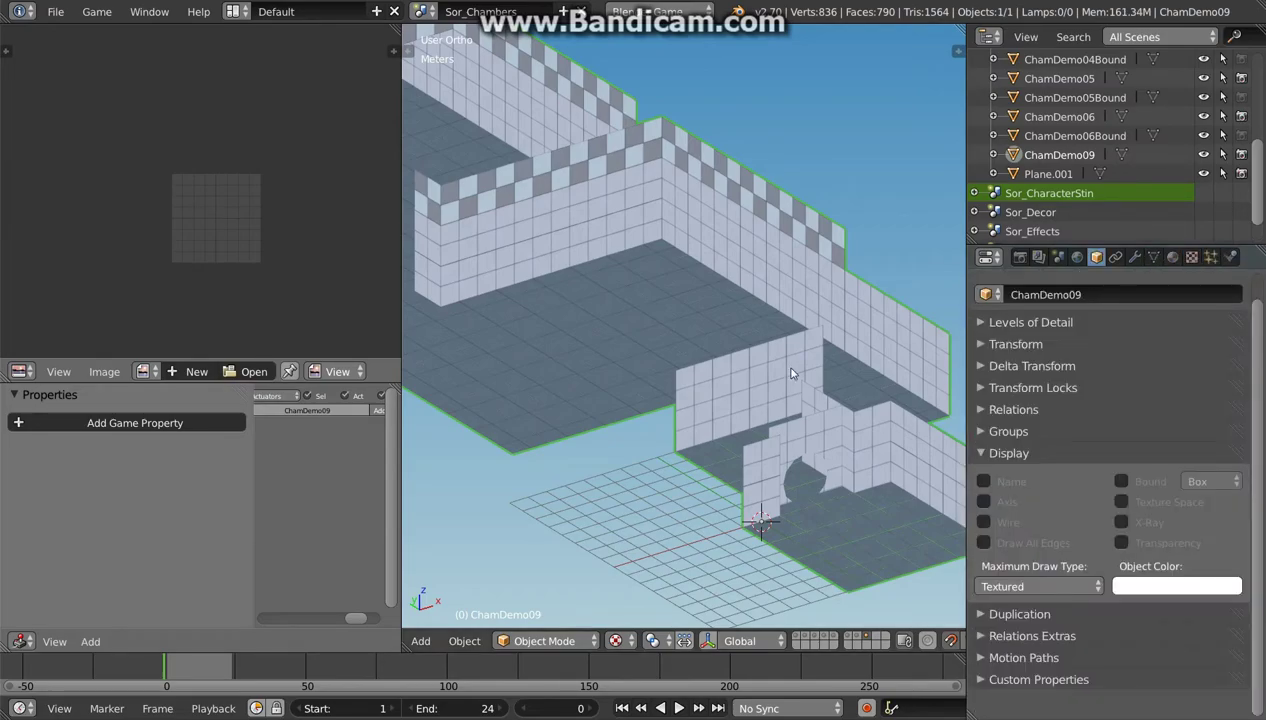
{"action": "key", "text": "shift+d"}
{"action": "key", "text": "Escape"}
{"action": "left_click", "coordinate": [1125, 295]}
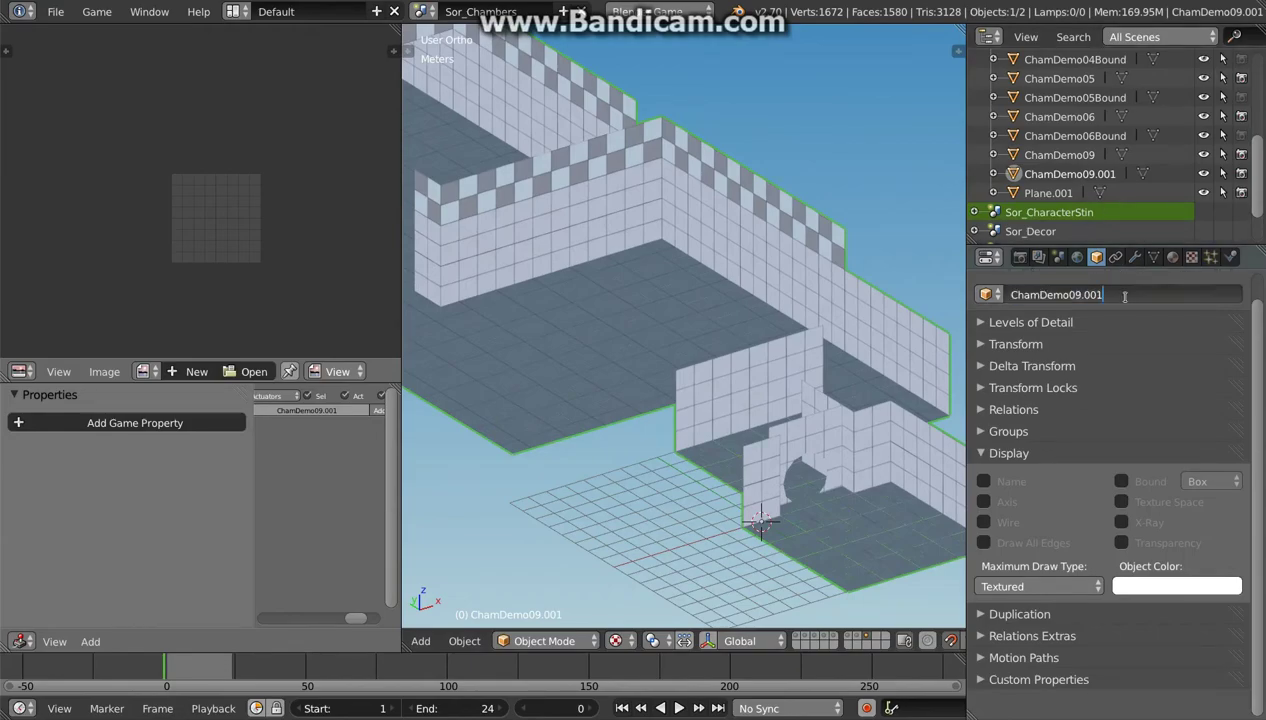
{"action": "type", "text": "ound"}
{"action": "key", "text": "Return"}
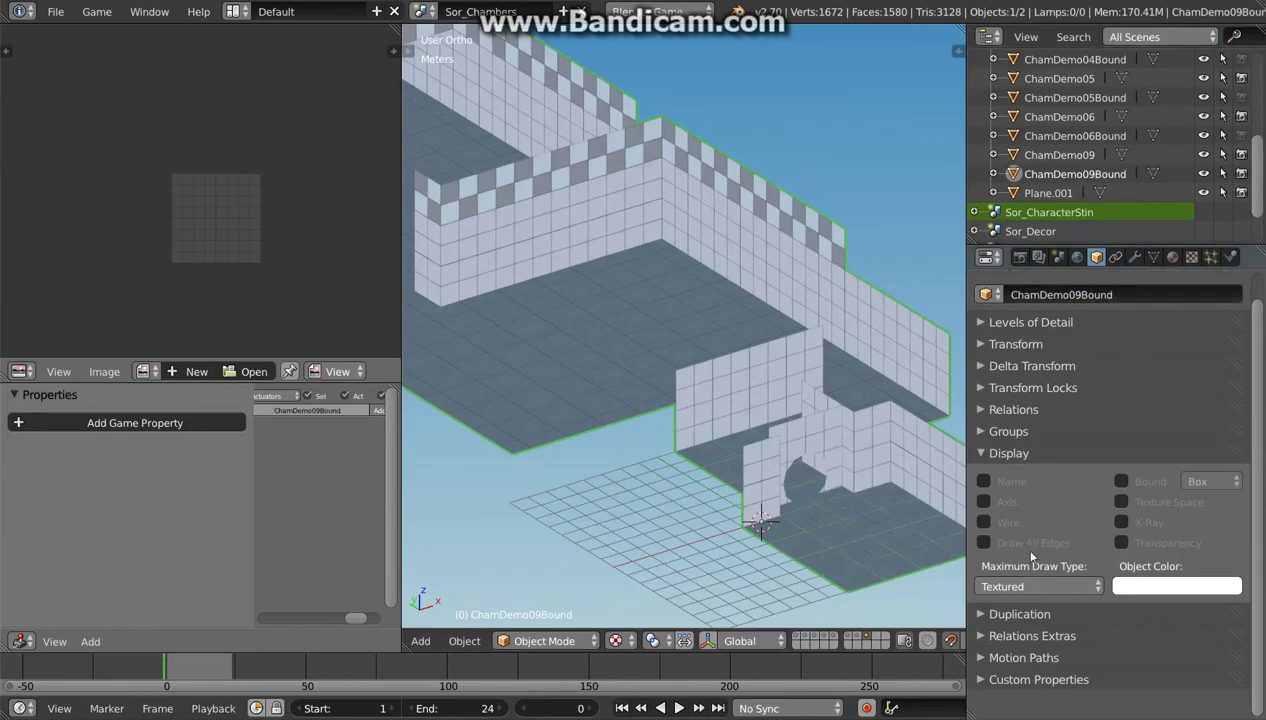
{"action": "left_click", "coordinate": [983, 522]}
{"action": "left_click", "coordinate": [983, 522]}
{"action": "left_click", "coordinate": [1010, 586]}
{"action": "left_click", "coordinate": [995, 544]}
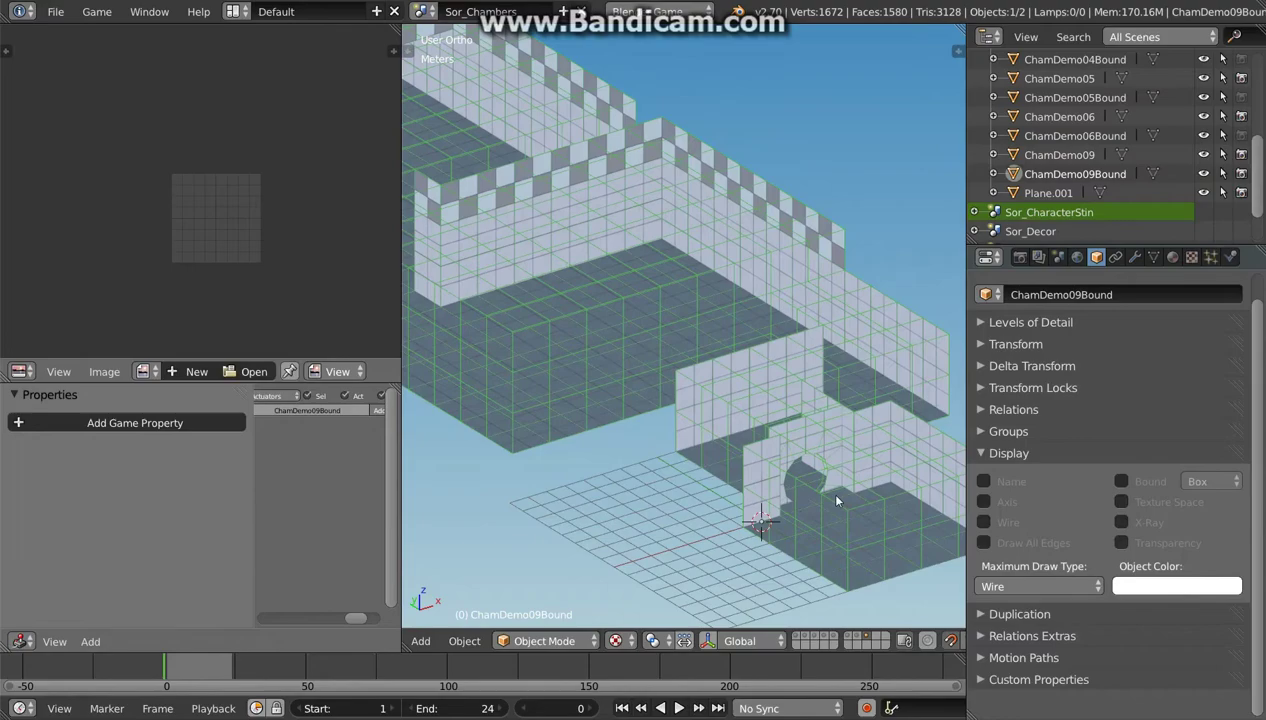
Step: Apply Limited Dissolve to the whole ChamDemo09Bound mesh and remove its remaining UV map
{"action": "key", "text": "Tab"}
{"action": "scroll", "coordinate": [815, 497], "scroll_direction": "down", "scroll_amount": 1}
{"action": "key", "text": "a"}
{"action": "key", "text": "x"}
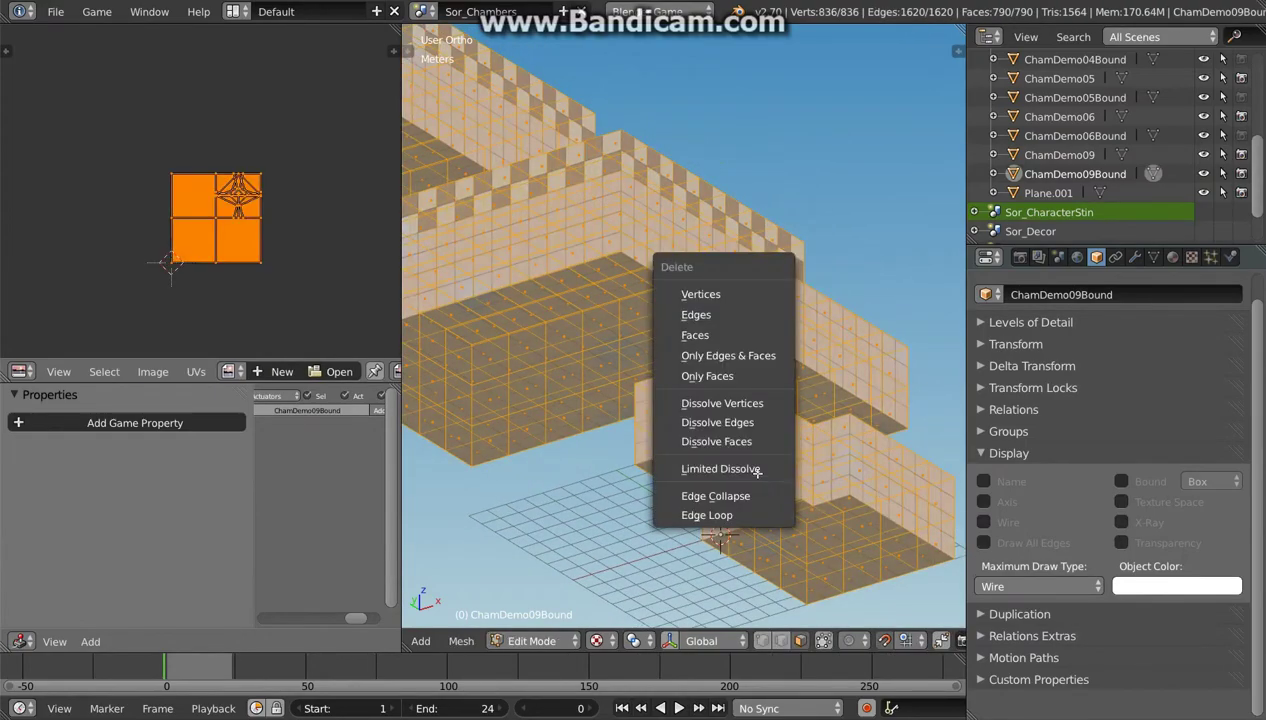
{"action": "left_click", "coordinate": [736, 464]}
{"action": "key", "text": "Tab"}
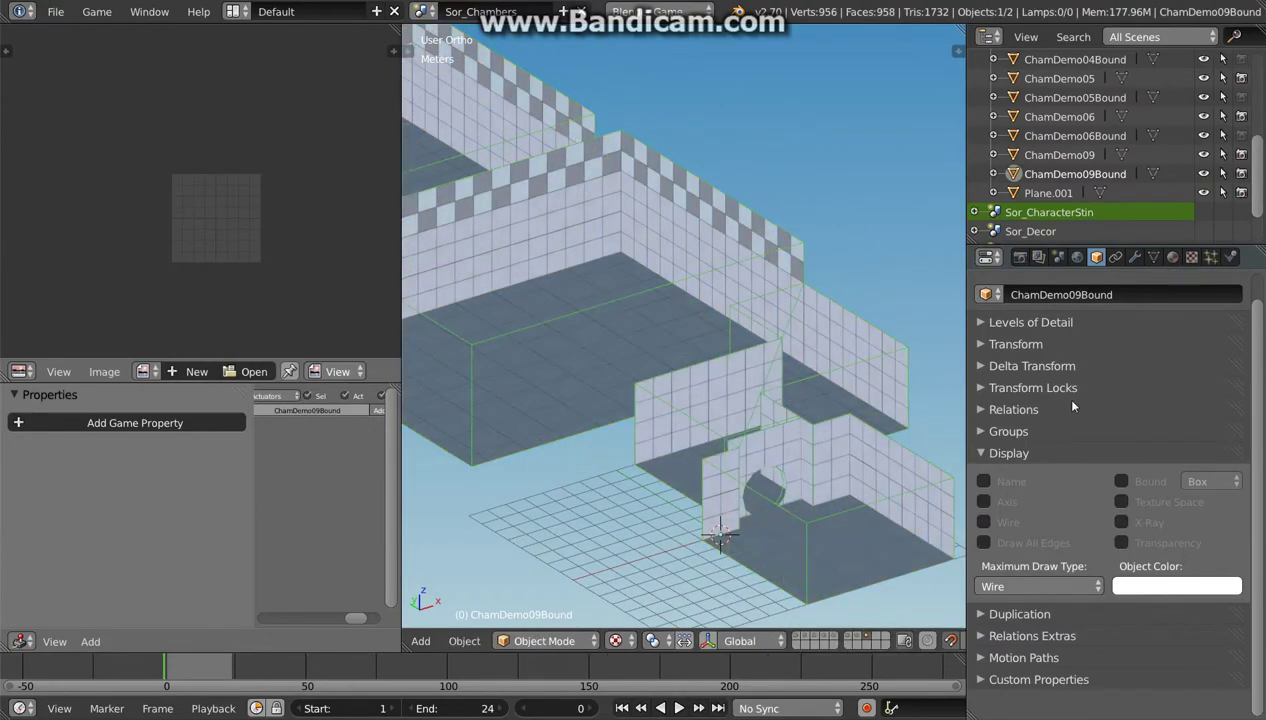
{"action": "left_click", "coordinate": [1153, 257]}
{"action": "left_click", "coordinate": [1249, 482]}
Step: Set ChamDemo09Bound's physics type to Static with Triangle Mesh collision bounds
{"action": "left_click", "coordinate": [1172, 257]}
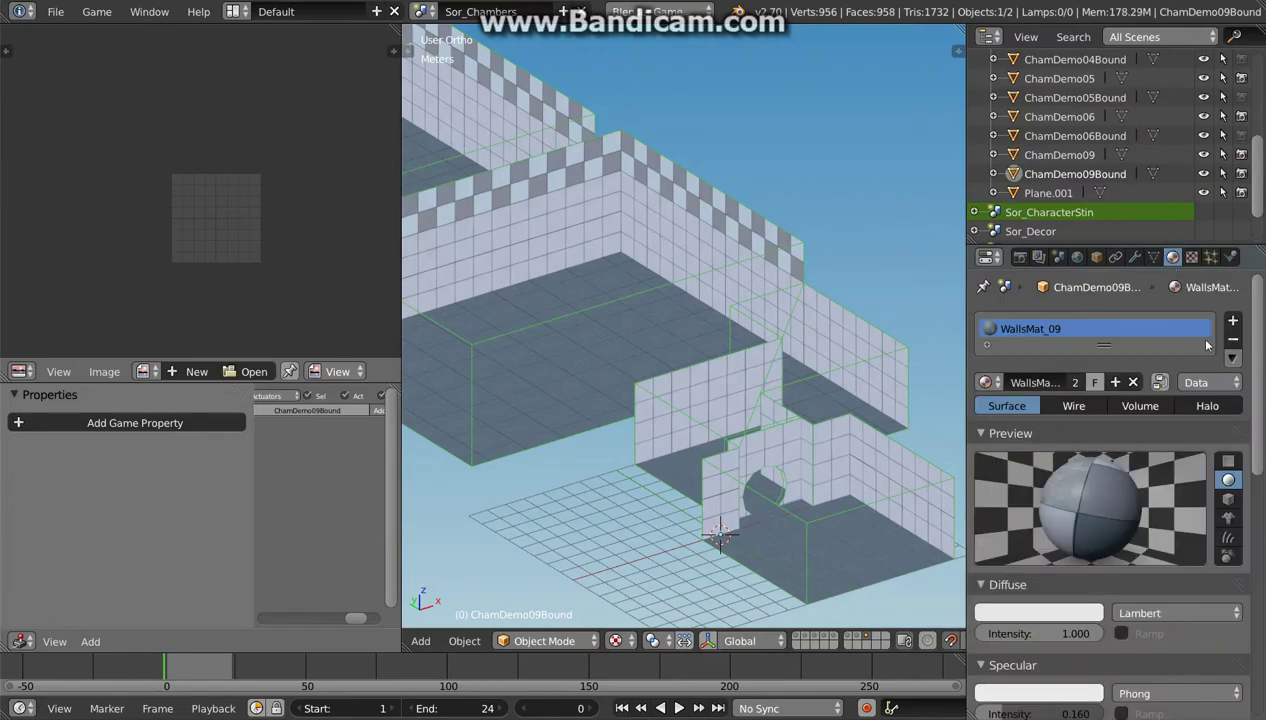
{"action": "left_click", "coordinate": [1211, 257]}
{"action": "left_click", "coordinate": [1191, 257]}
{"action": "left_click", "coordinate": [1230, 257]}
{"action": "left_click", "coordinate": [1163, 326]}
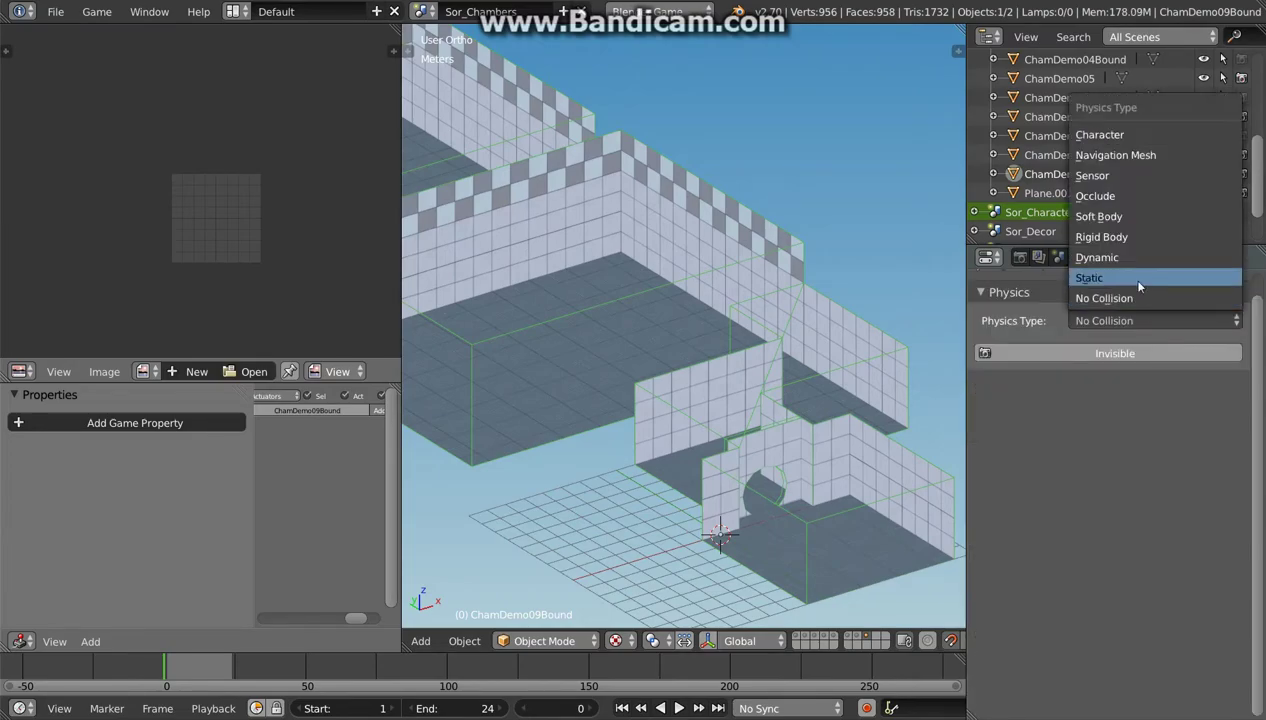
{"action": "left_click", "coordinate": [1125, 276]}
{"action": "left_click", "coordinate": [1155, 624]}
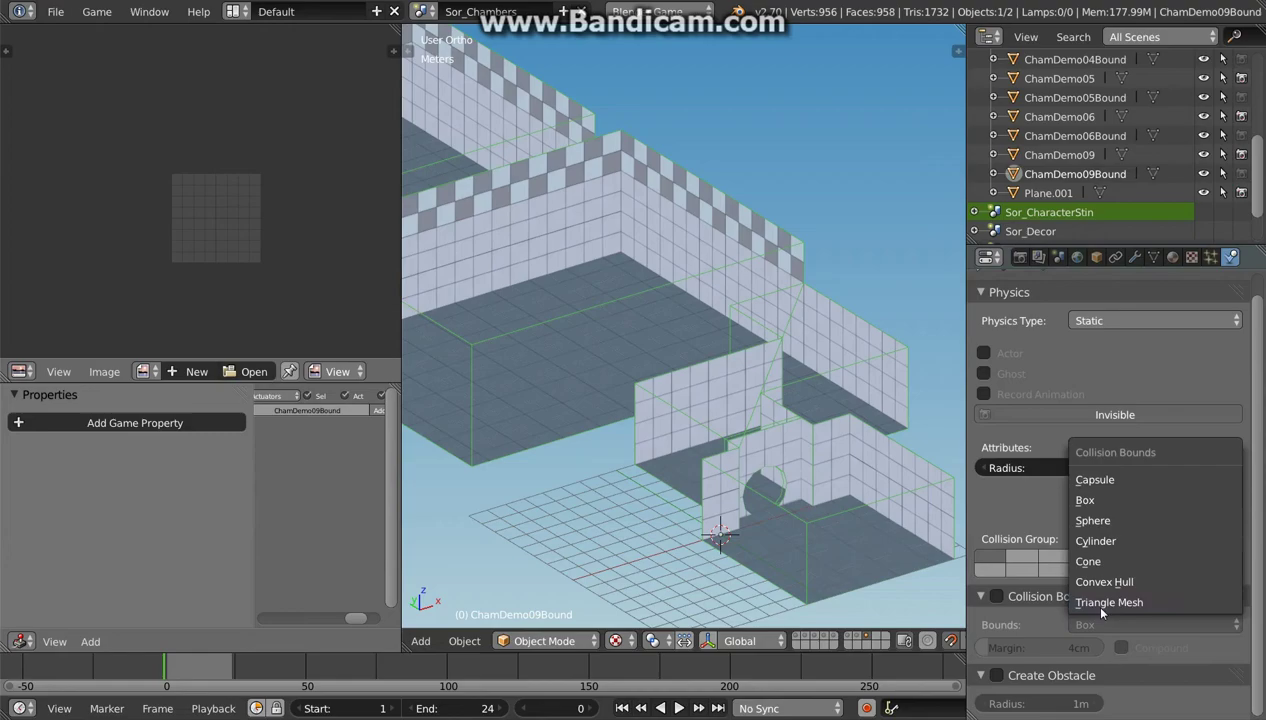
{"action": "left_click", "coordinate": [1088, 600]}
Step: Add Boolean game properties wall and obst to ChamDemo09Bound
{"action": "left_click", "coordinate": [81, 423]}
{"action": "left_click", "coordinate": [81, 423]}
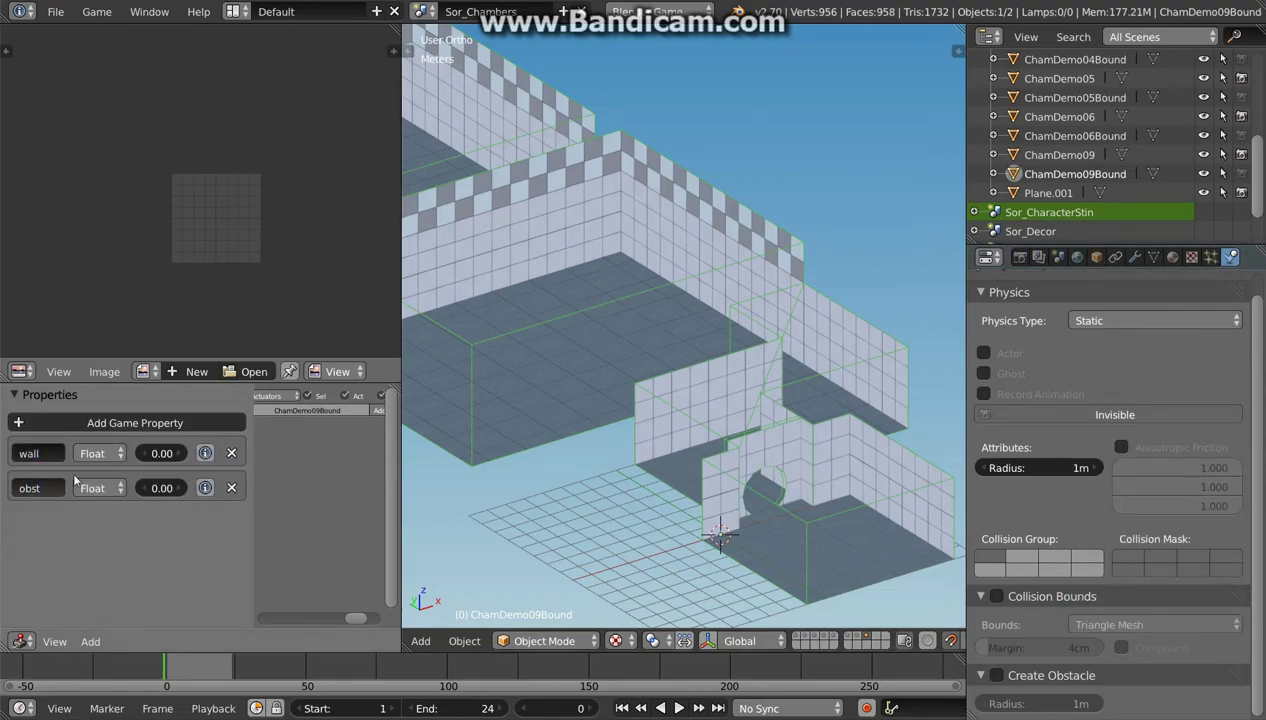
{"action": "left_click", "coordinate": [99, 453]}
{"action": "left_click", "coordinate": [95, 443]}
{"action": "left_click", "coordinate": [99, 488]}
{"action": "left_click", "coordinate": [95, 478]}
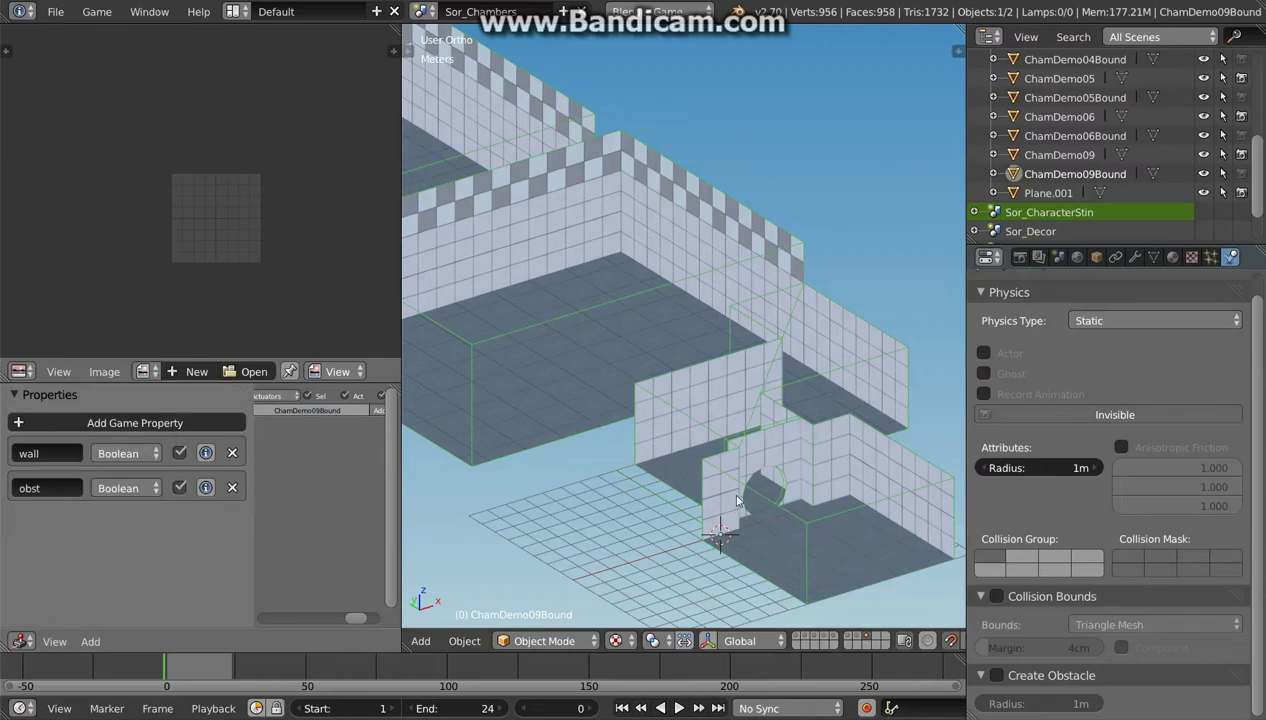
{"action": "mouse_move", "coordinate": [737, 501]}
{"action": "middle_mouse_down"}
{"action": "mouse_move", "coordinate": [733, 440]}
{"action": "mouse_move", "coordinate": [697, 378]}
{"action": "mouse_move", "coordinate": [692, 420]}
{"action": "middle_mouse_up"}
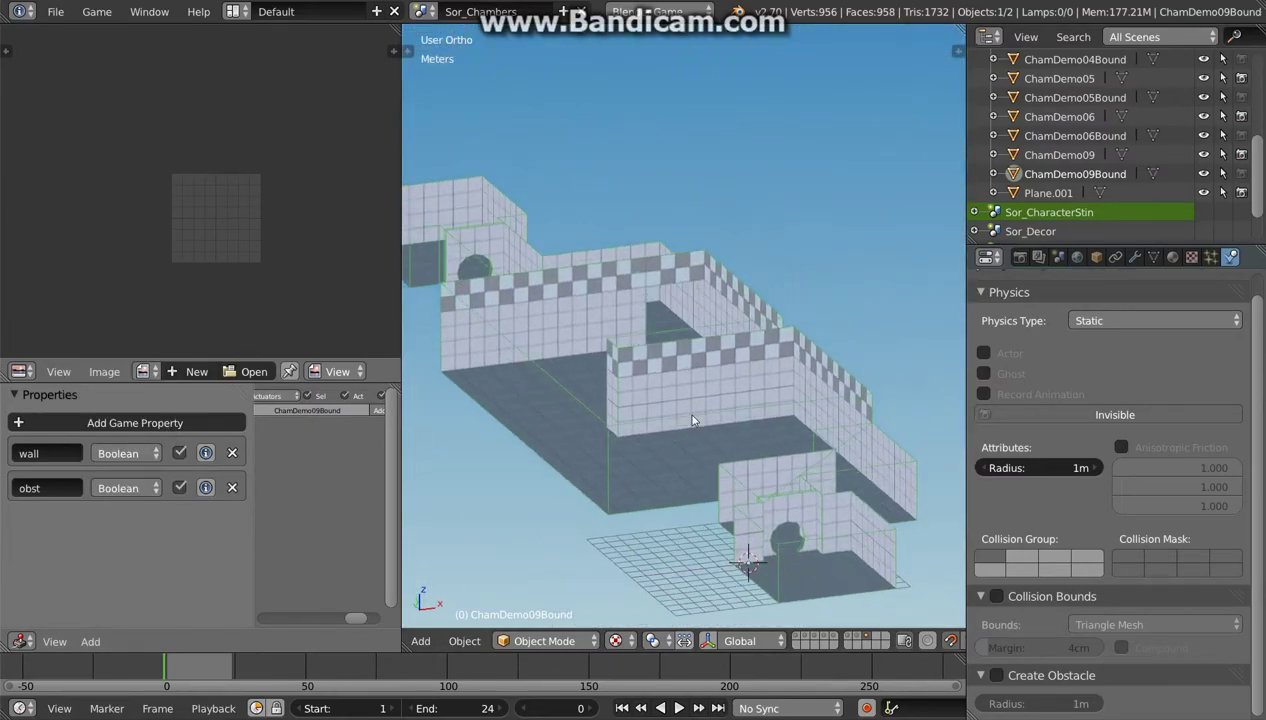
Step: Save the chambers file, overwriting it, and open BGE.blend from recent files
{"action": "key", "text": "ctrl+s"}
{"action": "left_click", "coordinate": [692, 416]}
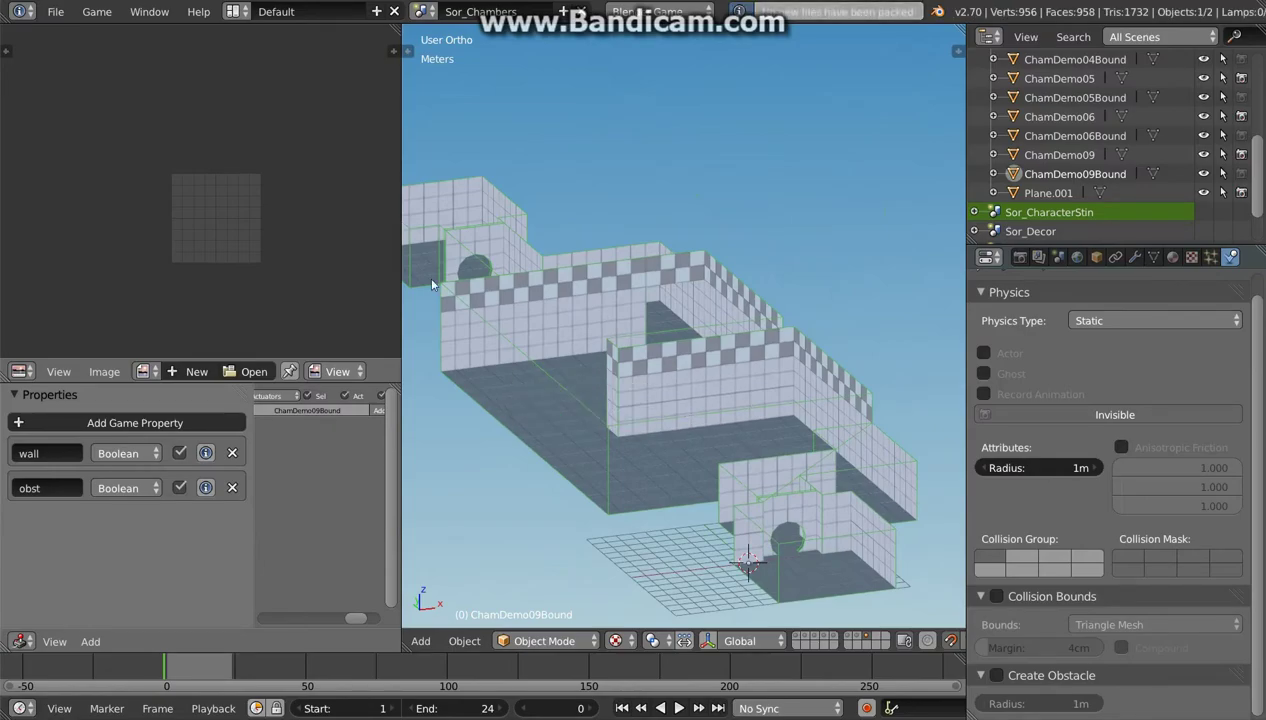
{"action": "left_click", "coordinate": [56, 13]}
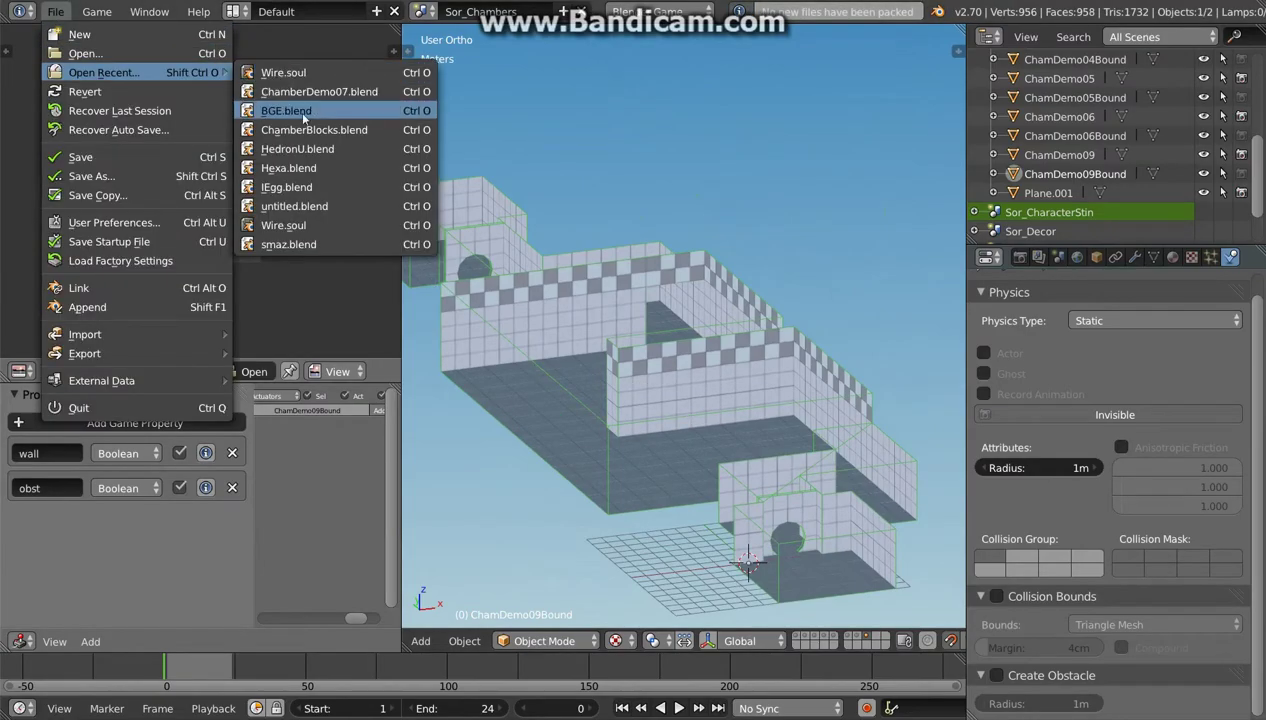
{"action": "left_click", "coordinate": [270, 116]}
Step: Add a new empty scene named Demo09_PortTest
{"action": "left_click", "coordinate": [422, 11]}
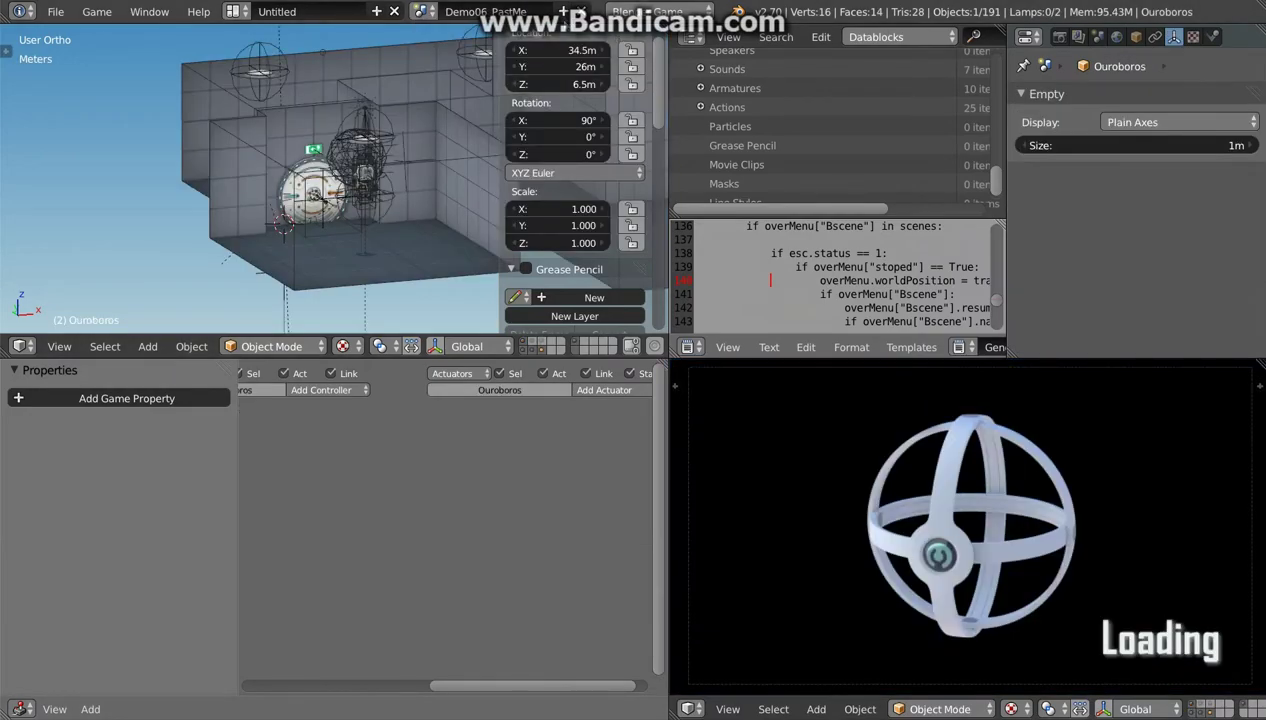
{"action": "left_click", "coordinate": [561, 11]}
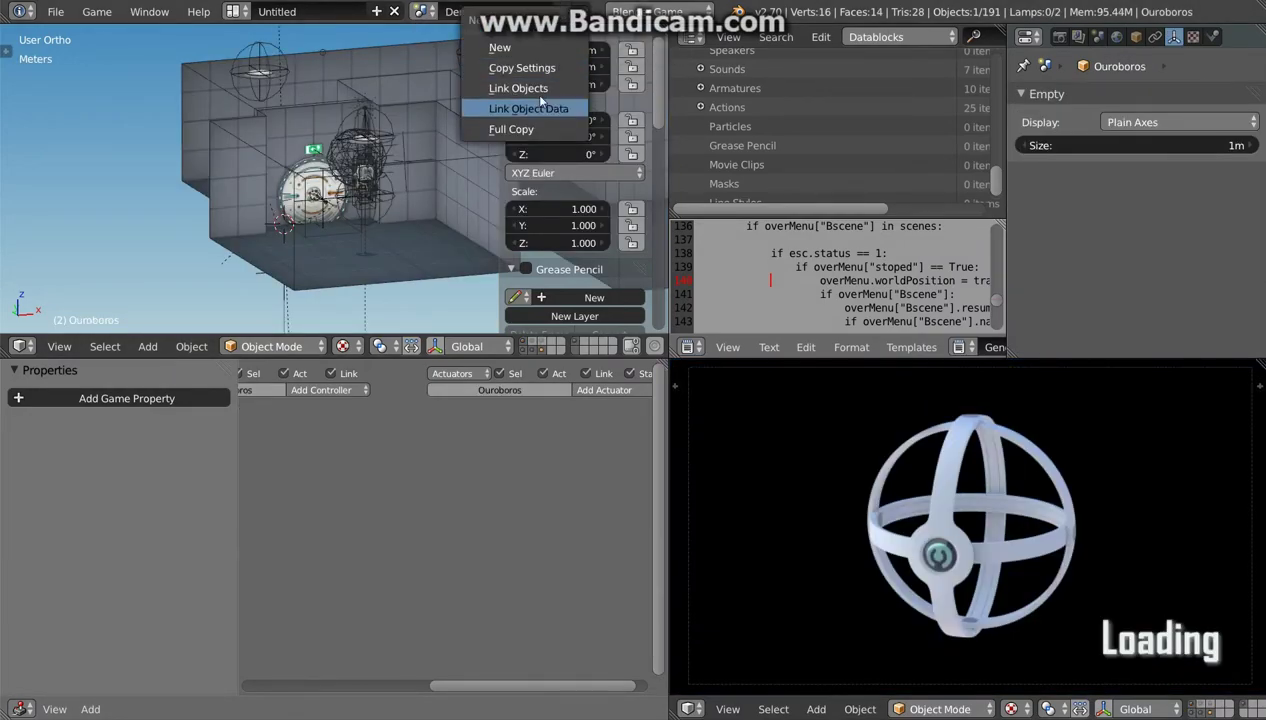
{"action": "left_click", "coordinate": [527, 75]}
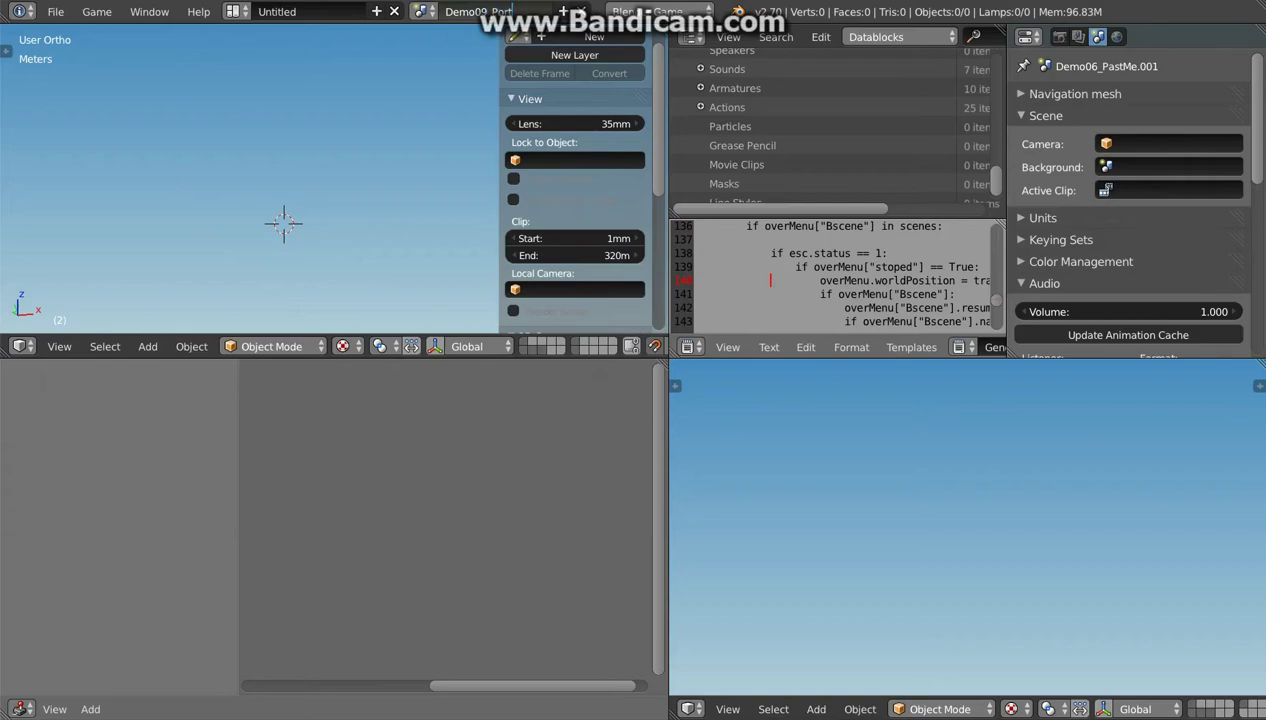
Step: Link the ChamDemo09 group from Wire.blend's Group datablocks into the scene
{"action": "left_click", "coordinate": [55, 11]}
{"action": "left_click", "coordinate": [109, 283]}
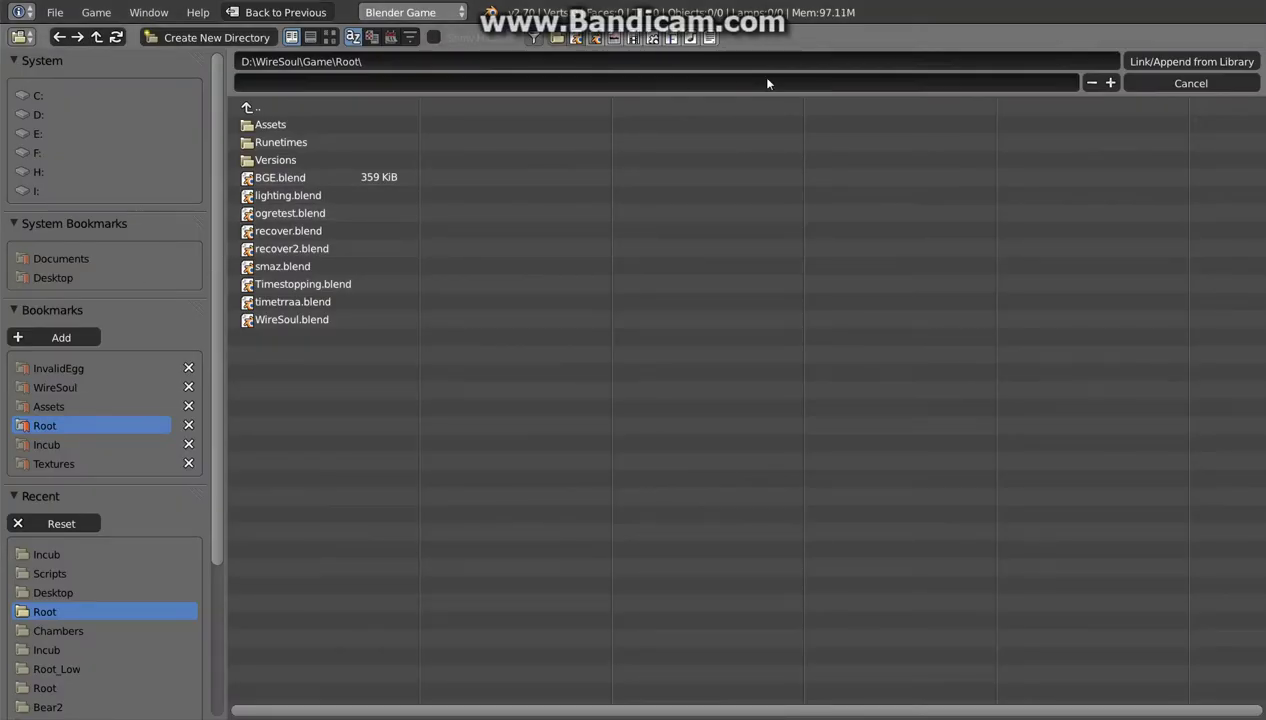
{"action": "double_click", "coordinate": [298, 427]}
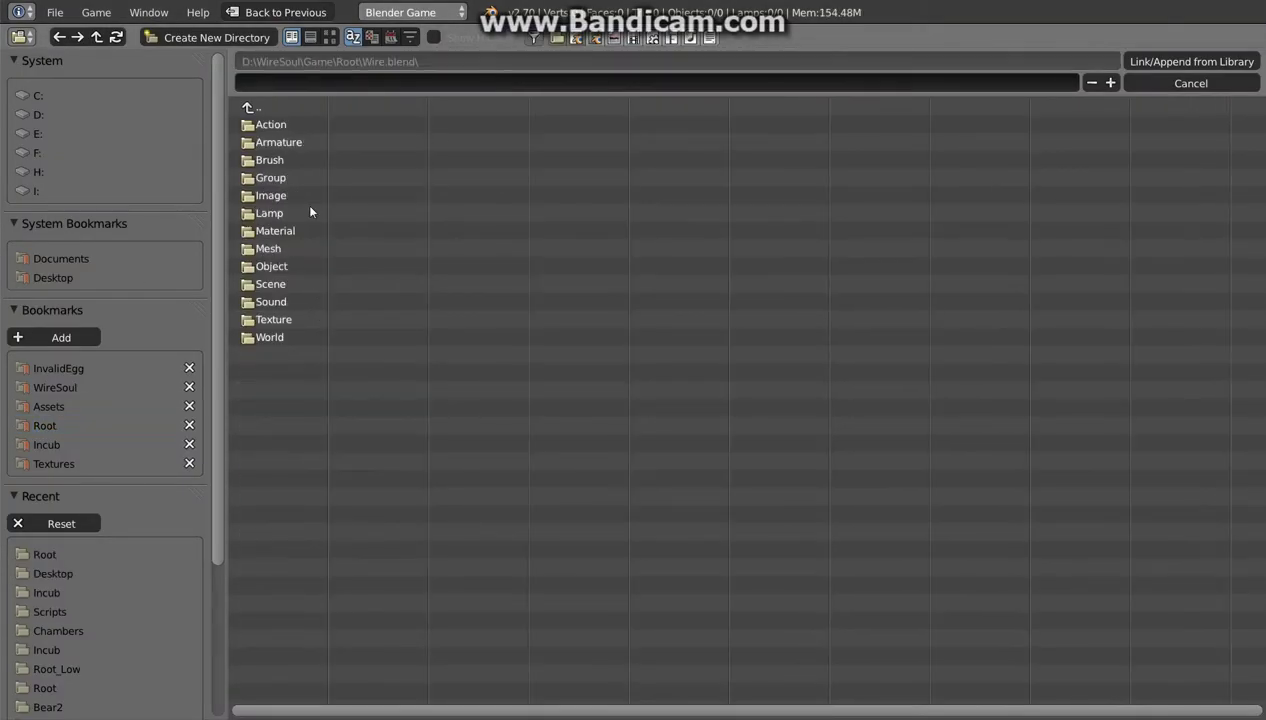
{"action": "double_click", "coordinate": [285, 180]}
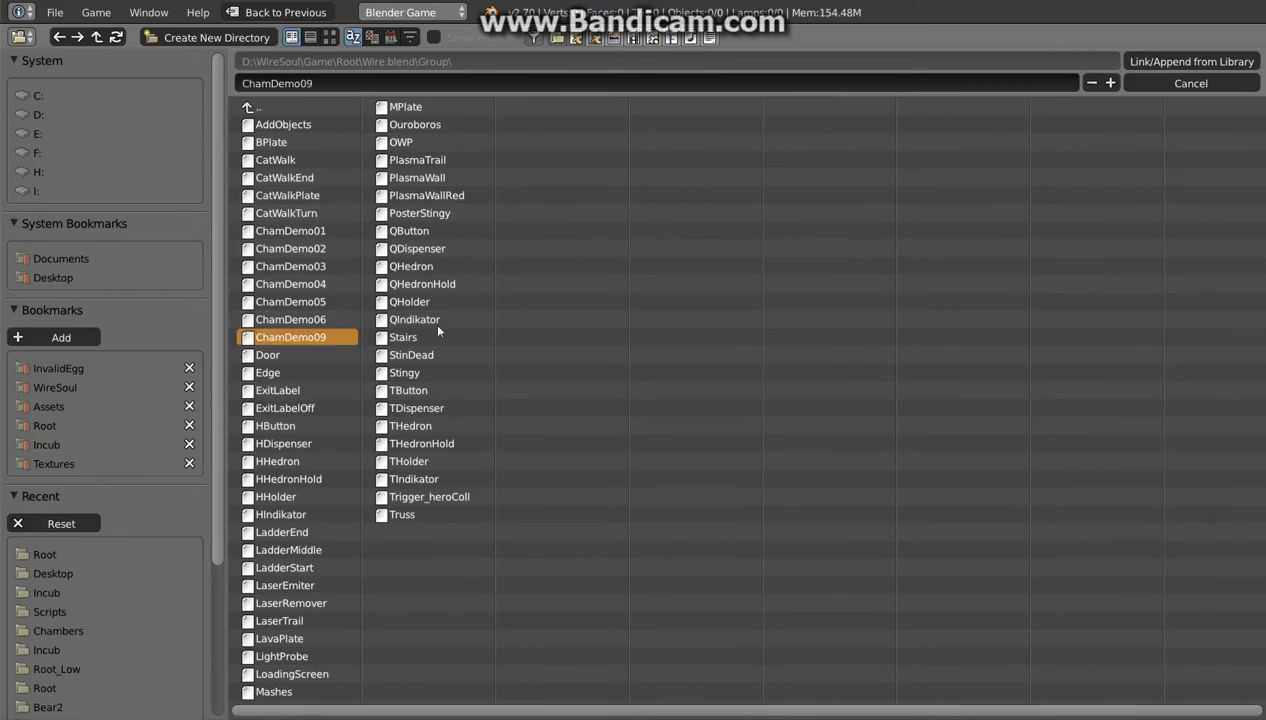
{"action": "left_click", "coordinate": [1187, 67]}
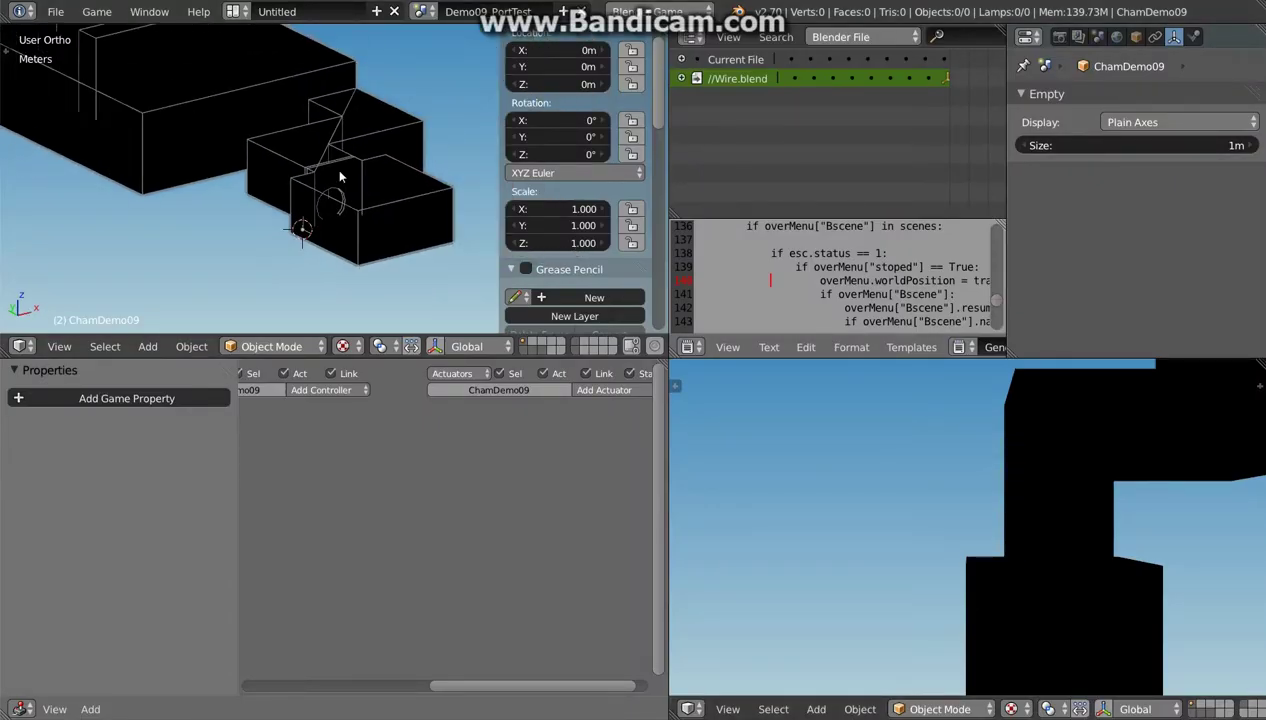
Step: Hide the 3D view side panel and set the Outliner to show All Scenes
{"action": "scroll", "coordinate": [369, 238], "scroll_direction": "down", "scroll_amount": 2}
{"action": "scroll", "coordinate": [458, 264], "scroll_direction": "down", "scroll_amount": 2}
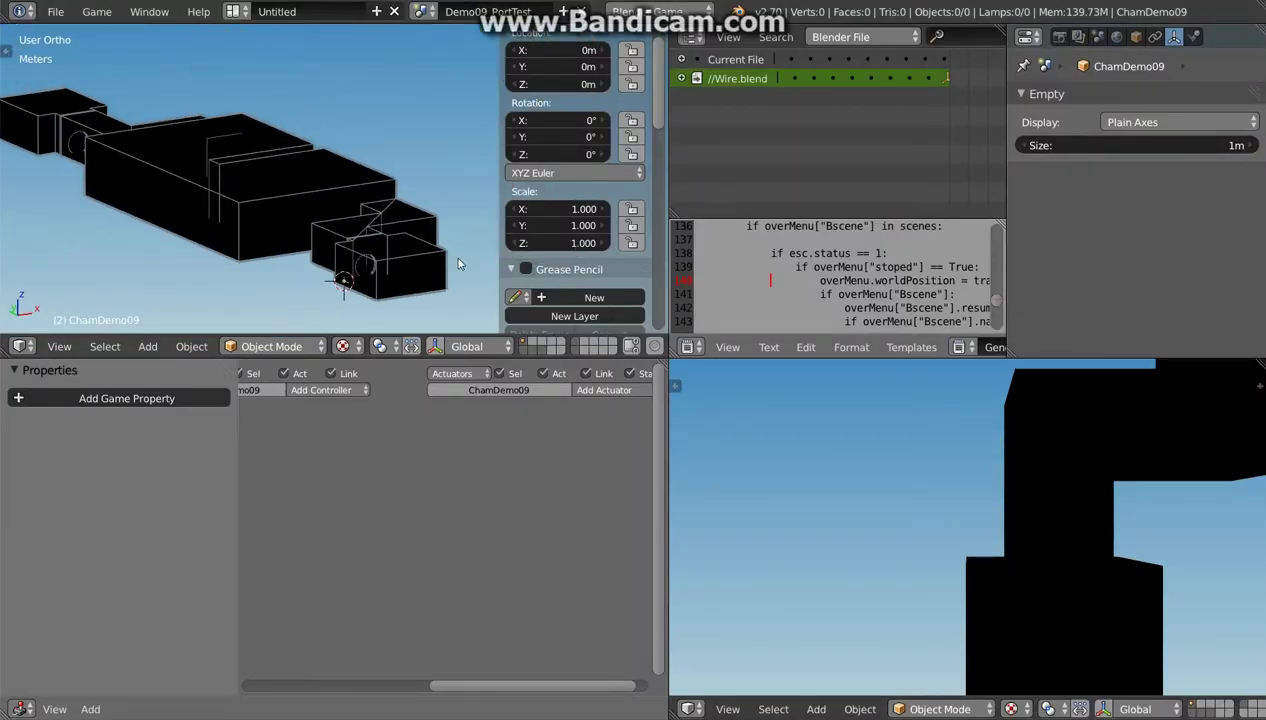
{"action": "key", "text": "n"}
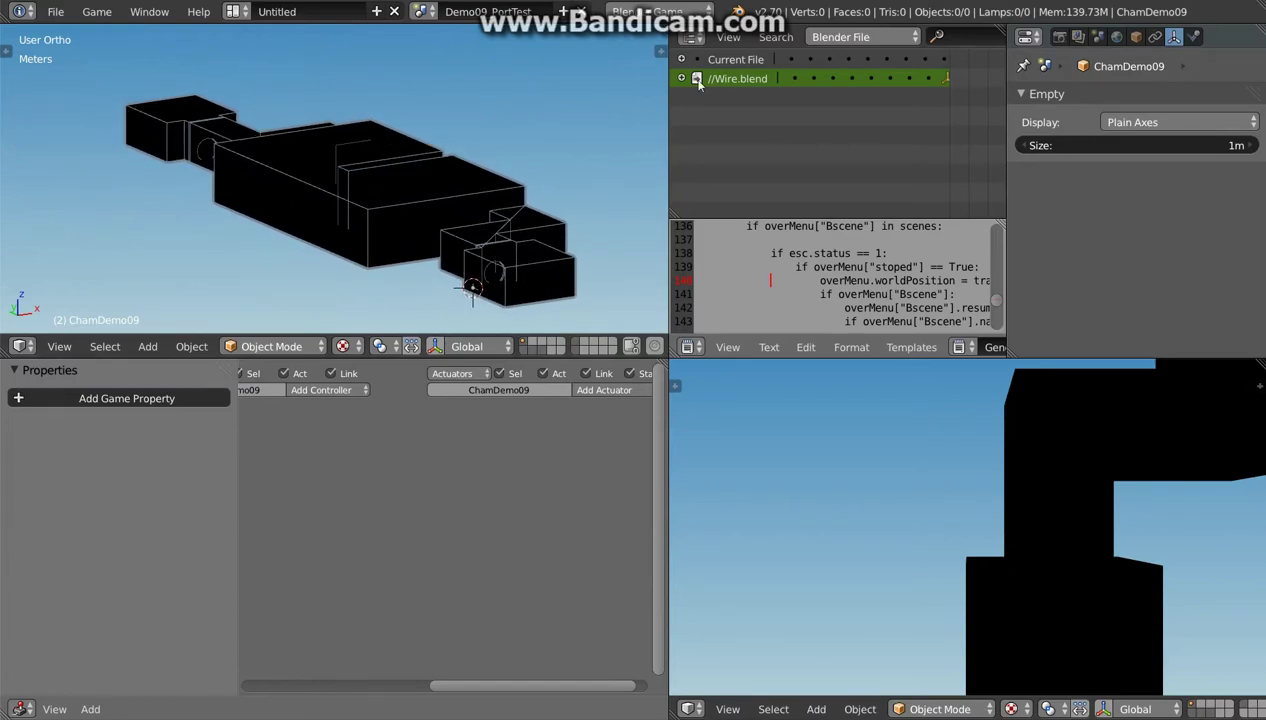
{"action": "left_click", "coordinate": [840, 37]}
{"action": "left_click", "coordinate": [836, 57]}
Step: Select Lighting in Demo01_FirstStep and add FillLight, MainLight, MainCamera and the loading screen
{"action": "scroll", "coordinate": [810, 130], "scroll_direction": "down", "scroll_amount": 2}
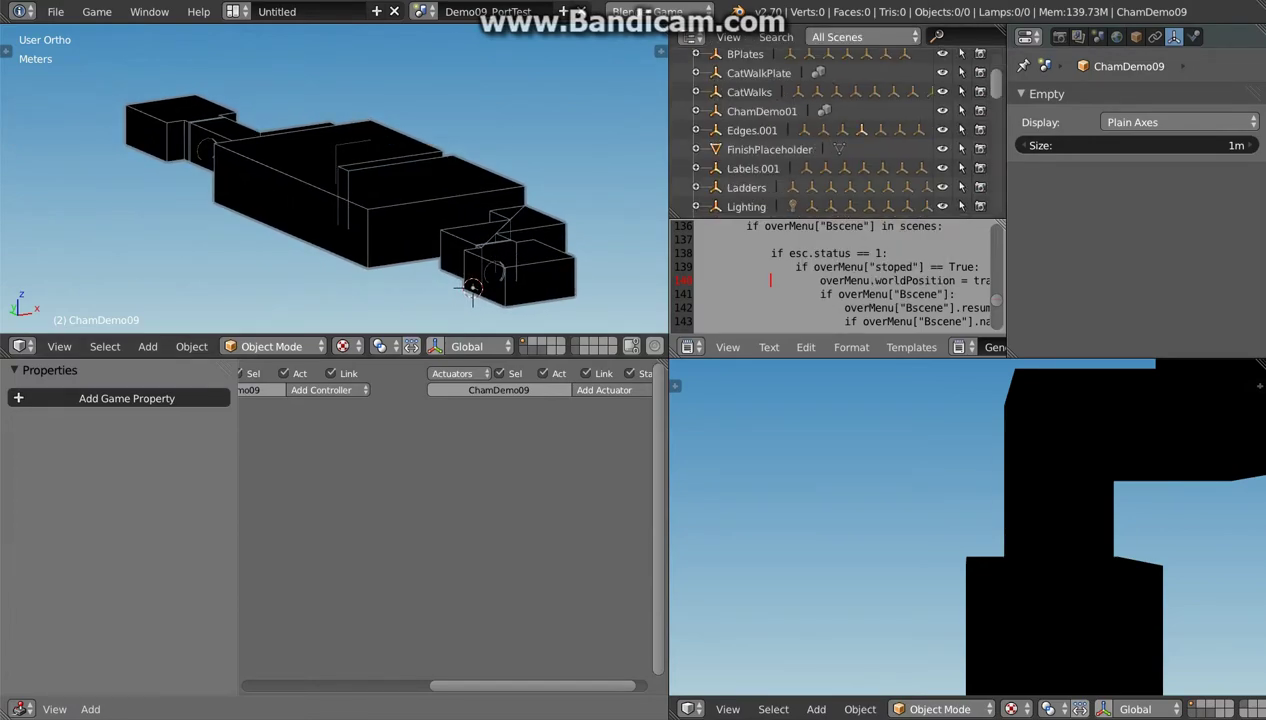
{"action": "scroll", "coordinate": [745, 125], "scroll_direction": "up", "scroll_amount": 2}
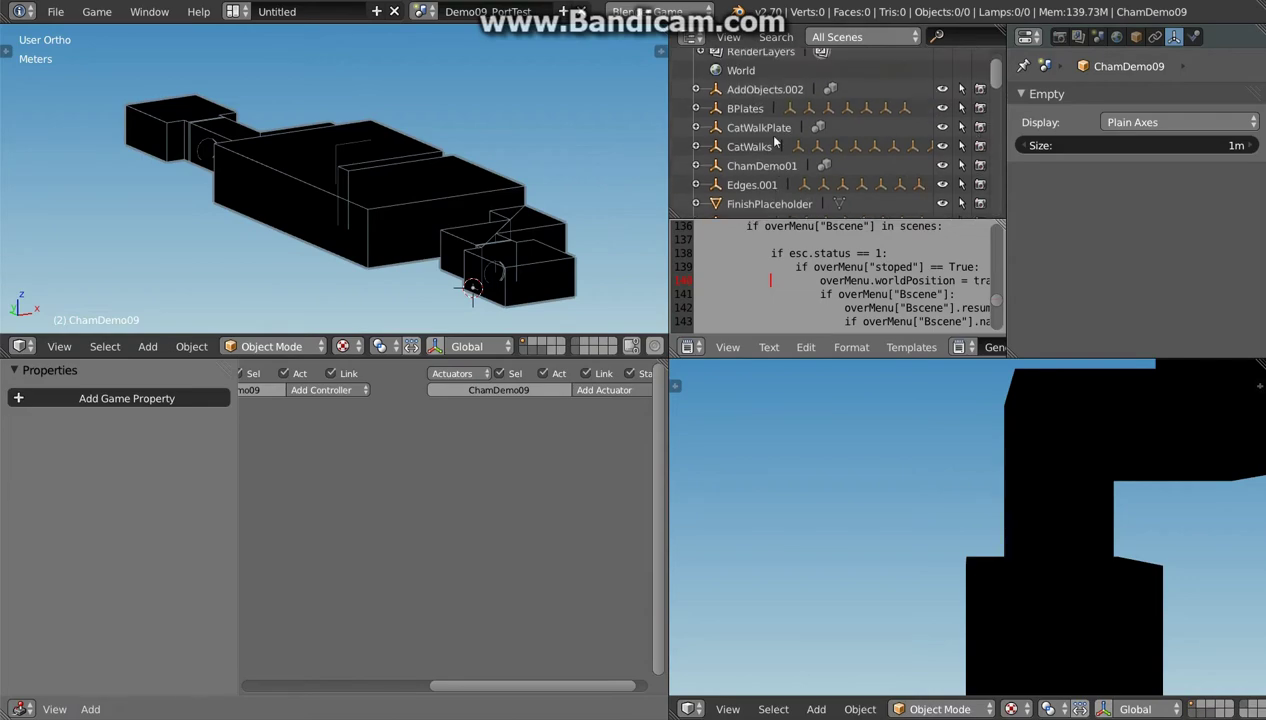
{"action": "scroll", "coordinate": [720, 121], "scroll_direction": "up", "scroll_amount": 2}
{"action": "scroll", "coordinate": [714, 145], "scroll_direction": "down", "scroll_amount": 4}
{"action": "scroll", "coordinate": [715, 150], "scroll_direction": "down", "scroll_amount": 3}
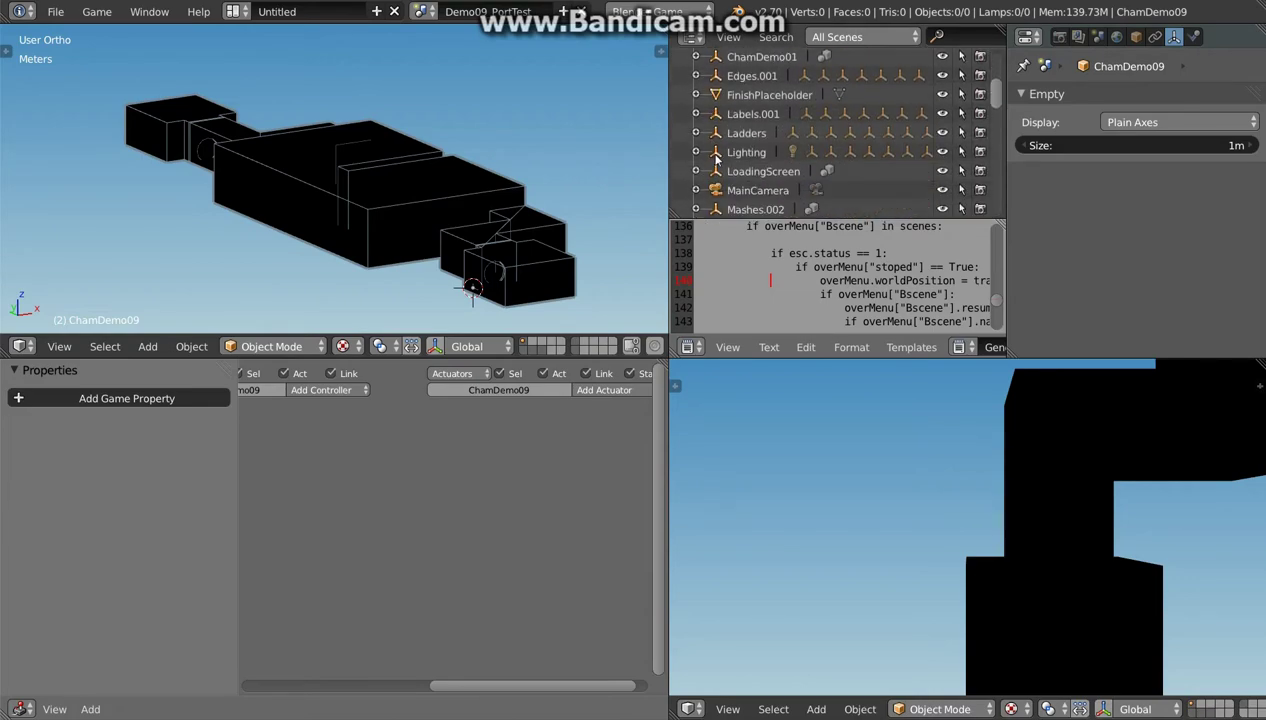
{"action": "left_click", "coordinate": [716, 152]}
{"action": "middle_click_drag", "start_coordinate": [547, 287], "coordinate": [352, 292]}
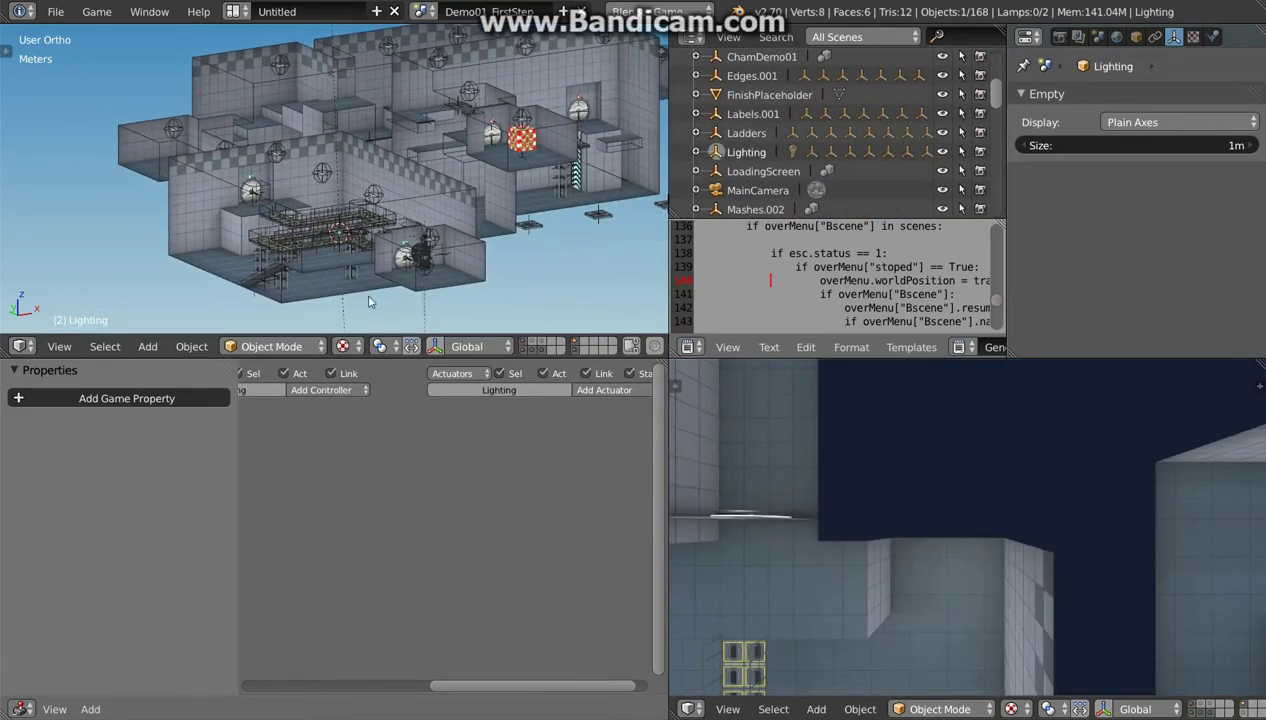
{"action": "key", "text": "shift+bracketright"}
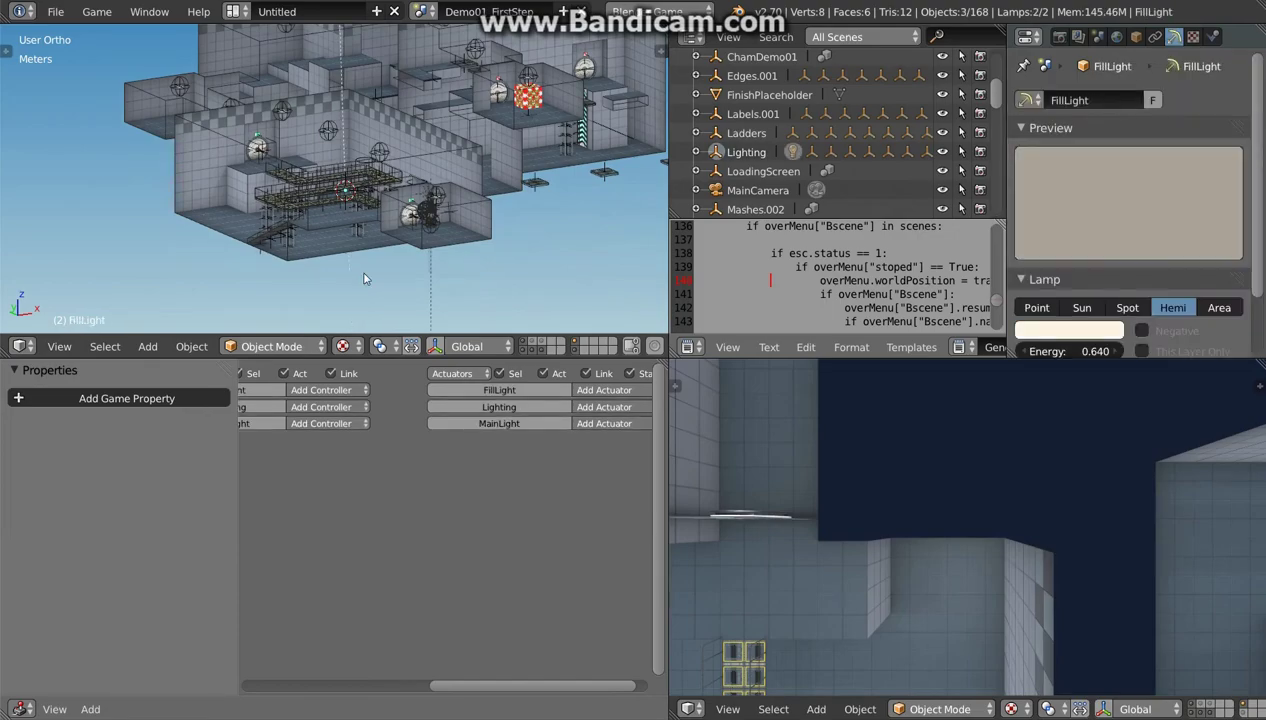
{"action": "key", "text": "KP_Decimal"}
{"action": "key", "text": "shift+bracketright"}
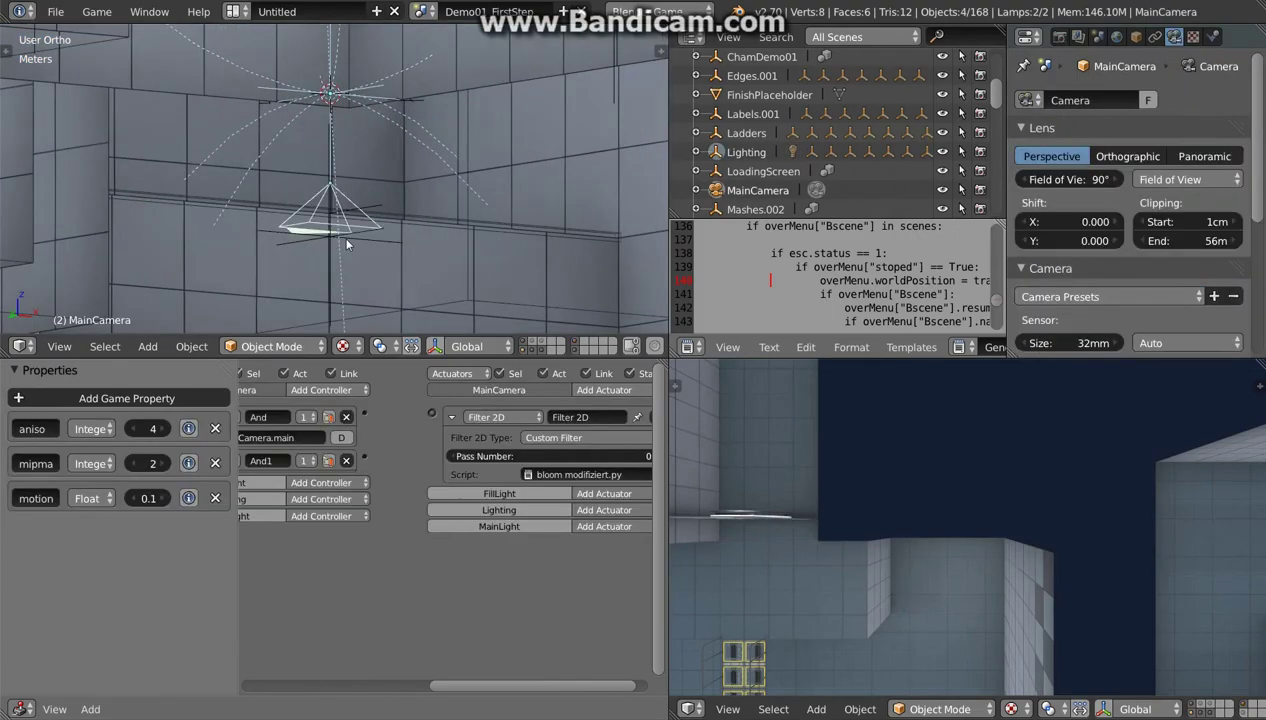
{"action": "key", "text": "shift+bracketright"}
{"action": "middle_click_drag", "start_coordinate": [352, 242], "coordinate": [339, 252]}
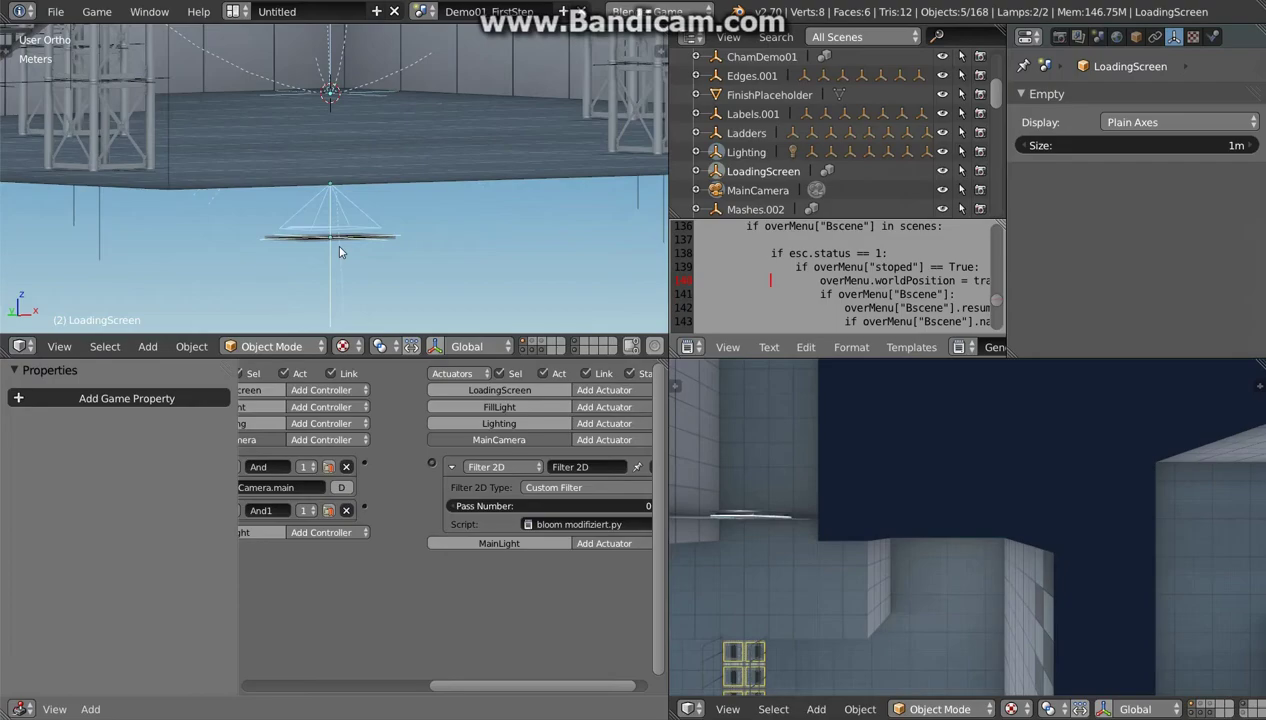
Step: Link the selected lights and camera into the Demo01_FirstStep scene with Ctrl+L
{"action": "key", "text": "ctrl+l"}
{"action": "left_click", "coordinate": [445, 371]}
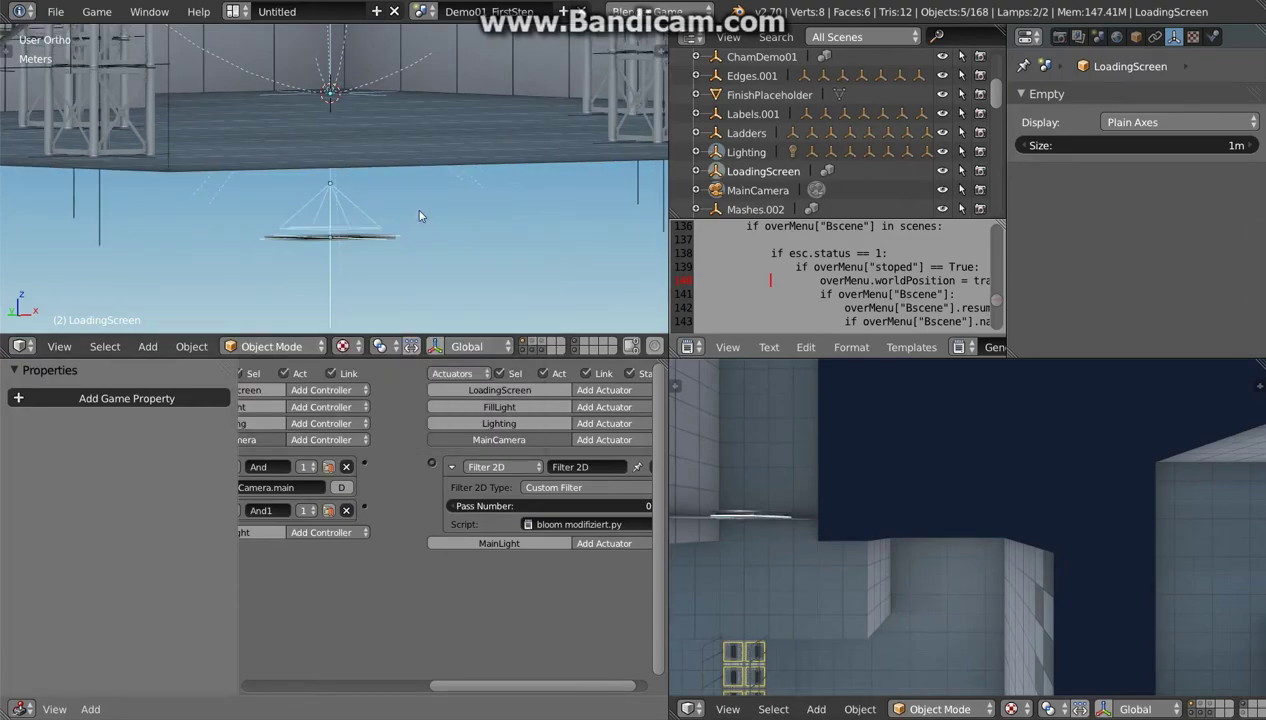
{"action": "key", "text": "KP_Decimal"}
Step: Switch to the Demo09_PortTest scene and show an empty layer
{"action": "left_click", "coordinate": [488, 11]}
{"action": "left_click", "coordinate": [480, 150]}
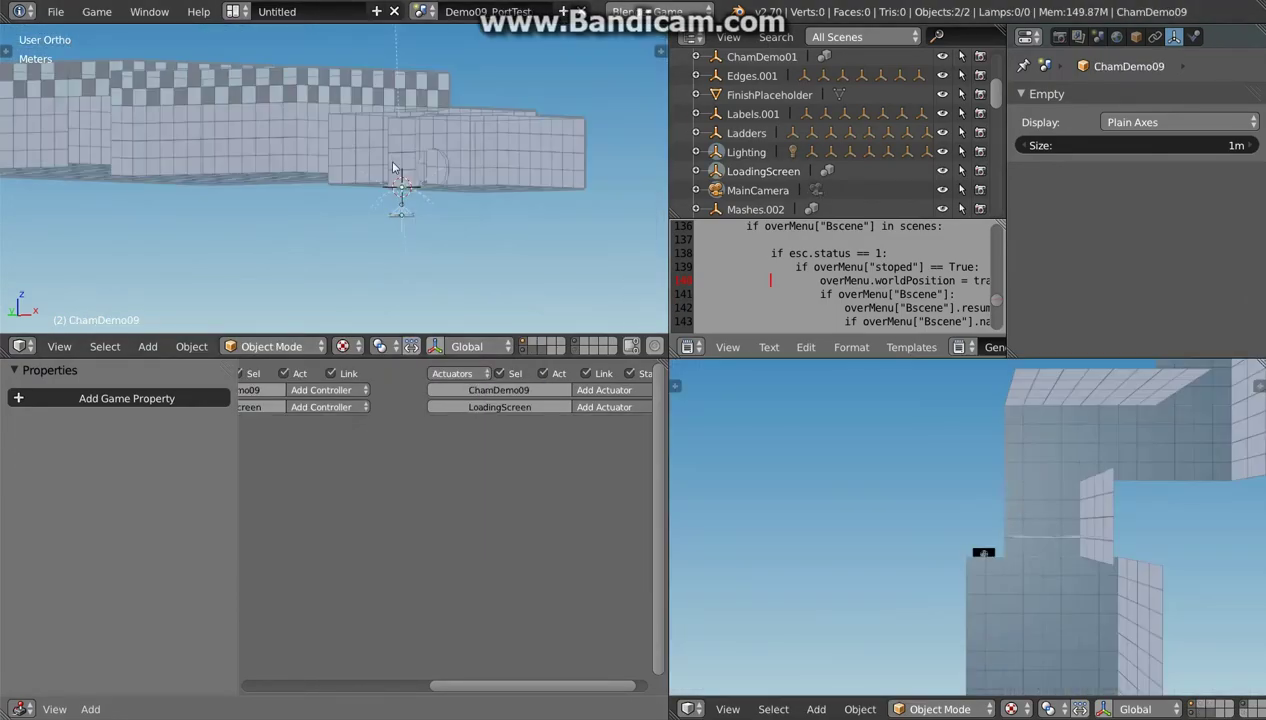
{"action": "mouse_move", "coordinate": [426, 184]}
{"action": "middle_mouse_down"}
{"action": "mouse_move", "coordinate": [418, 204]}
{"action": "mouse_move", "coordinate": [441, 181]}
{"action": "mouse_move", "coordinate": [521, 334]}
{"action": "middle_mouse_up"}
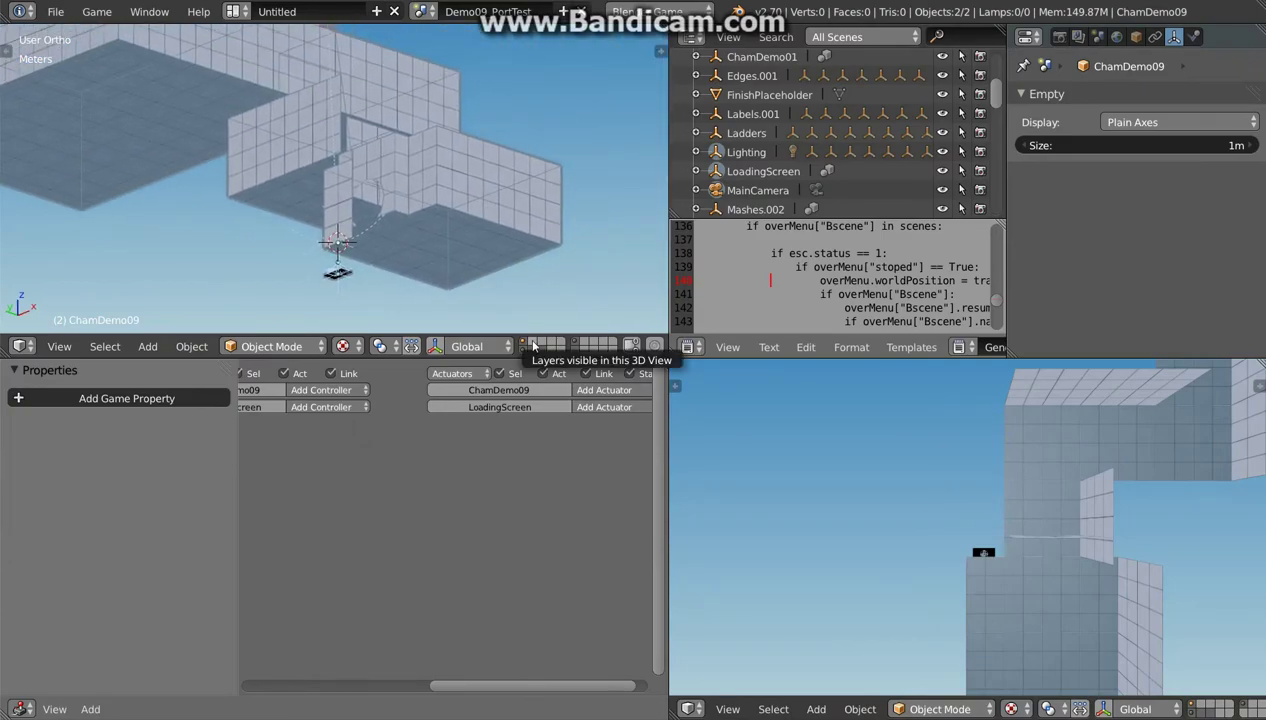
{"action": "left_click", "coordinate": [533, 343]}
Step: Add an AddObjects group instance on the empty layer
{"action": "key", "text": "shift+a"}
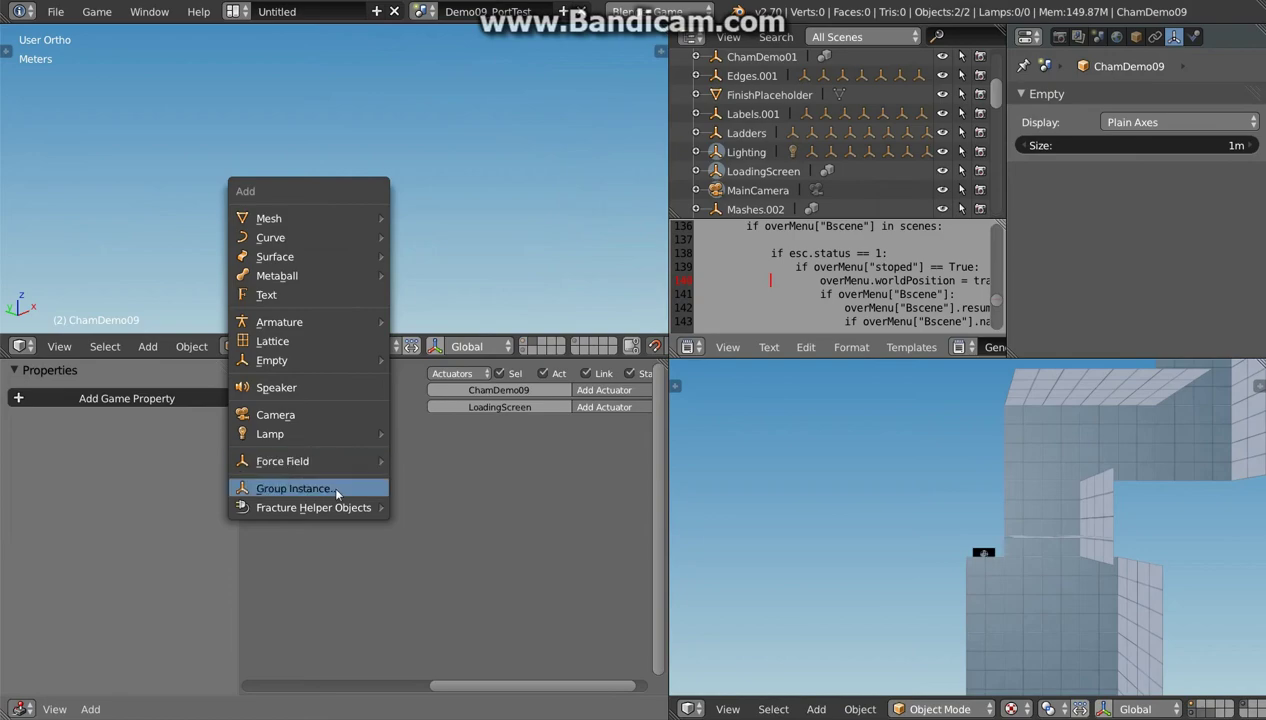
{"action": "left_click", "coordinate": [331, 483]}
{"action": "type", "text": "add"}
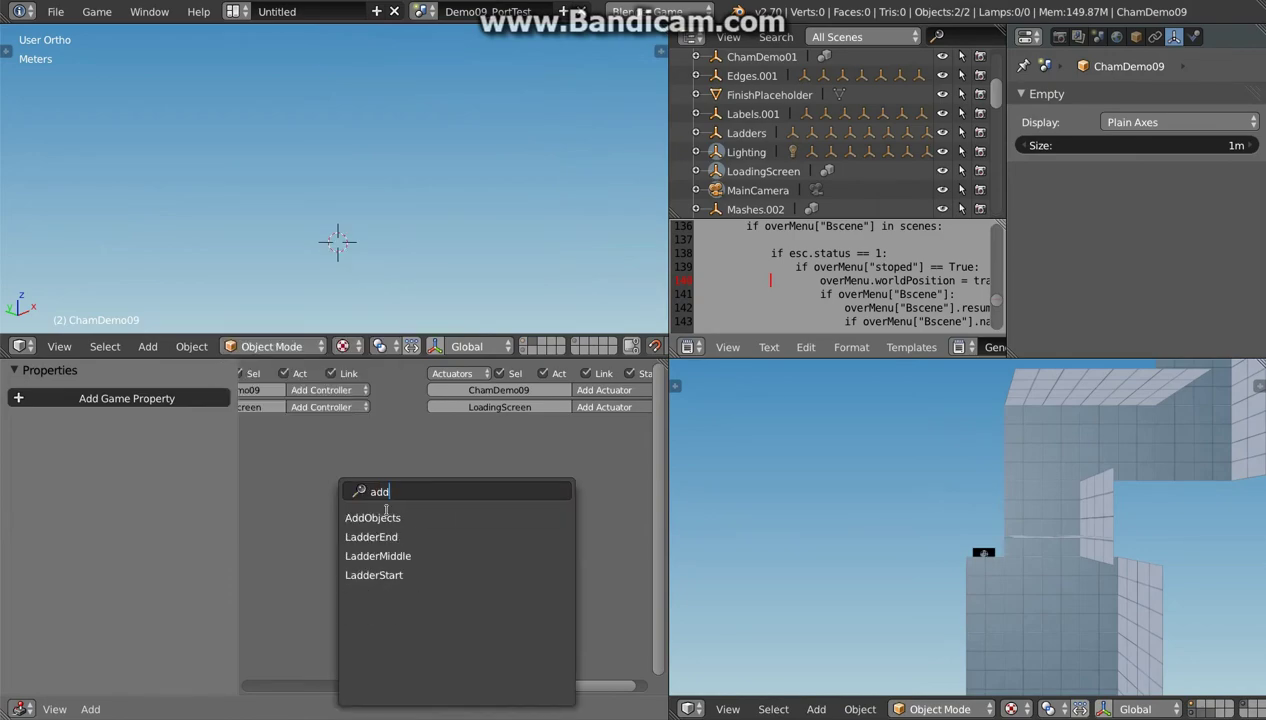
{"action": "left_click", "coordinate": [386, 517]}
Step: Check the AddObjects.002 instance in Demo01_FirstStep, then return to Demo09_PortTest for another group instance
{"action": "key", "text": "shift+a"}
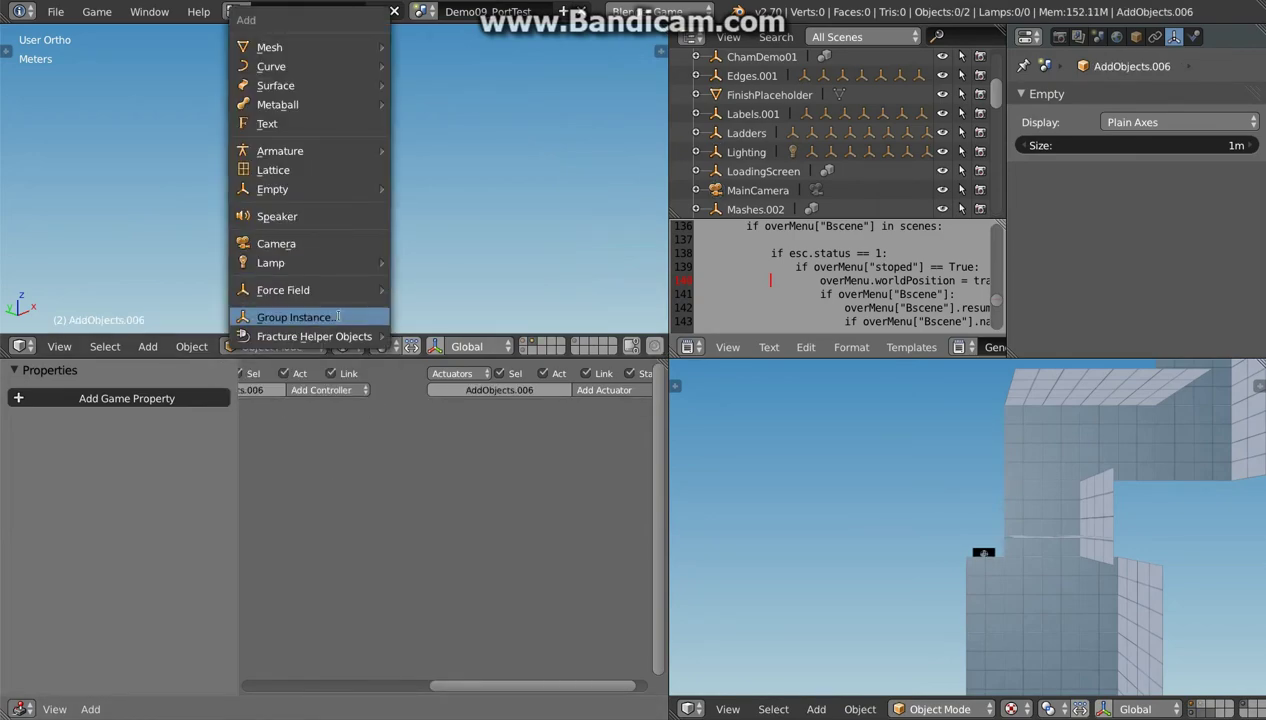
{"action": "left_click", "coordinate": [338, 316]}
{"action": "type", "text": "ef"}
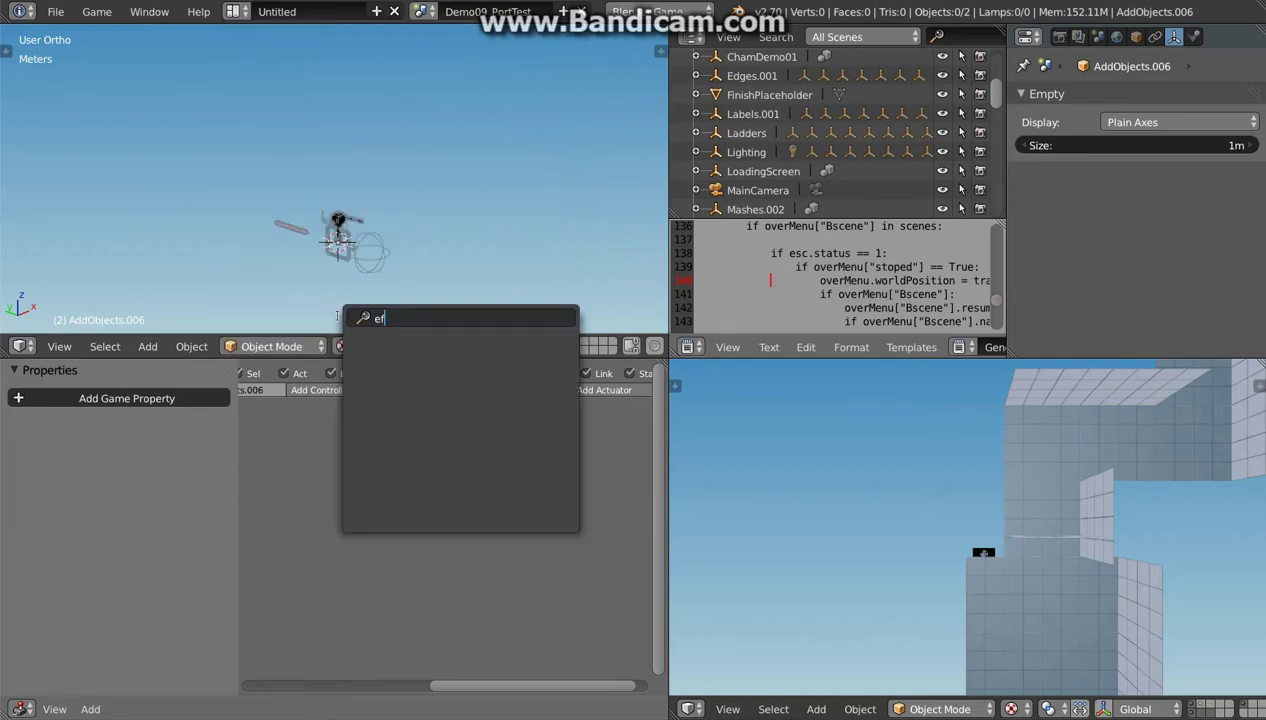
{"action": "type", "text": "e"}
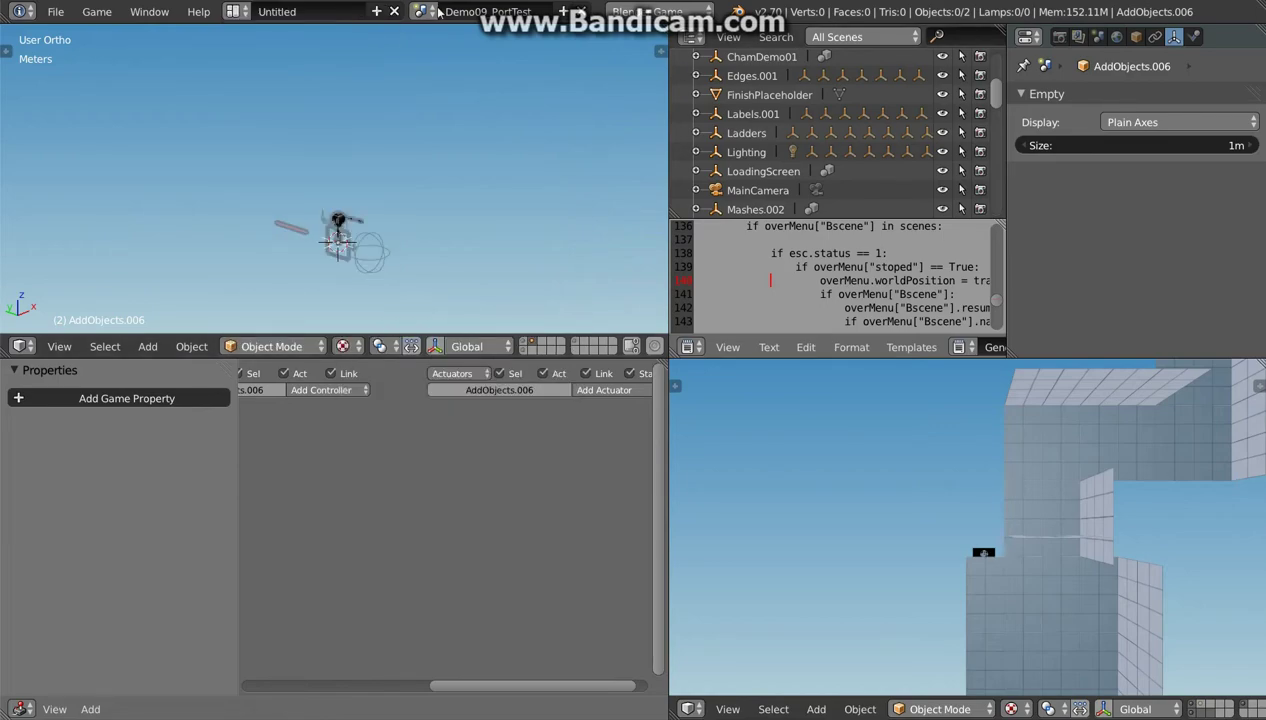
{"action": "left_click", "coordinate": [488, 11]}
{"action": "left_click", "coordinate": [480, 38]}
{"action": "right_click", "coordinate": [363, 245]}
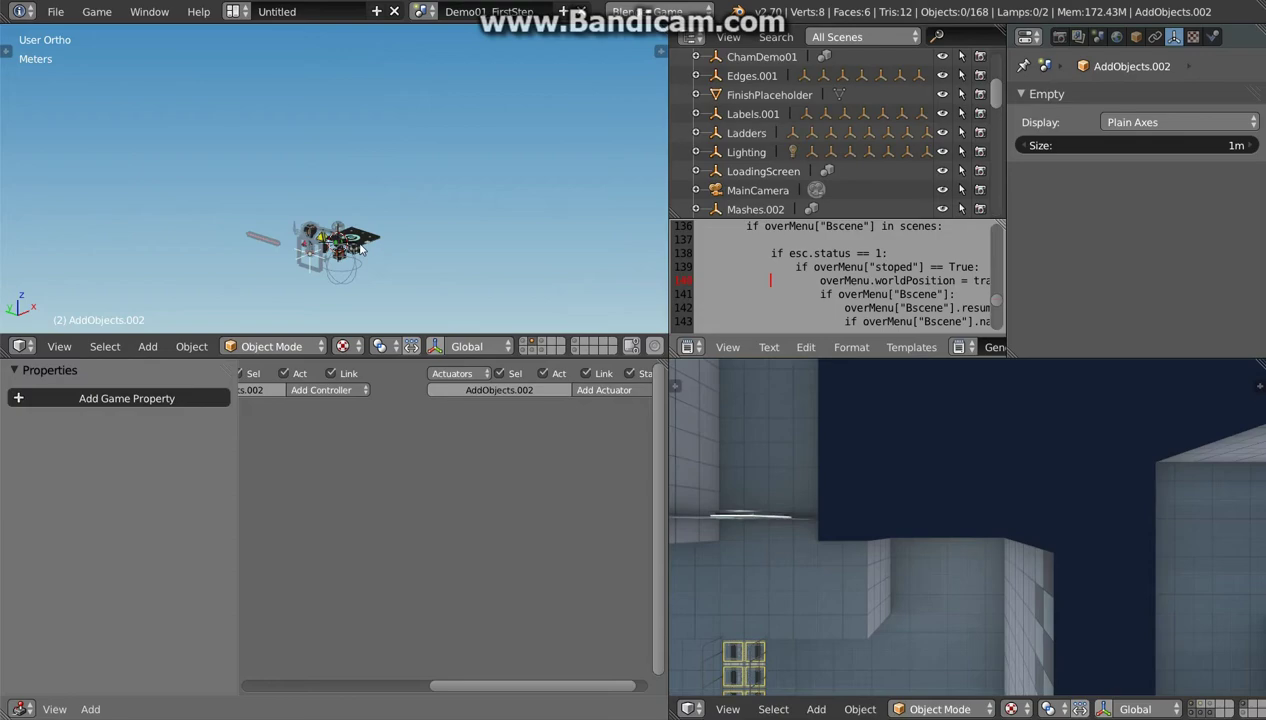
{"action": "left_click", "coordinate": [488, 11]}
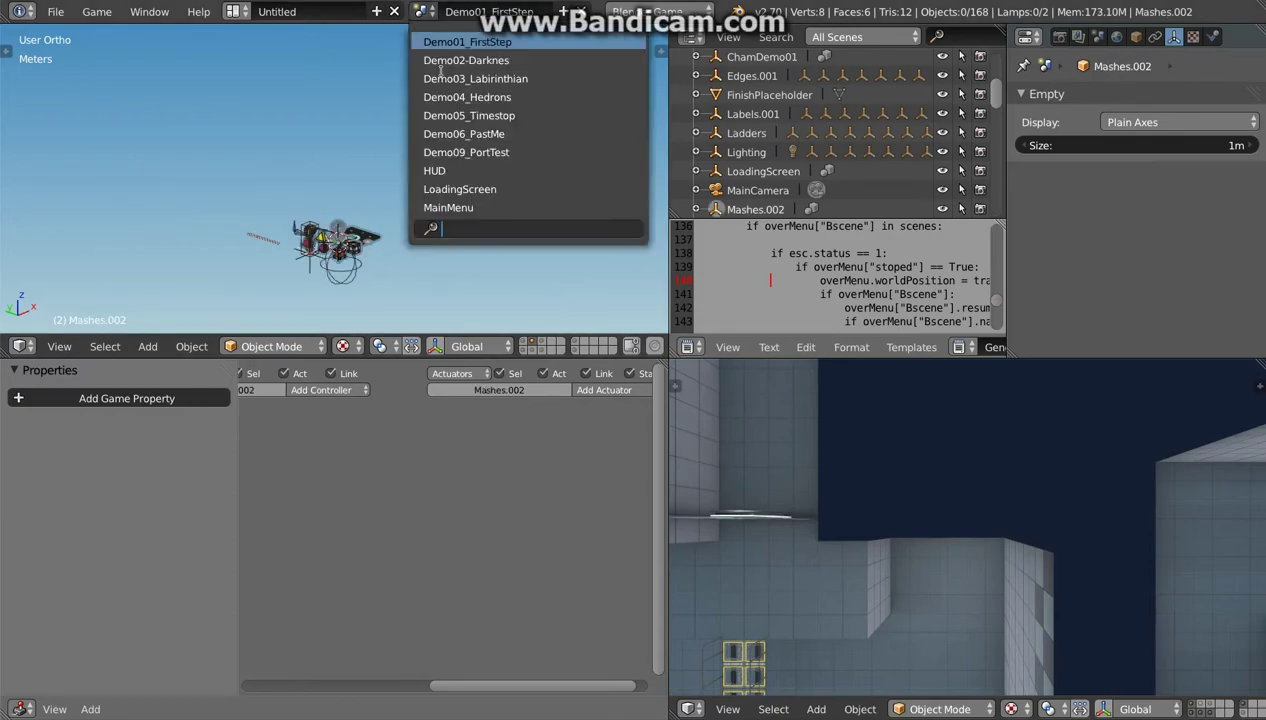
{"action": "left_click", "coordinate": [480, 150]}
{"action": "key", "text": "shift+a"}
{"action": "left_click", "coordinate": [376, 317]}
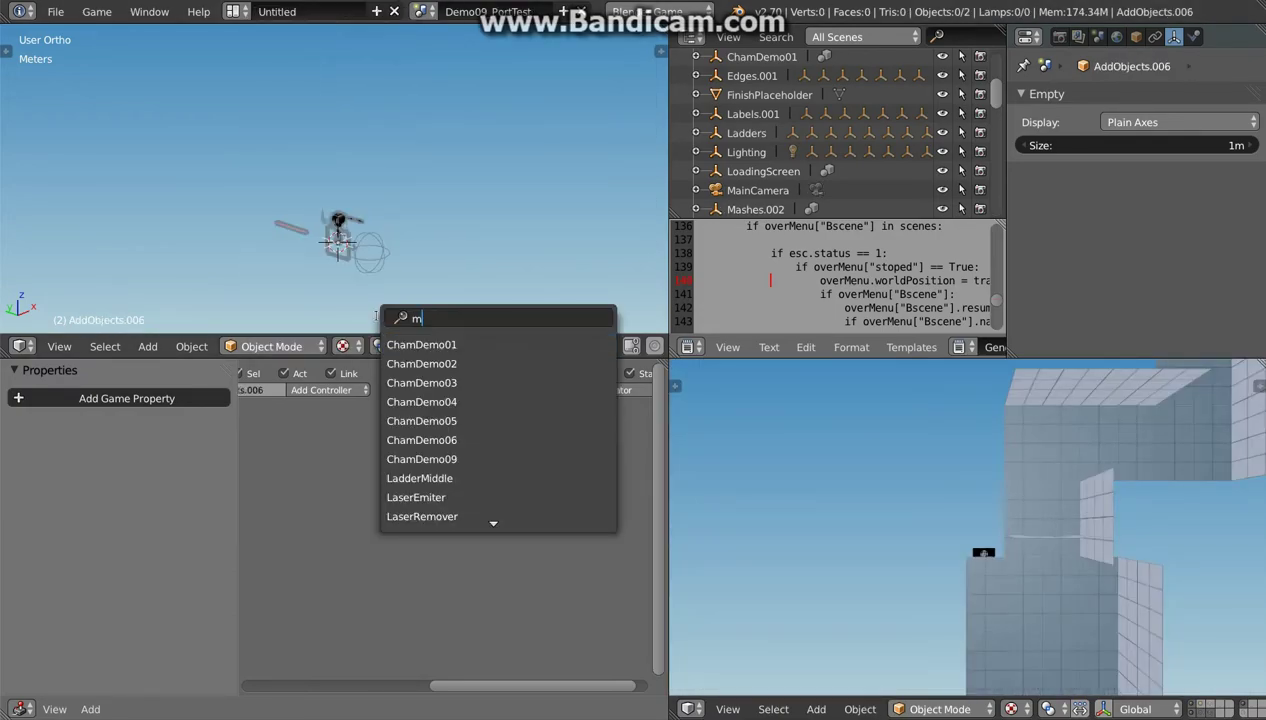
Step: Add a Mashes group instance, then a StinDead instance, which is undone
{"action": "type", "text": "ma"}
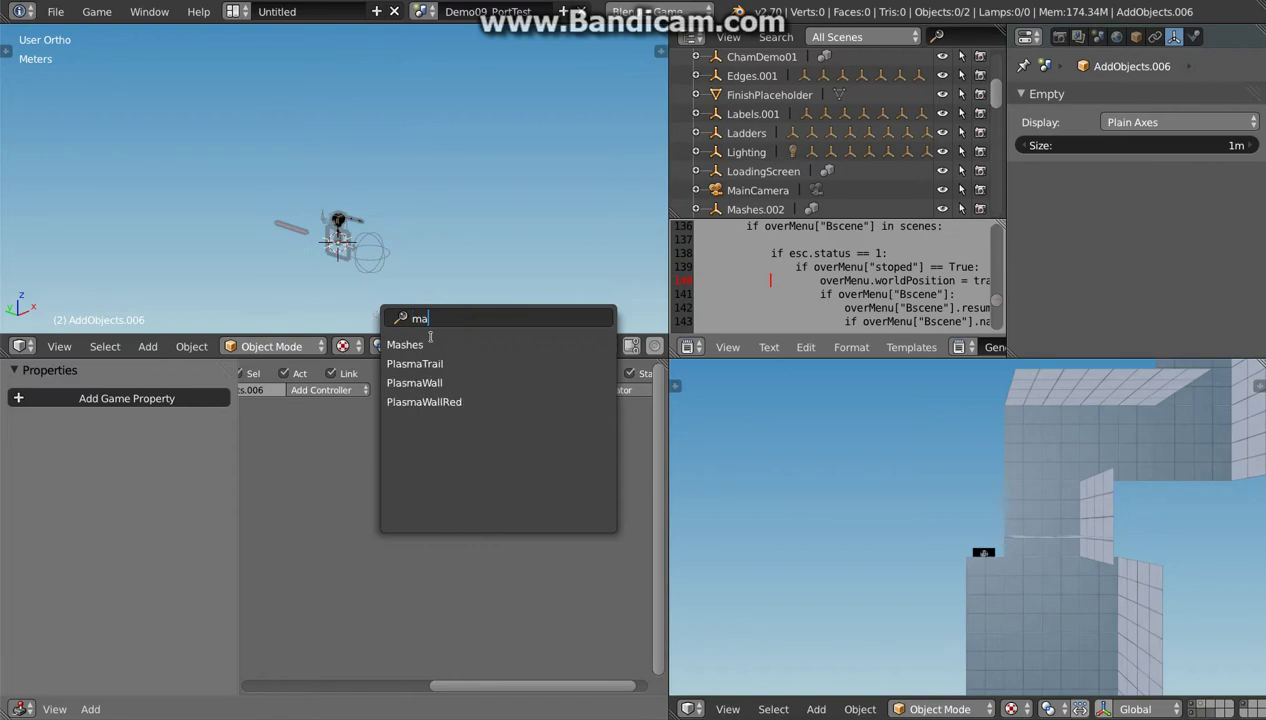
{"action": "left_click", "coordinate": [430, 341]}
{"action": "key", "text": "KP_Decimal"}
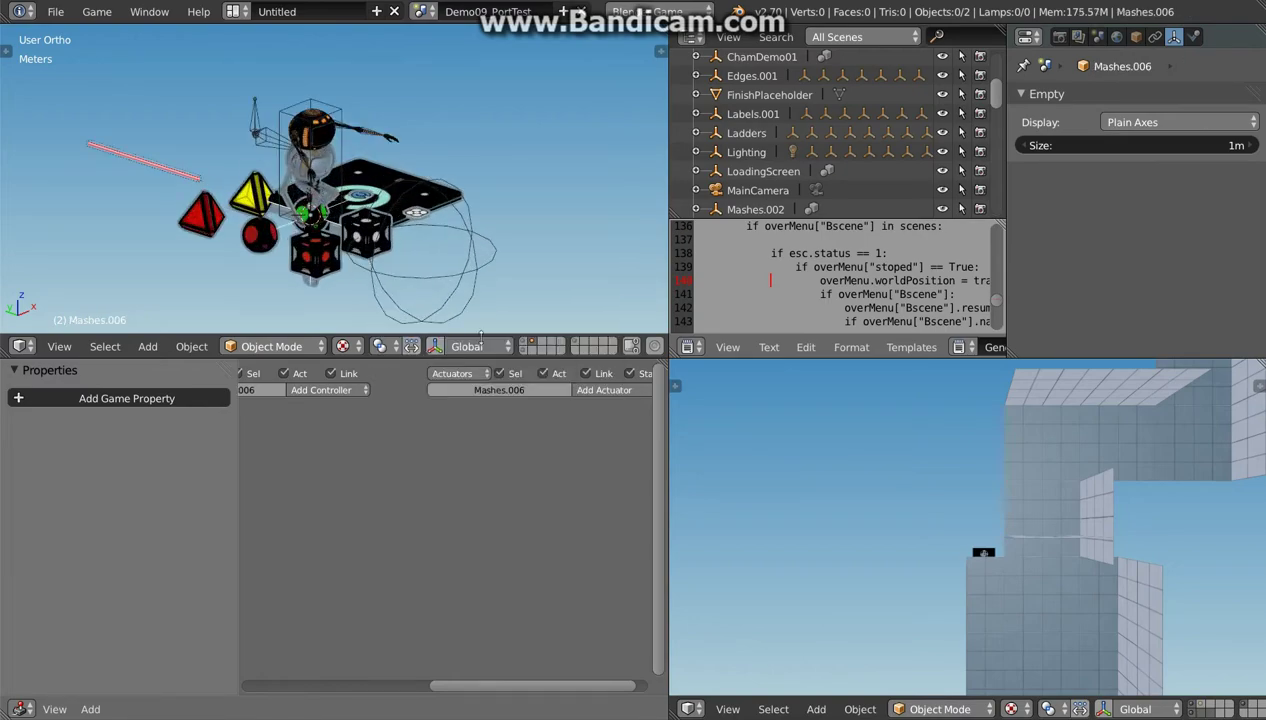
{"action": "key", "text": "shift+a"}
{"action": "left_click", "coordinate": [392, 316]}
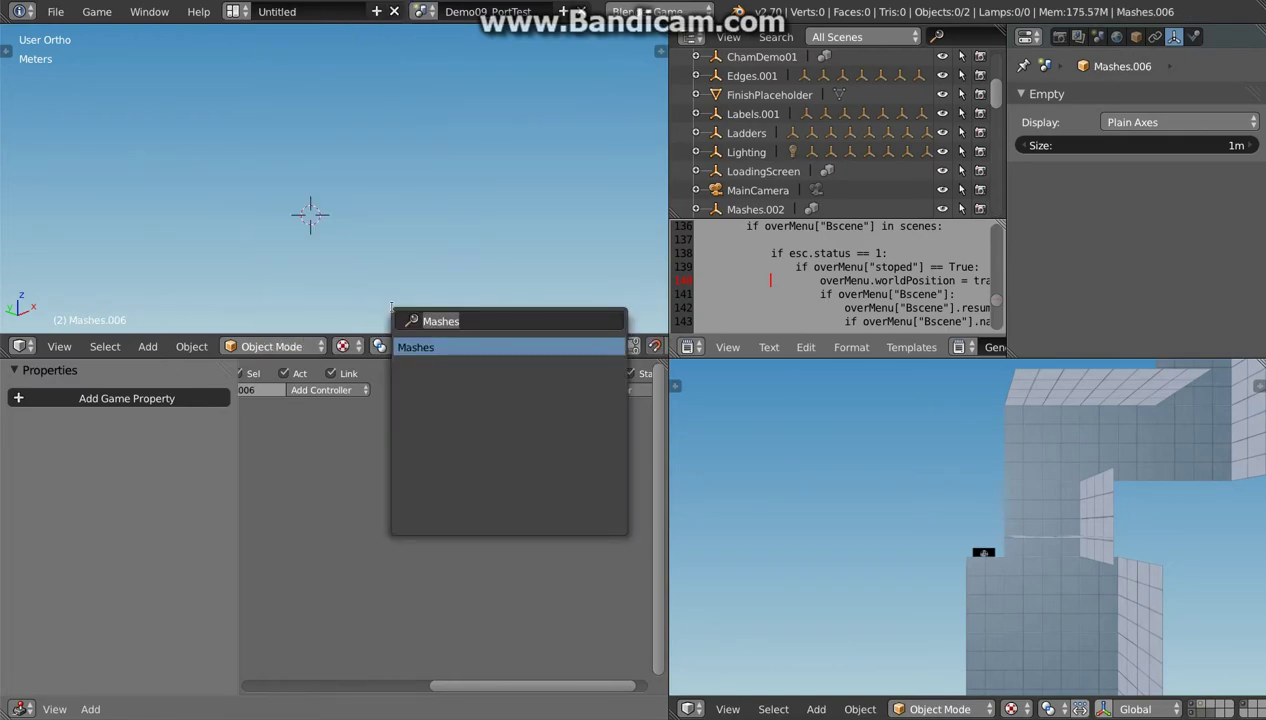
{"action": "type", "text": "stin"}
{"action": "left_click", "coordinate": [469, 369]}
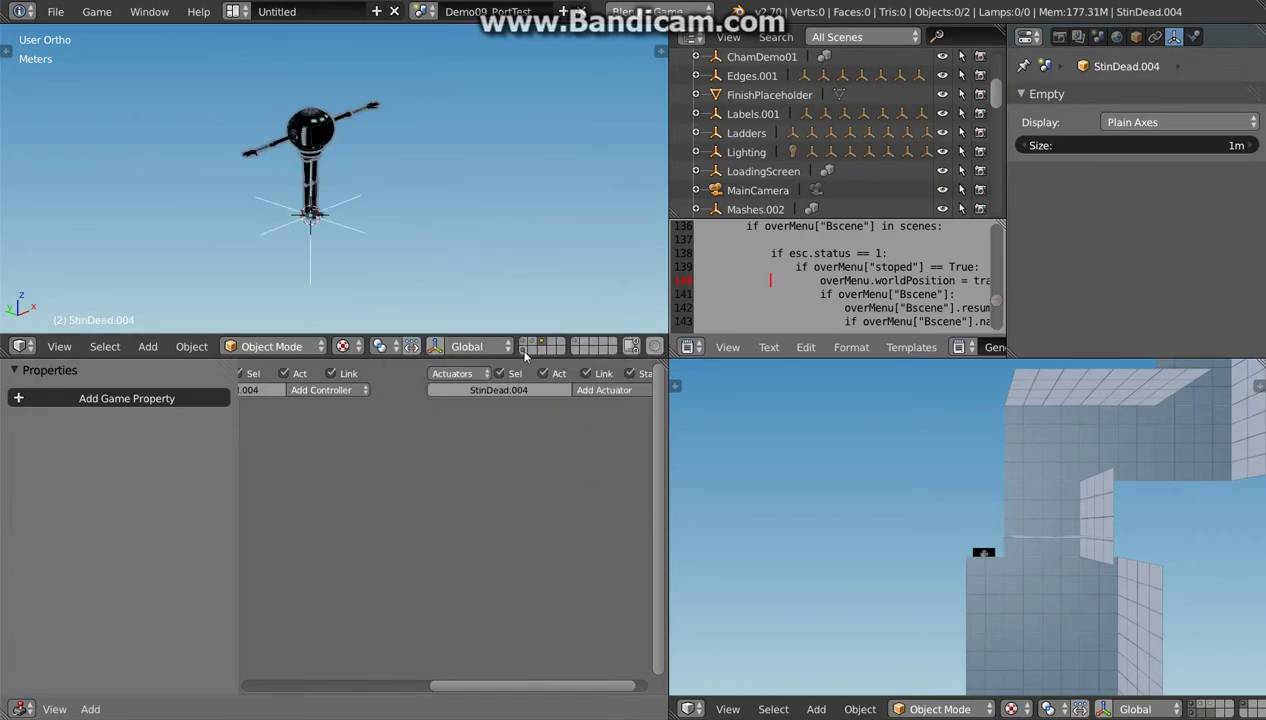
{"action": "key", "text": "ctrl+z"}
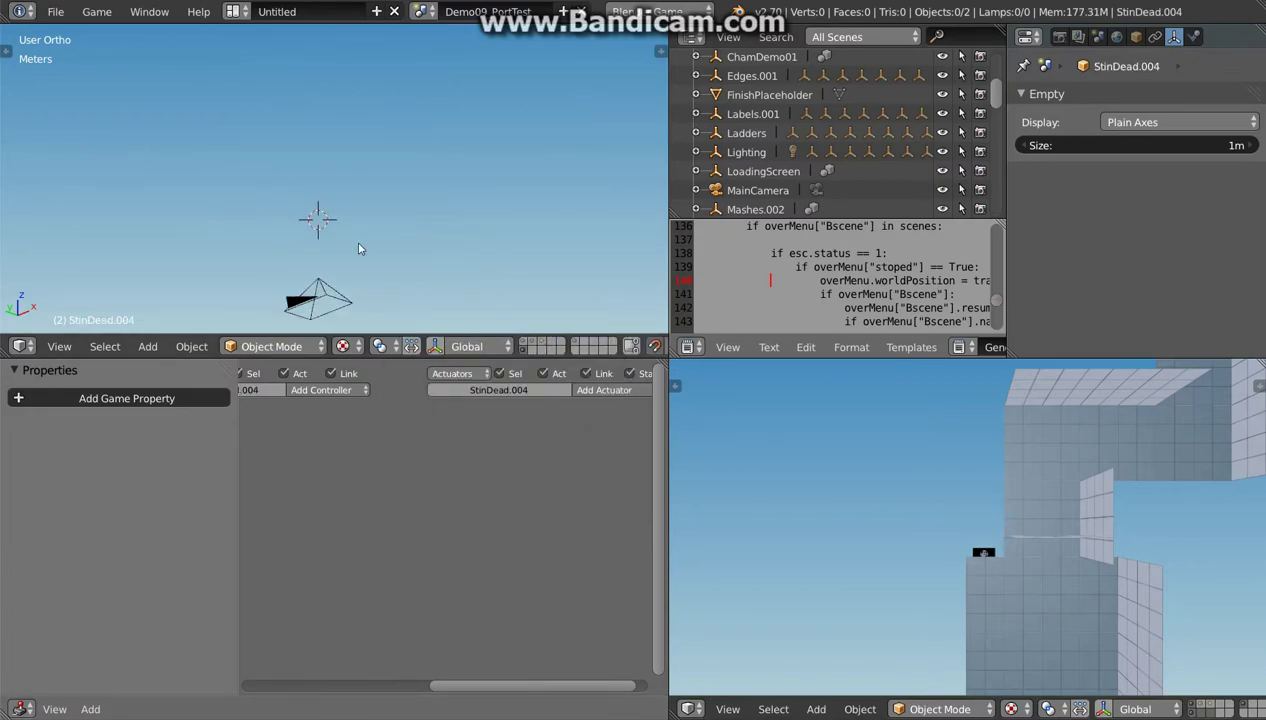
Step: Show the StinDead and lit level layers, add a Stingy instance and move it to another layer
{"action": "key", "text": "shift+a"}
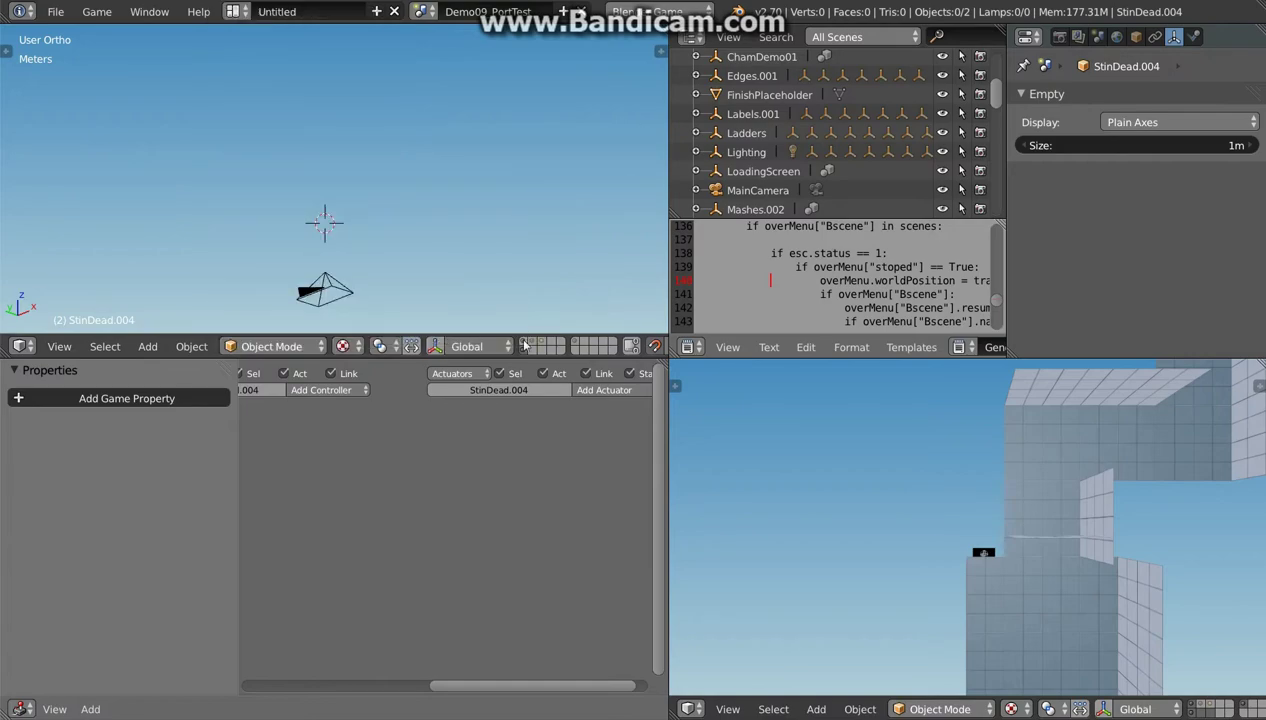
{"action": "left_click", "coordinate": [524, 344]}
{"action": "left_click", "coordinate": [577, 350], "text": "shift"}
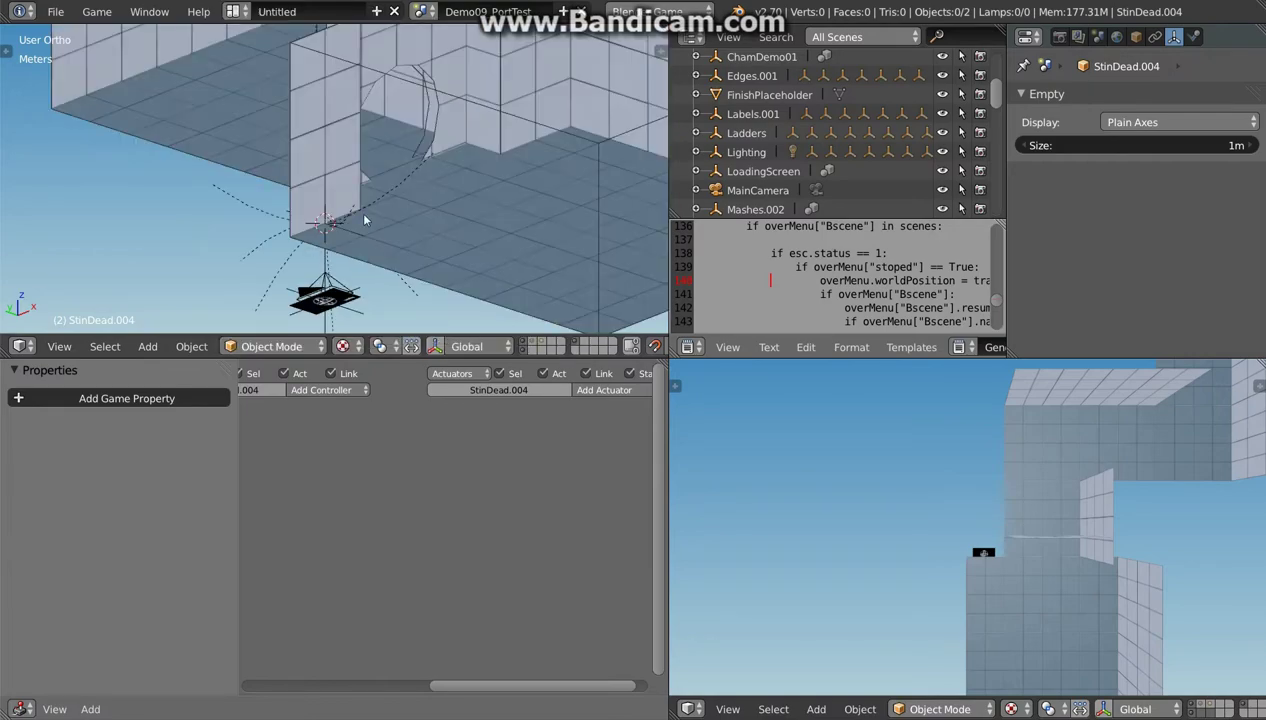
{"action": "key", "text": "shift+a"}
{"action": "left_click", "coordinate": [362, 313]}
{"action": "type", "text": "sti"}
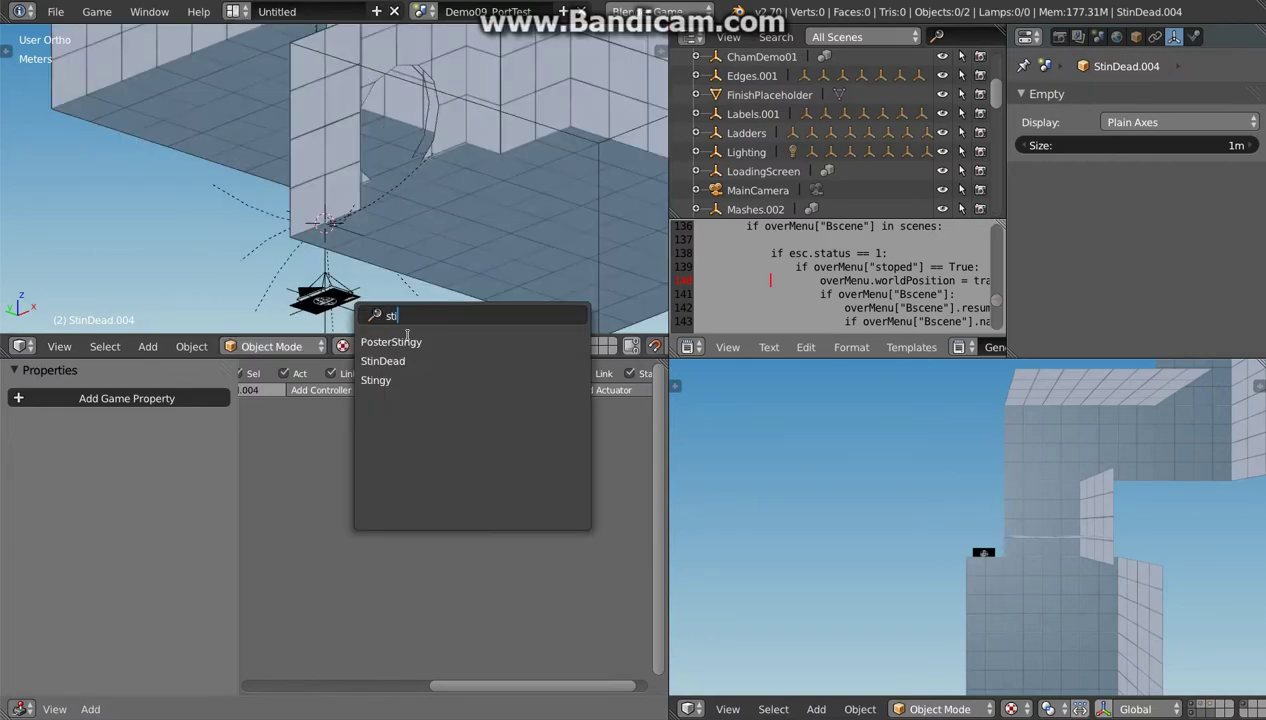
{"action": "left_click", "coordinate": [410, 380]}
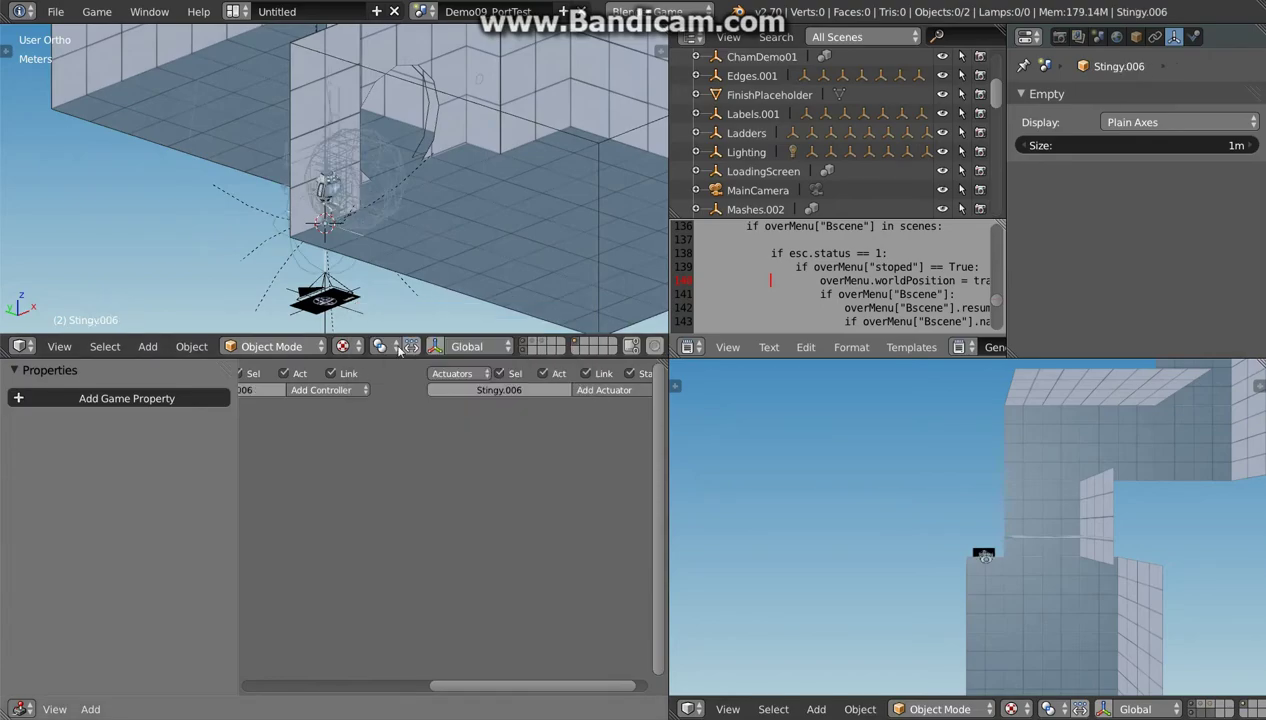
{"action": "mouse_move", "coordinate": [410, 250]}
{"action": "middle_mouse_down"}
{"action": "mouse_move", "coordinate": [467, 225]}
{"action": "mouse_move", "coordinate": [422, 229]}
{"action": "mouse_move", "coordinate": [440, 232]}
{"action": "middle_mouse_up"}
{"action": "key", "text": "m"}
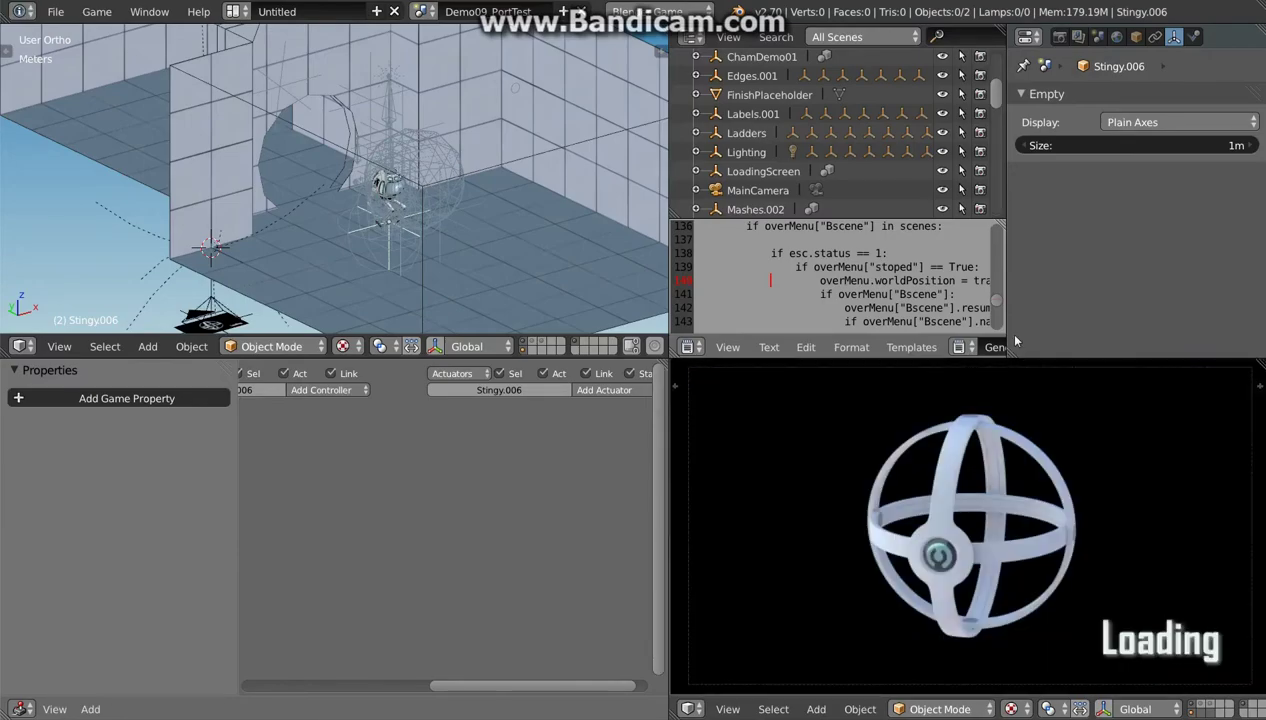
Step: Review the Render properties: 1280×720 player resolution, GLSL shading and 24 fps
{"action": "left_click", "coordinate": [1059, 36]}
{"action": "scroll", "coordinate": [1092, 211], "scroll_direction": "down", "scroll_amount": 5}
{"action": "scroll", "coordinate": [1098, 278], "scroll_direction": "down", "scroll_amount": 3}
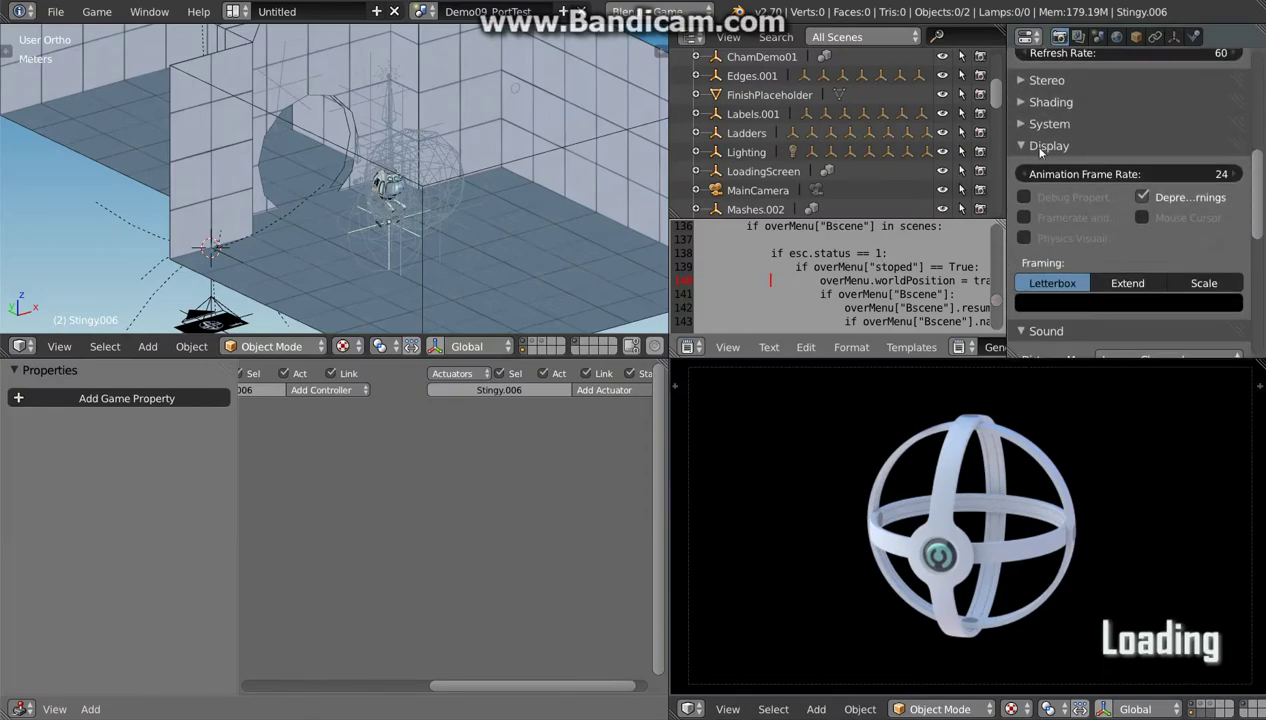
{"action": "scroll", "coordinate": [1030, 214], "scroll_direction": "down", "scroll_amount": 1}
{"action": "scroll", "coordinate": [1030, 214], "scroll_direction": "down", "scroll_amount": 3}
{"action": "scroll", "coordinate": [1025, 180], "scroll_direction": "up", "scroll_amount": 4}
{"action": "scroll", "coordinate": [1021, 140], "scroll_direction": "up", "scroll_amount": 1}
{"action": "left_click", "coordinate": [1021, 130]}
{"action": "mouse_move", "coordinate": [451, 243]}
{"action": "middle_mouse_down"}
{"action": "mouse_move", "coordinate": [457, 233]}
{"action": "mouse_move", "coordinate": [446, 239]}
{"action": "middle_mouse_up"}
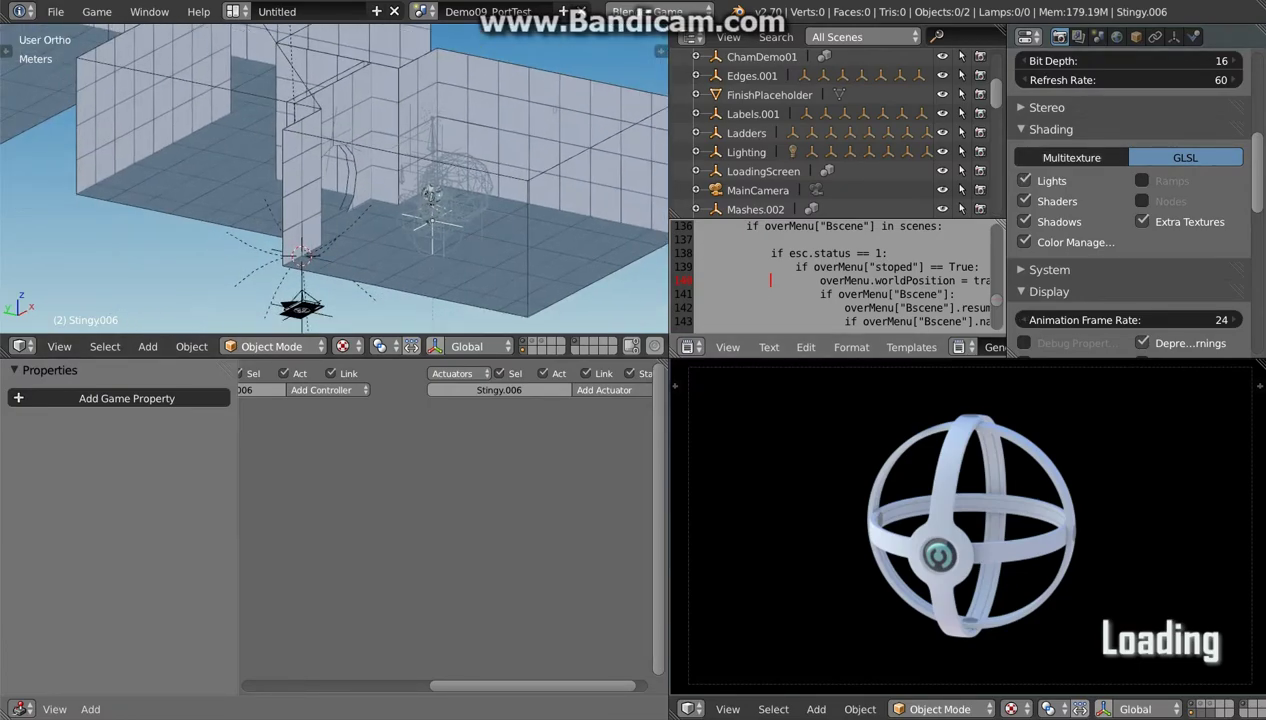
{"action": "middle_click_drag", "start_coordinate": [475, 230], "coordinate": [469, 247]}
Step: Add a Door group instance in top view and move it into place
{"action": "key", "text": "KP_7"}
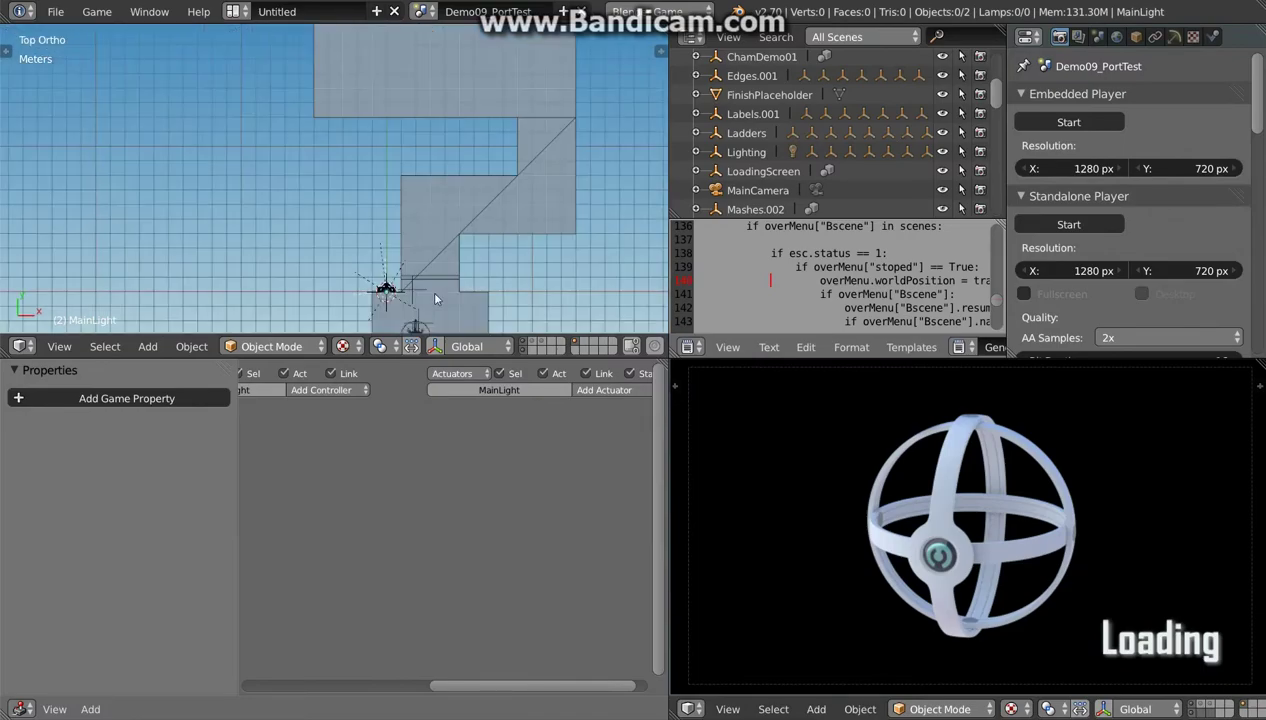
{"action": "scroll", "coordinate": [429, 289], "scroll_direction": "up", "scroll_amount": 2}
{"action": "key", "text": "shift+a"}
{"action": "left_click", "coordinate": [319, 312]}
{"action": "type", "text": "do"}
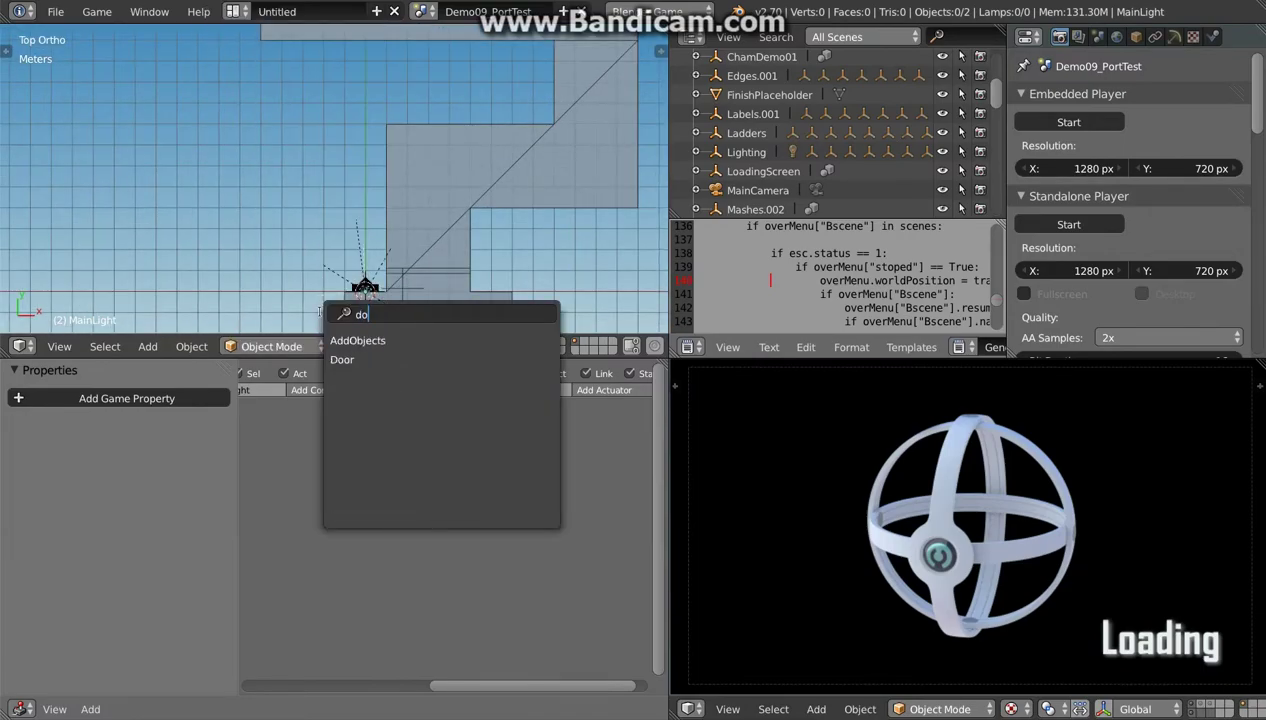
{"action": "type", "text": "or"}
{"action": "left_click", "coordinate": [359, 340]}
{"action": "key", "text": "g"}
{"action": "left_click", "coordinate": [451, 271]}
{"action": "mouse_move", "coordinate": [451, 271]}
{"action": "middle_mouse_down"}
{"action": "mouse_move", "coordinate": [491, 216]}
{"action": "mouse_move", "coordinate": [503, 275]}
{"action": "middle_mouse_up"}
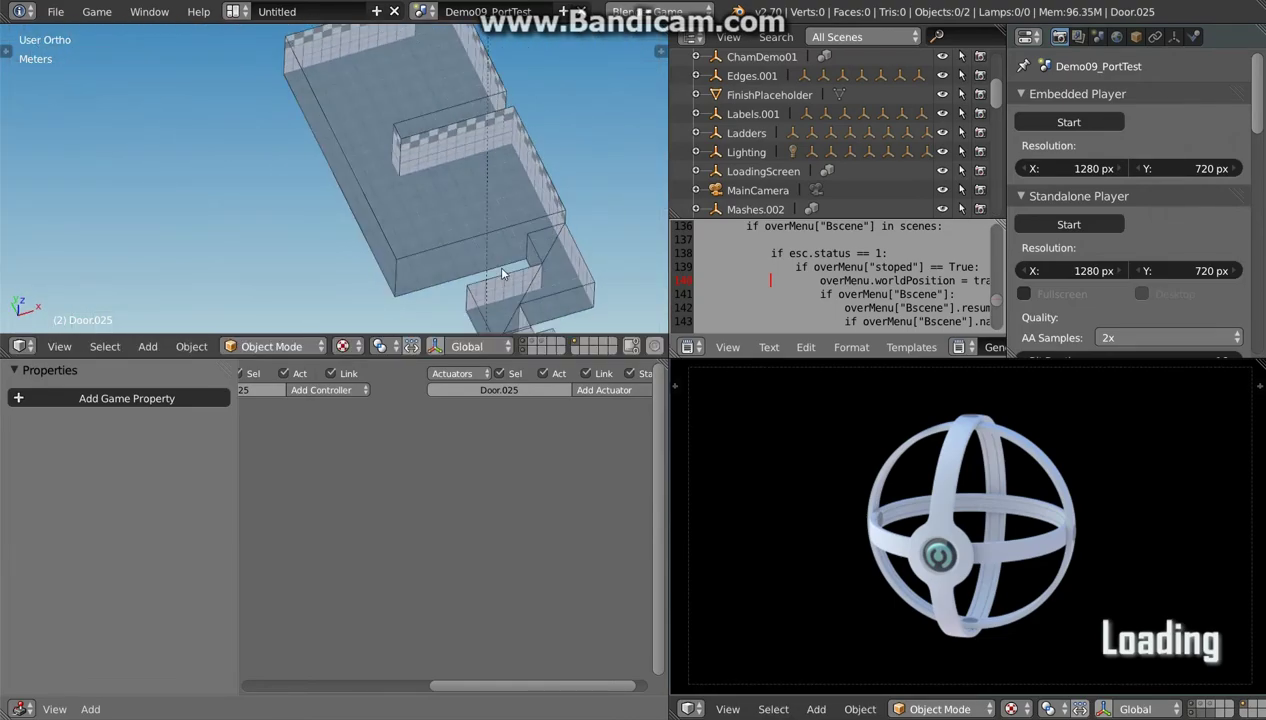
{"action": "key", "text": "KP_7"}
Step: Duplicate the door and move the copy along the corridor
{"action": "key", "text": "shift+d"}
{"action": "left_click", "coordinate": [418, 300]}
{"action": "scroll", "coordinate": [410, 268], "scroll_direction": "up", "scroll_amount": 2}
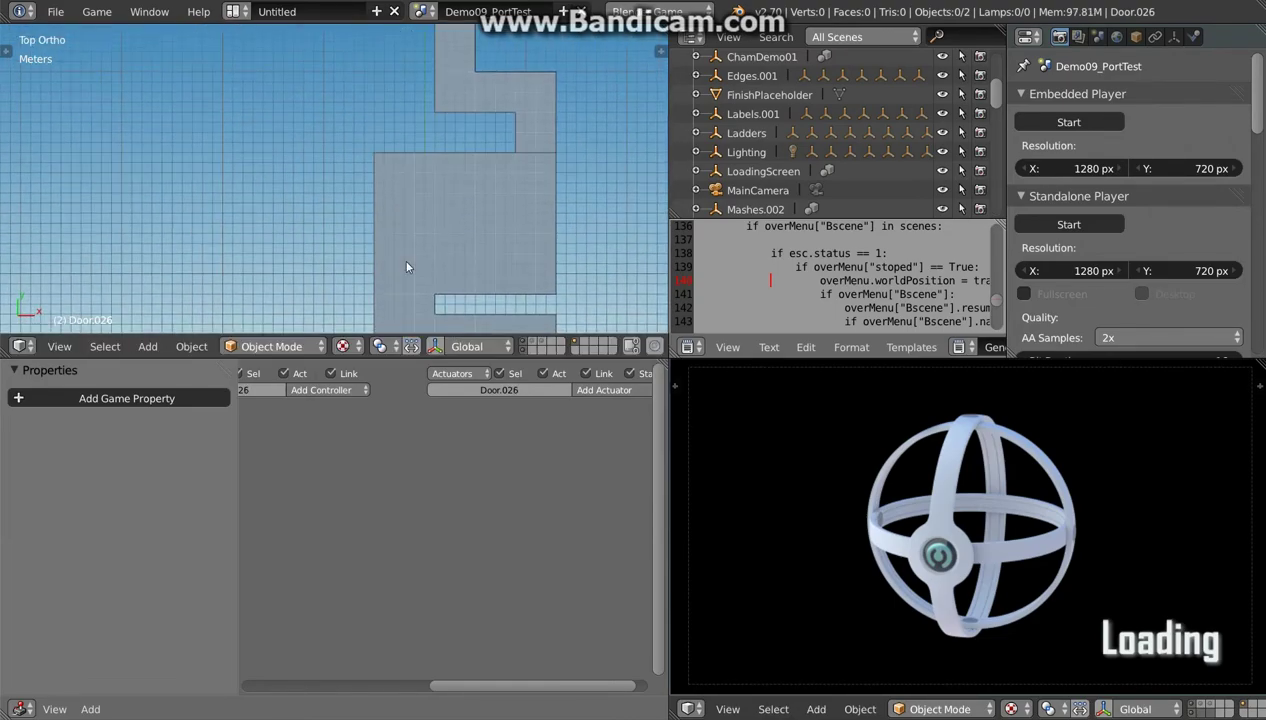
{"action": "key", "text": "g"}
{"action": "left_click", "coordinate": [455, 125]}
{"action": "scroll", "coordinate": [480, 130], "scroll_direction": "down", "scroll_amount": 3}
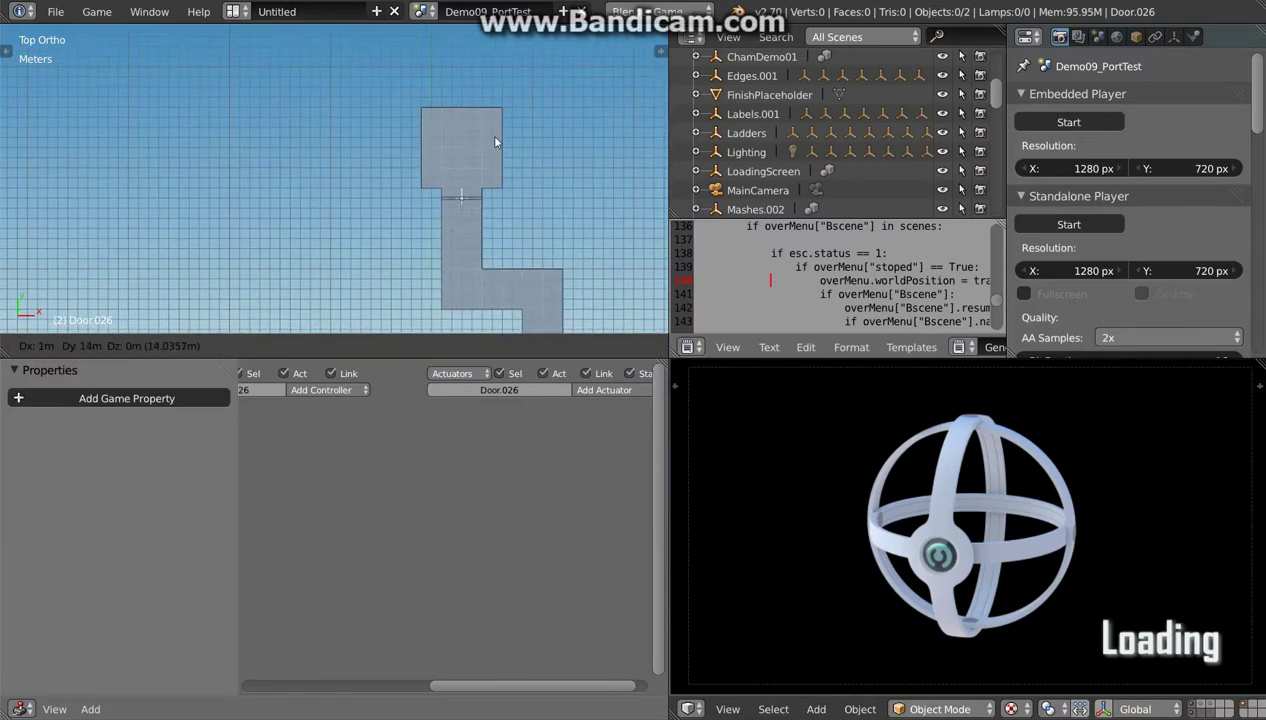
{"action": "middle_click_drag", "start_coordinate": [489, 134], "coordinate": [519, 170]}
{"action": "scroll", "coordinate": [519, 170], "scroll_direction": "up", "scroll_amount": 2}
{"action": "middle_click_drag", "start_coordinate": [530, 266], "coordinate": [520, 191]}
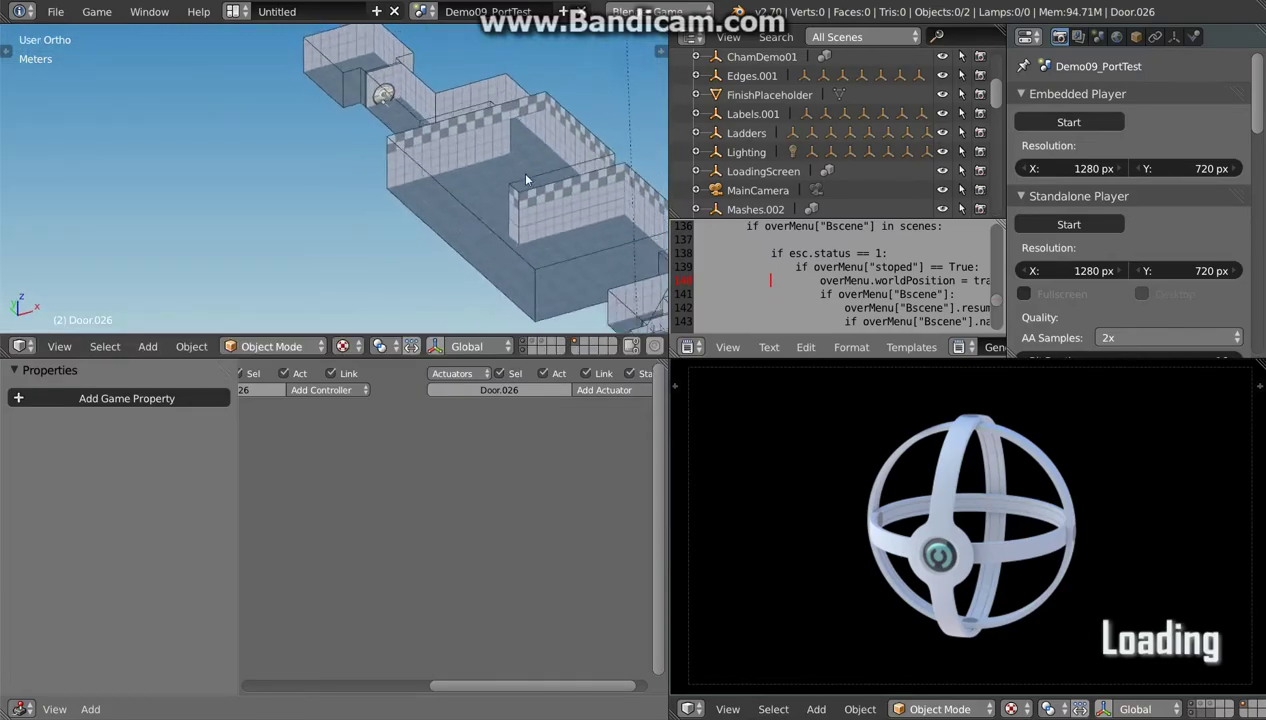
{"action": "scroll", "coordinate": [403, 188], "scroll_direction": "up", "scroll_amount": 2}
{"action": "middle_click_drag", "start_coordinate": [403, 188], "coordinate": [345, 155], "text": "shift"}
{"action": "scroll", "coordinate": [424, 240], "scroll_direction": "up", "scroll_amount": 2}
{"action": "middle_click_drag", "start_coordinate": [424, 240], "coordinate": [436, 247]}
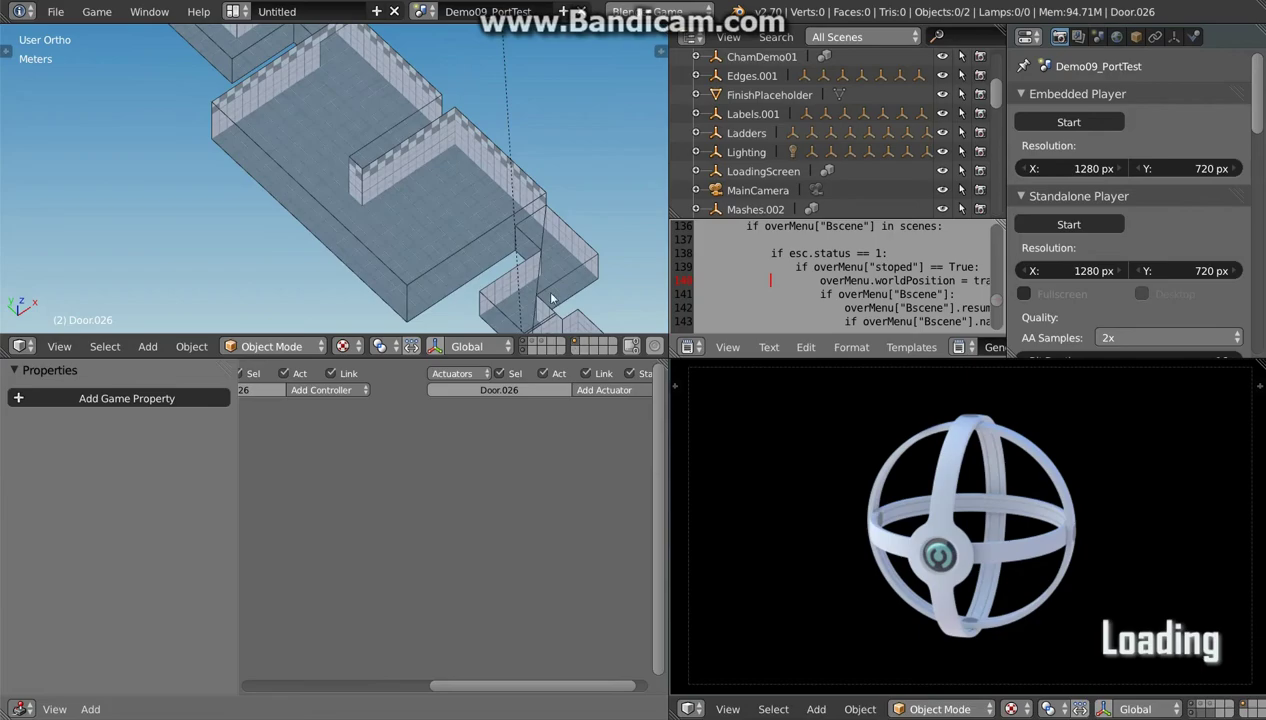
{"action": "scroll", "coordinate": [436, 247], "scroll_direction": "up", "scroll_amount": 2}
{"action": "scroll", "coordinate": [436, 247], "scroll_direction": "up", "scroll_amount": 2}
Step: Add a Trigger_heroColl instance and move it 1m along Y beside the door
{"action": "key", "text": "shift+a"}
{"action": "left_click", "coordinate": [404, 312]}
{"action": "type", "text": "Door"}
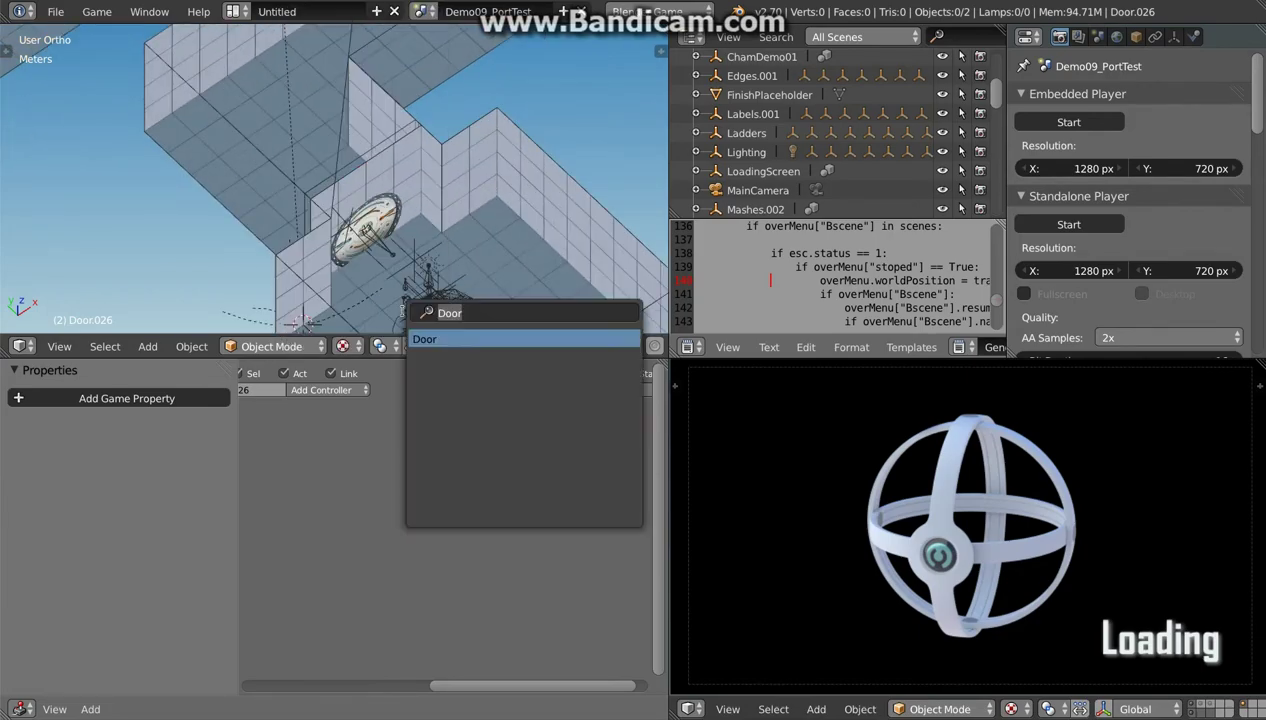
{"action": "type", "text": "trig"}
{"action": "left_click", "coordinate": [466, 334]}
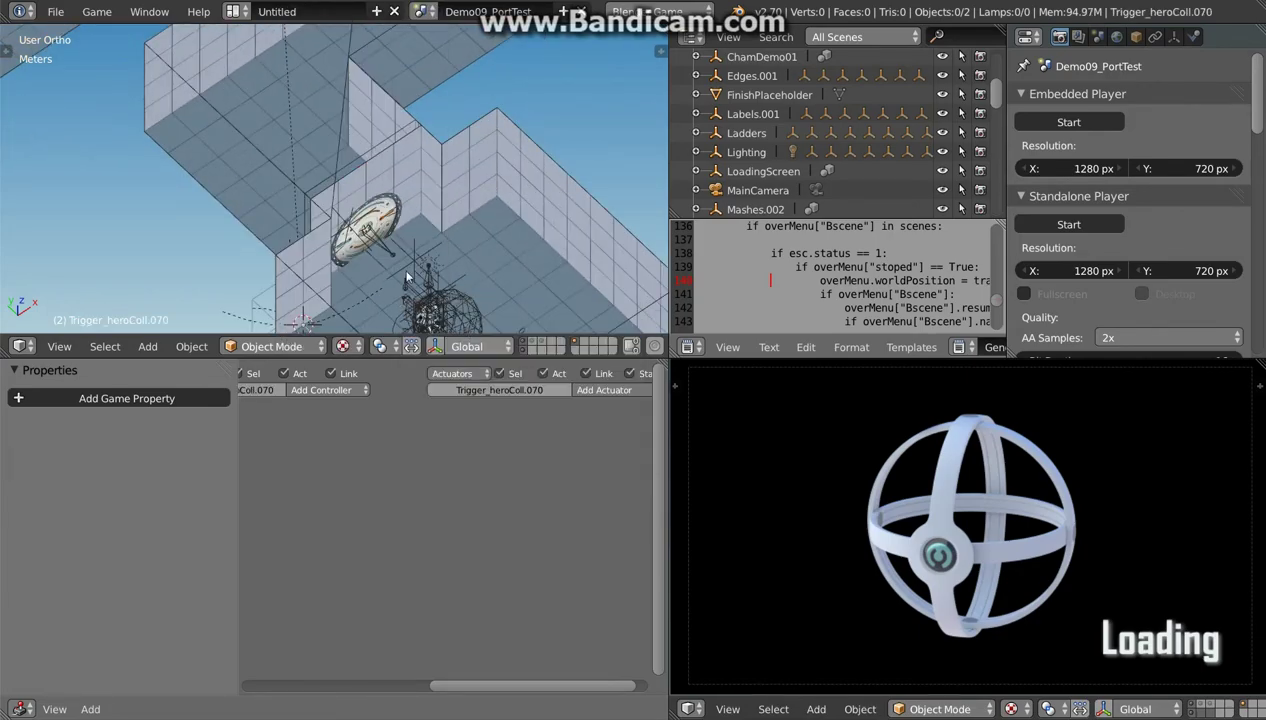
{"action": "key", "text": "g"}
{"action": "left_click", "coordinate": [483, 211]}
{"action": "mouse_move", "coordinate": [483, 211]}
{"action": "middle_mouse_down"}
{"action": "mouse_move", "coordinate": [455, 260]}
{"action": "mouse_move", "coordinate": [722, 414]}
{"action": "middle_mouse_up"}
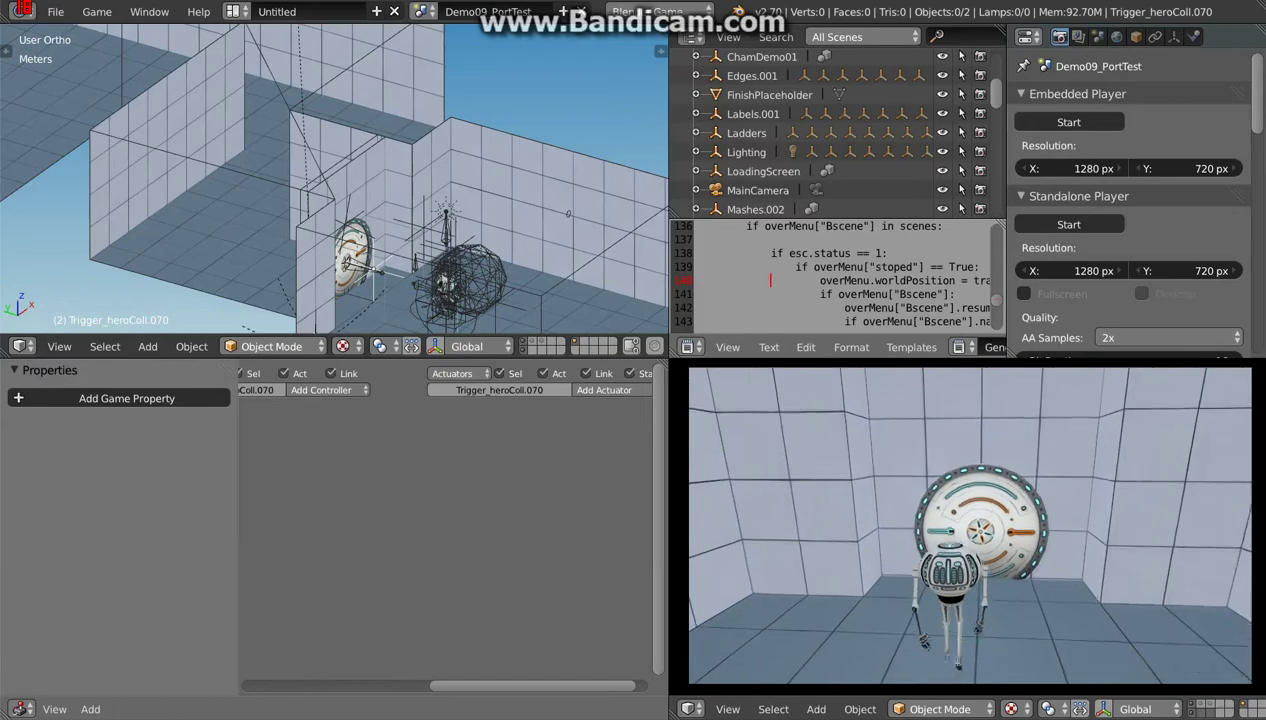
Step: Add ChamDemo09 to the selection and parent Trigger_heroColl.070 to it with Ctrl+P > Object
{"action": "scroll", "coordinate": [352, 243], "scroll_direction": "up", "scroll_amount": 2}
{"action": "right_click", "coordinate": [352, 243]}
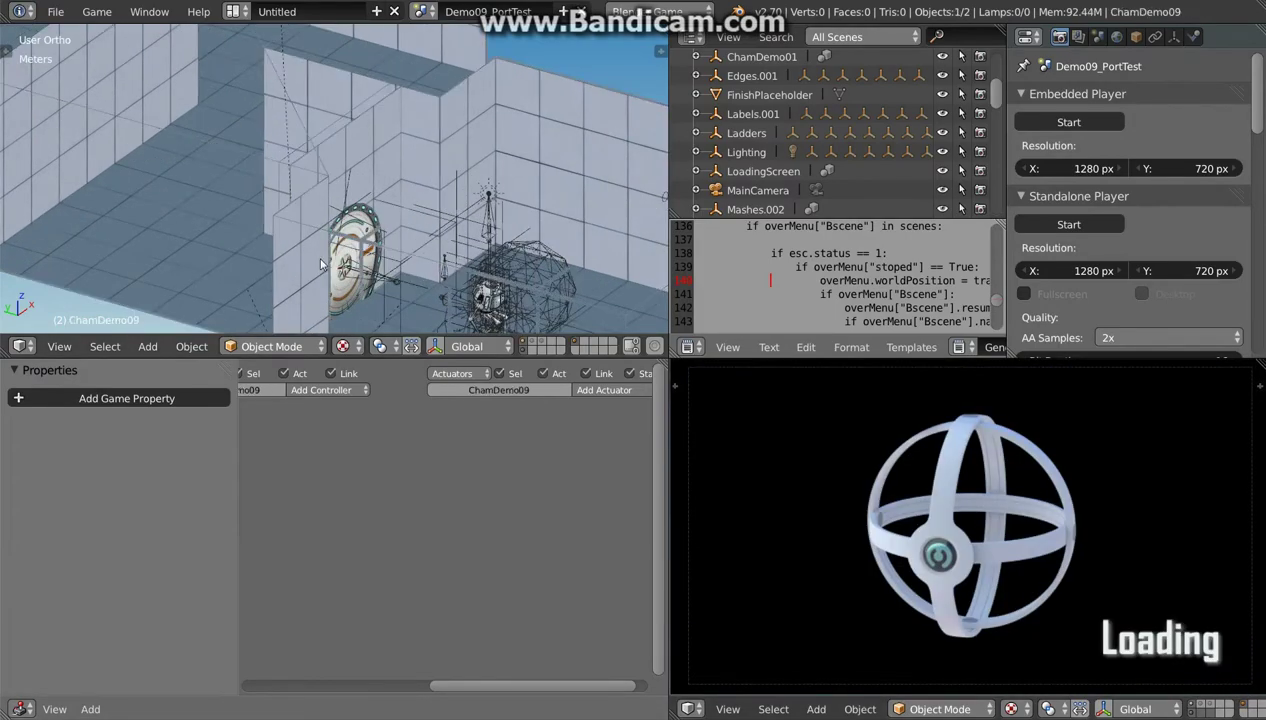
{"action": "middle_click_drag", "start_coordinate": [352, 243], "coordinate": [281, 273]}
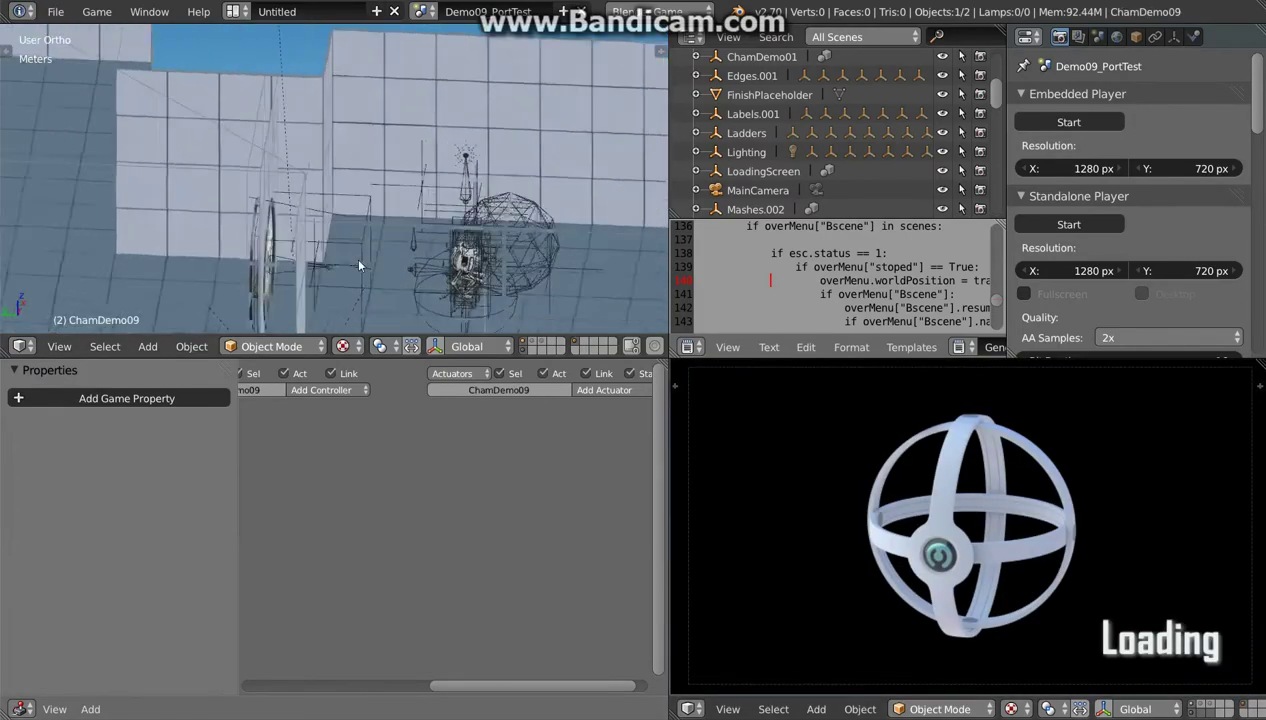
{"action": "key", "text": "ctrl+p"}
{"action": "left_click", "coordinate": [281, 248]}
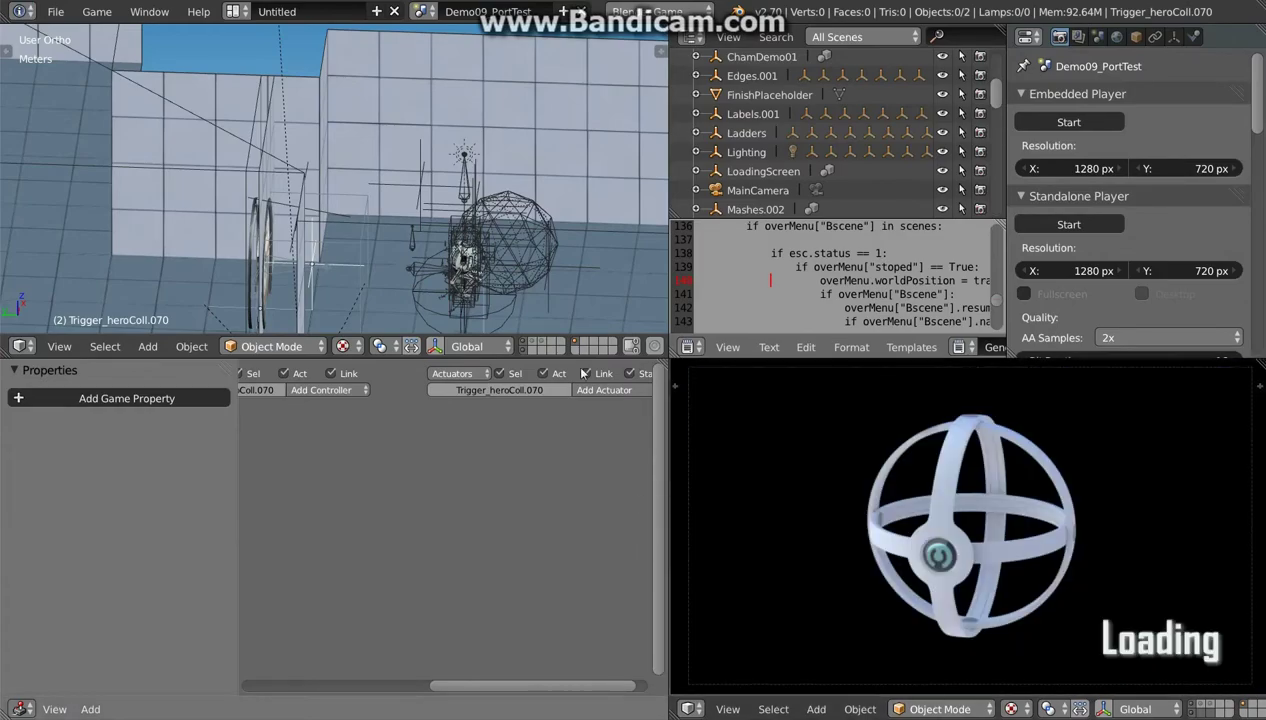
{"action": "middle_click_drag", "start_coordinate": [454, 235], "coordinate": [294, 213]}
{"action": "scroll", "coordinate": [269, 140], "scroll_direction": "up", "scroll_amount": 3}
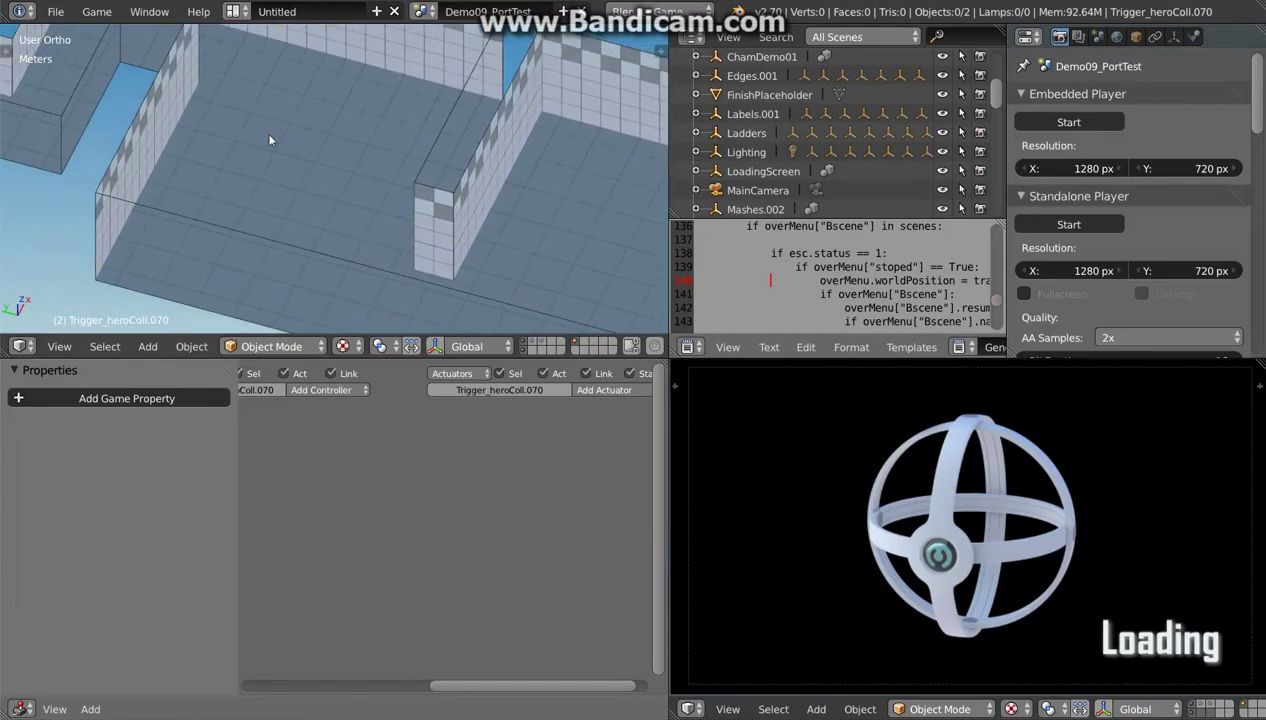
Step: Add a QButton instance, place it on the chamber floor and rotate it -90° about Z
{"action": "scroll", "coordinate": [269, 140], "scroll_direction": "down", "scroll_amount": 5}
{"action": "key", "text": "shift+a"}
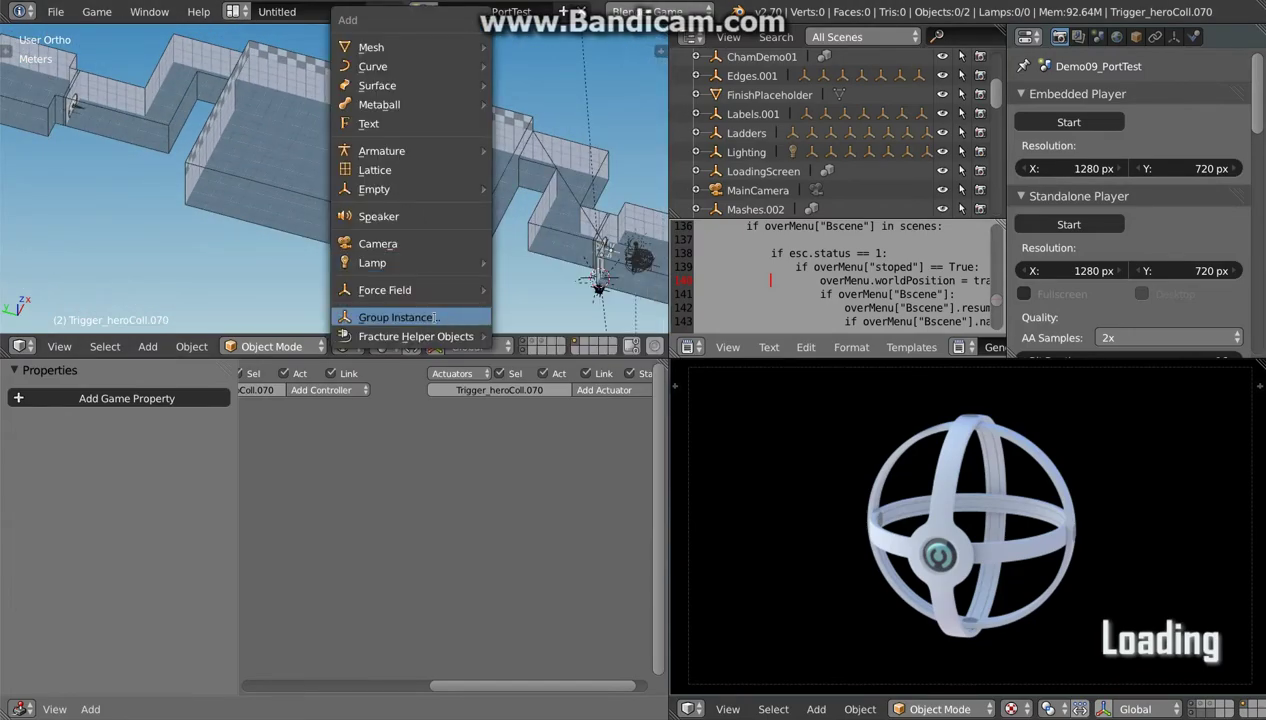
{"action": "left_click", "coordinate": [435, 317]}
{"action": "type", "text": "q"}
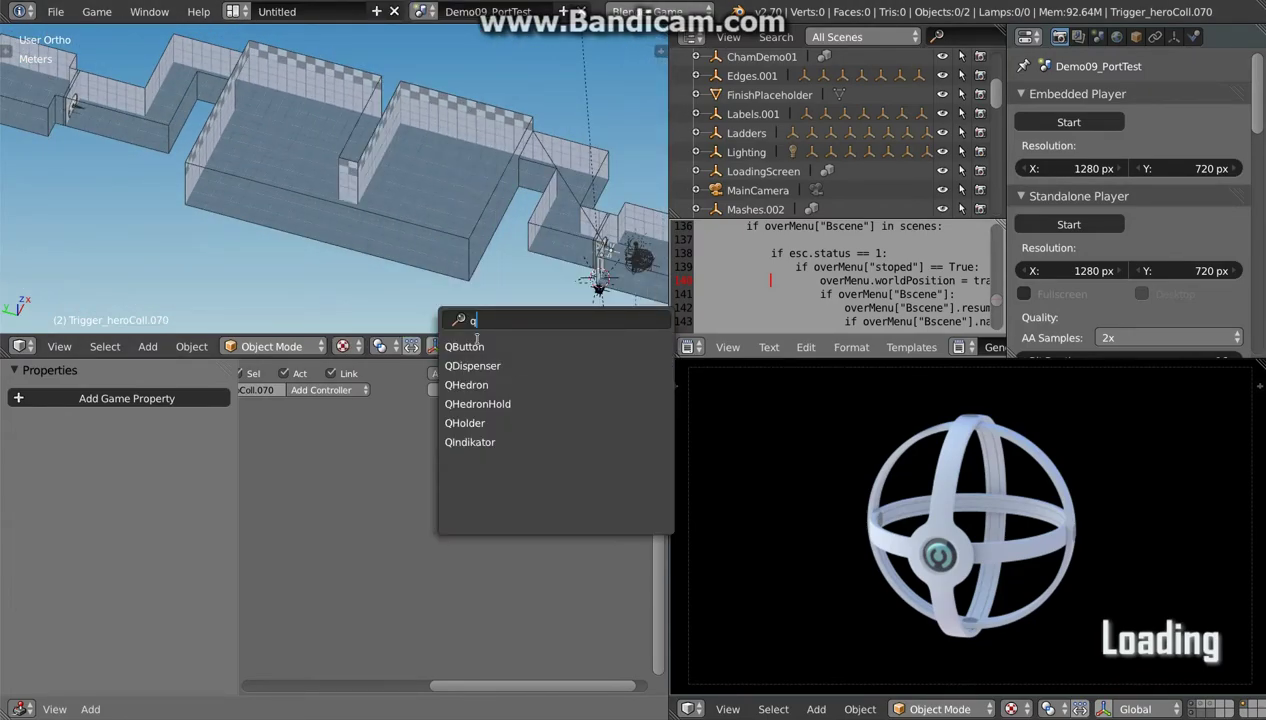
{"action": "left_click", "coordinate": [477, 340]}
{"action": "key", "text": "KP_7"}
{"action": "key", "text": "g"}
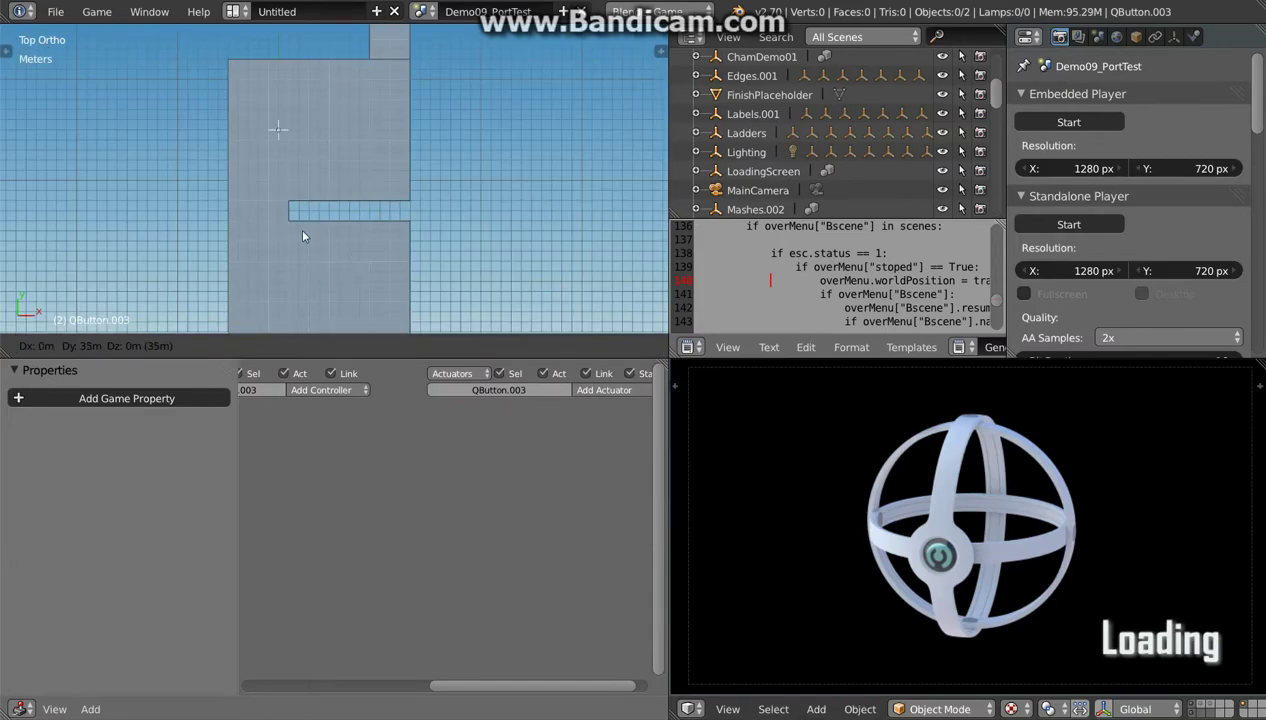
{"action": "left_click", "coordinate": [386, 262]}
{"action": "middle_click_drag", "start_coordinate": [386, 262], "coordinate": [353, 258]}
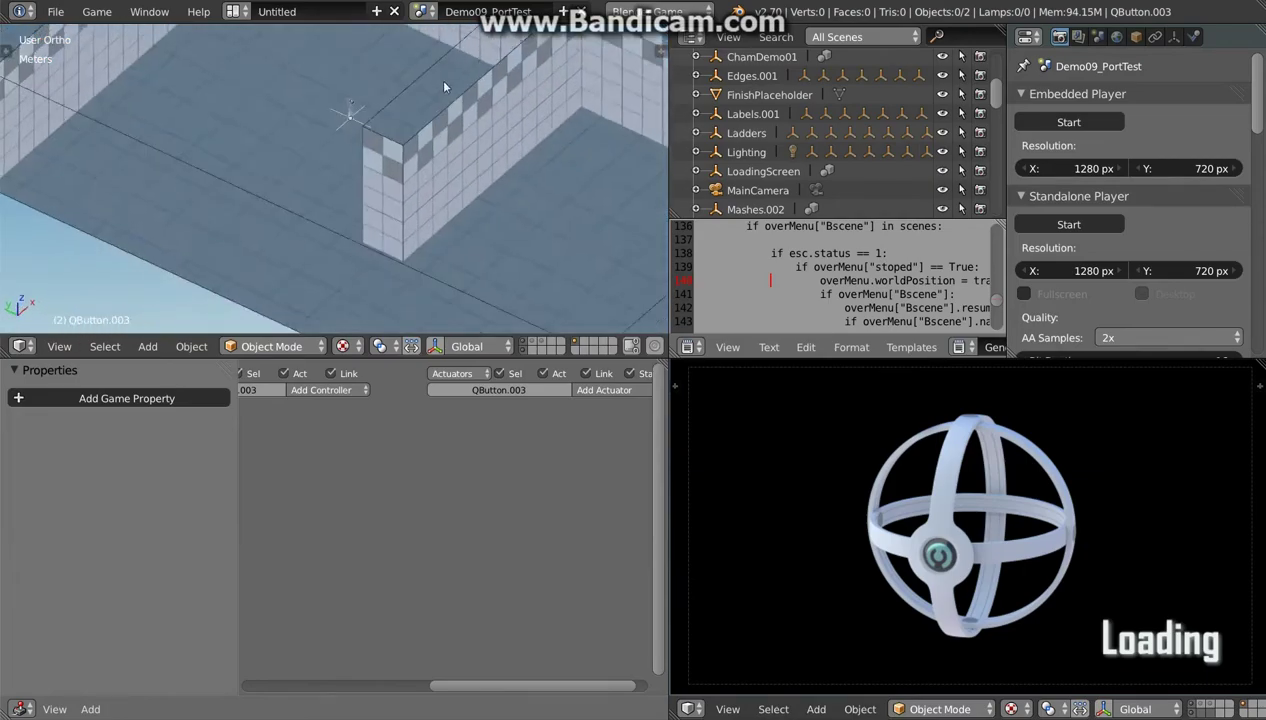
{"action": "scroll", "coordinate": [490, 247], "scroll_direction": "up", "scroll_amount": 3}
{"action": "key", "text": "r"}
{"action": "key", "text": "z"}
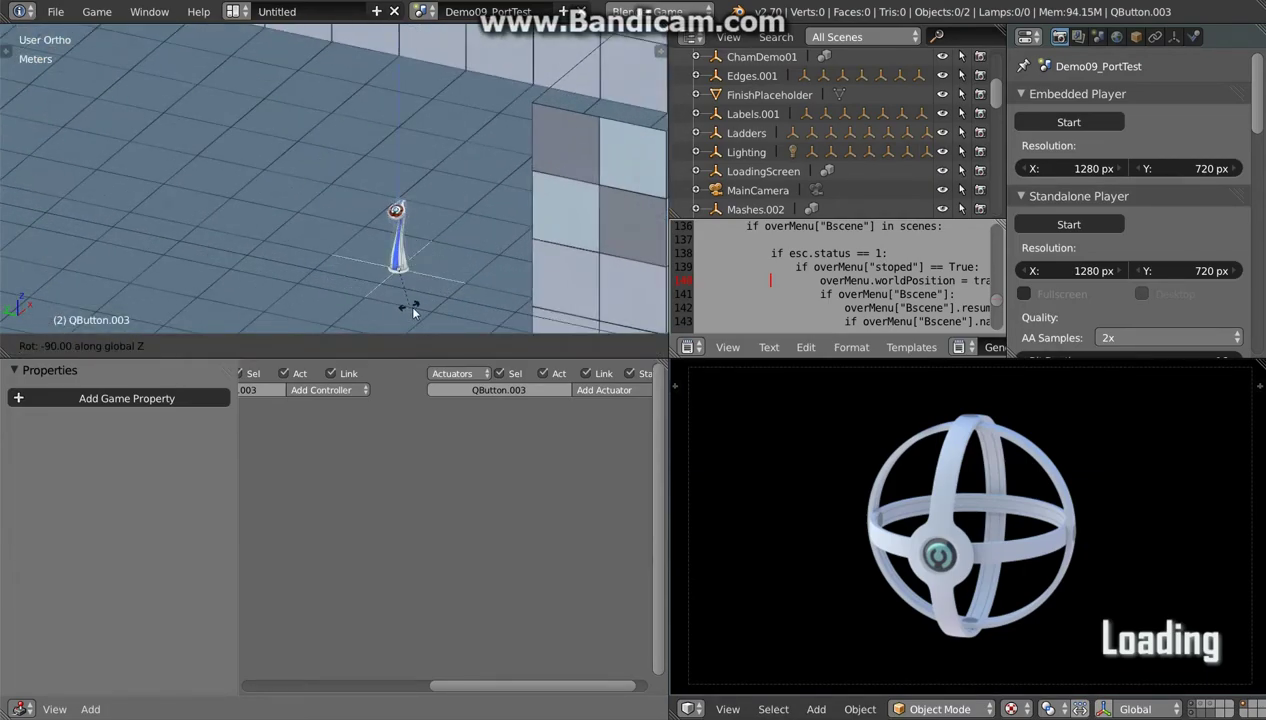
{"action": "left_click", "coordinate": [410, 312]}
{"action": "scroll", "coordinate": [410, 312], "scroll_direction": "down", "scroll_amount": 3}
{"action": "middle_click_drag", "start_coordinate": [410, 312], "coordinate": [408, 255]}
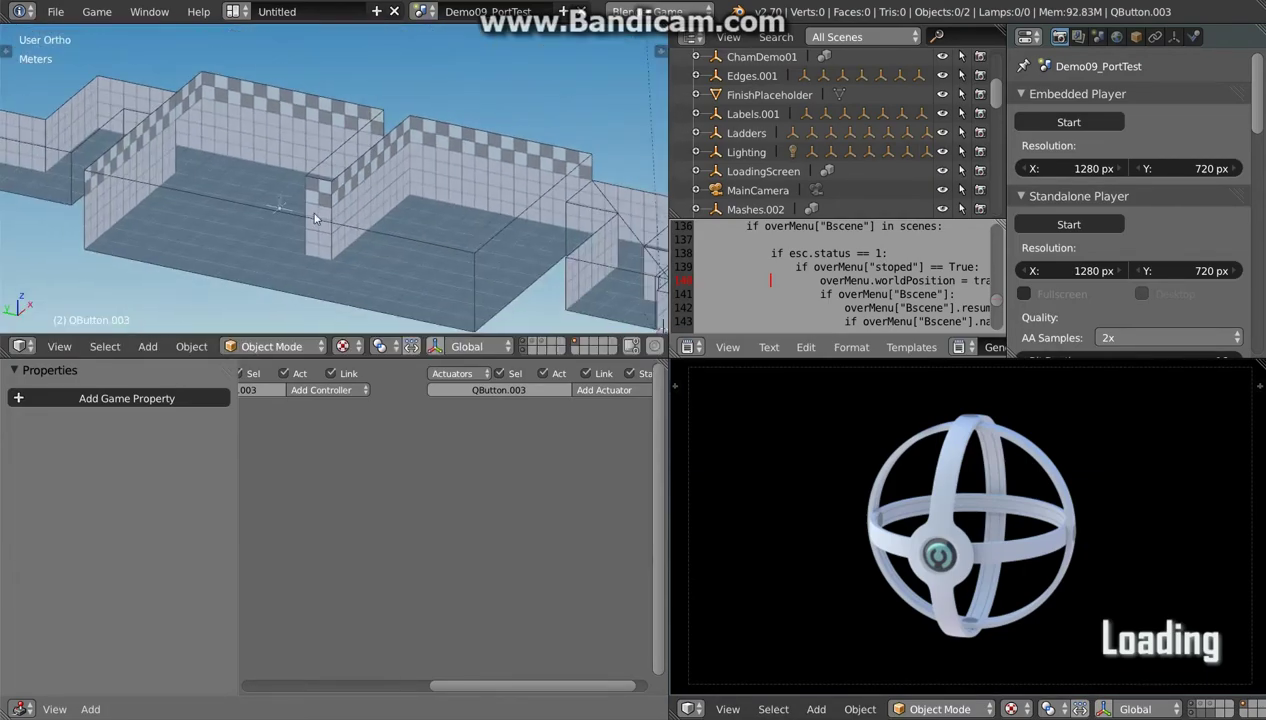
Step: Add a QDispenser instance and move it beside the QButton along the walls
{"action": "key", "text": "shift+a"}
{"action": "left_click", "coordinate": [410, 338]}
{"action": "type", "text": "q"}
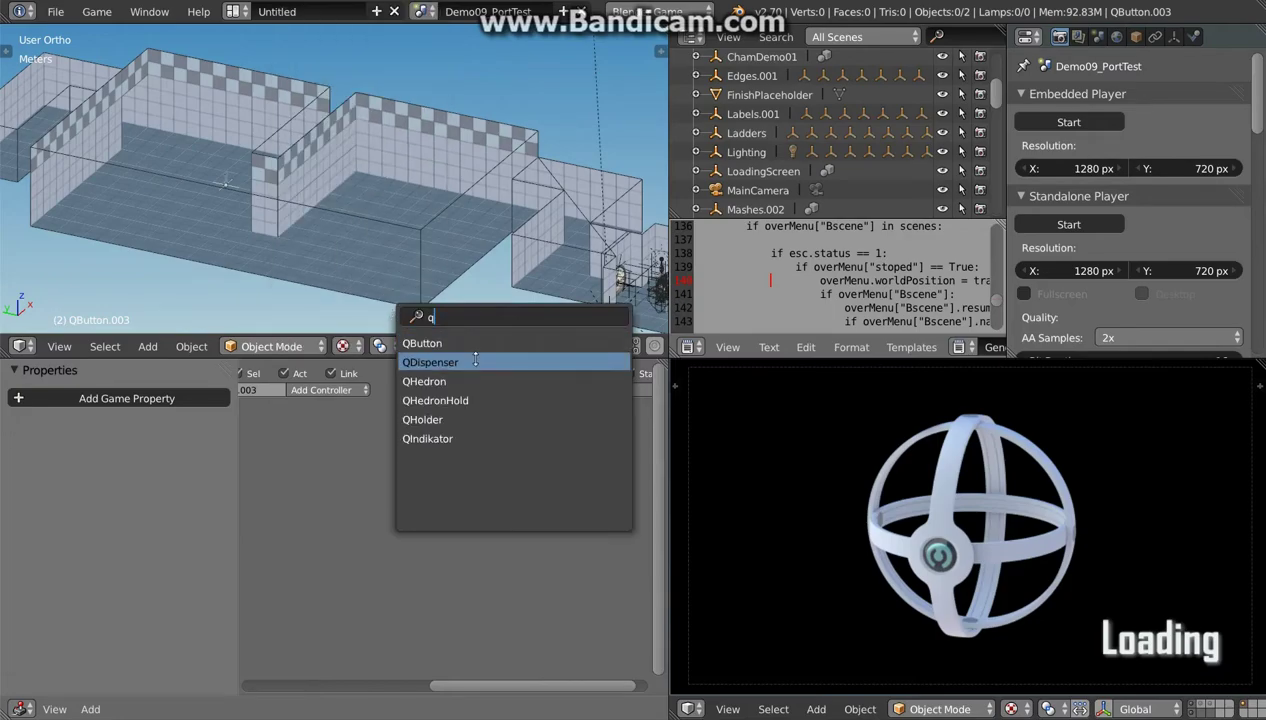
{"action": "left_click", "coordinate": [475, 361]}
{"action": "key", "text": "g"}
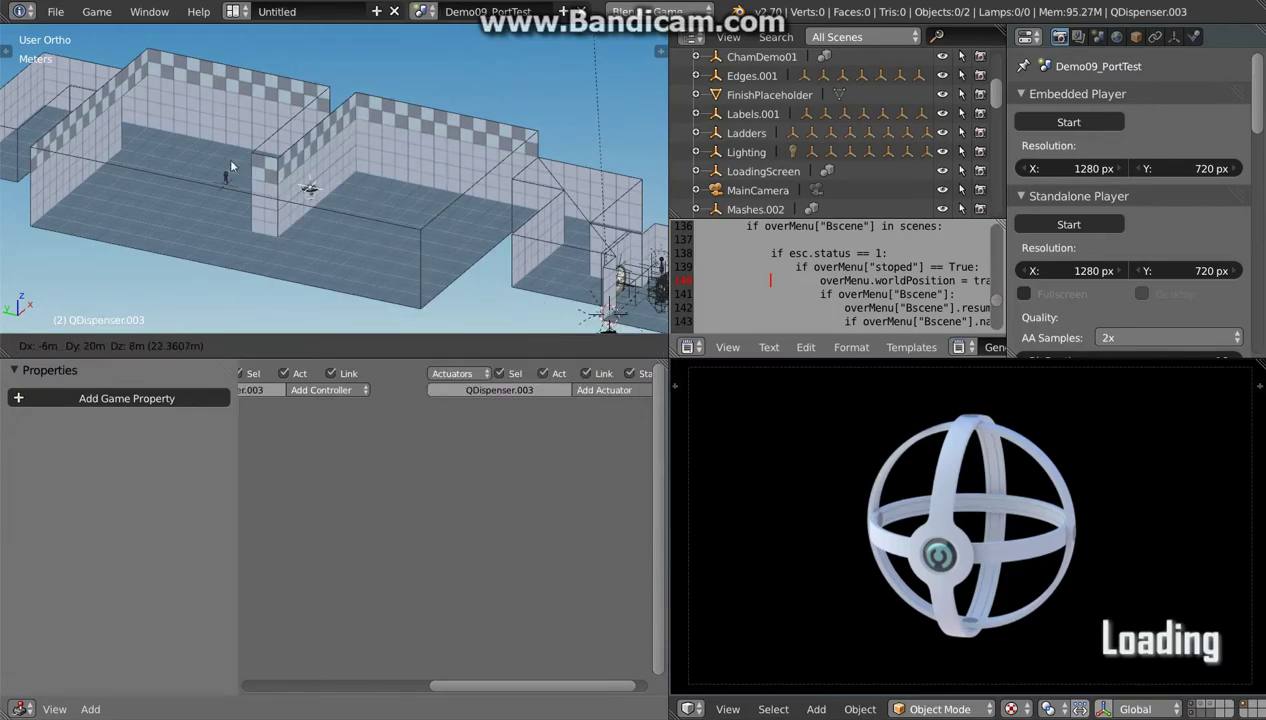
{"action": "key", "text": "Escape"}
{"action": "middle_click_drag", "start_coordinate": [269, 200], "coordinate": [277, 176]}
{"action": "key", "text": "g"}
{"action": "left_click", "coordinate": [222, 245]}
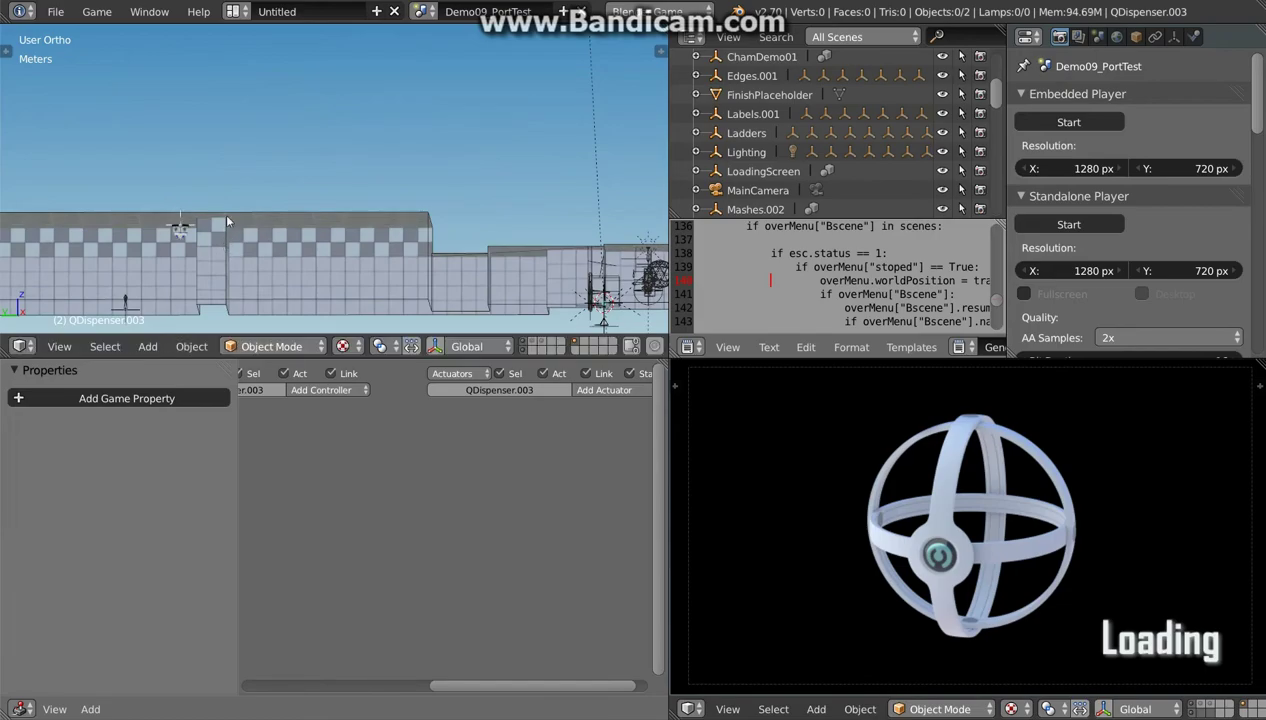
{"action": "middle_click_drag", "start_coordinate": [224, 213], "coordinate": [220, 250]}
{"action": "key", "text": "KP_7"}
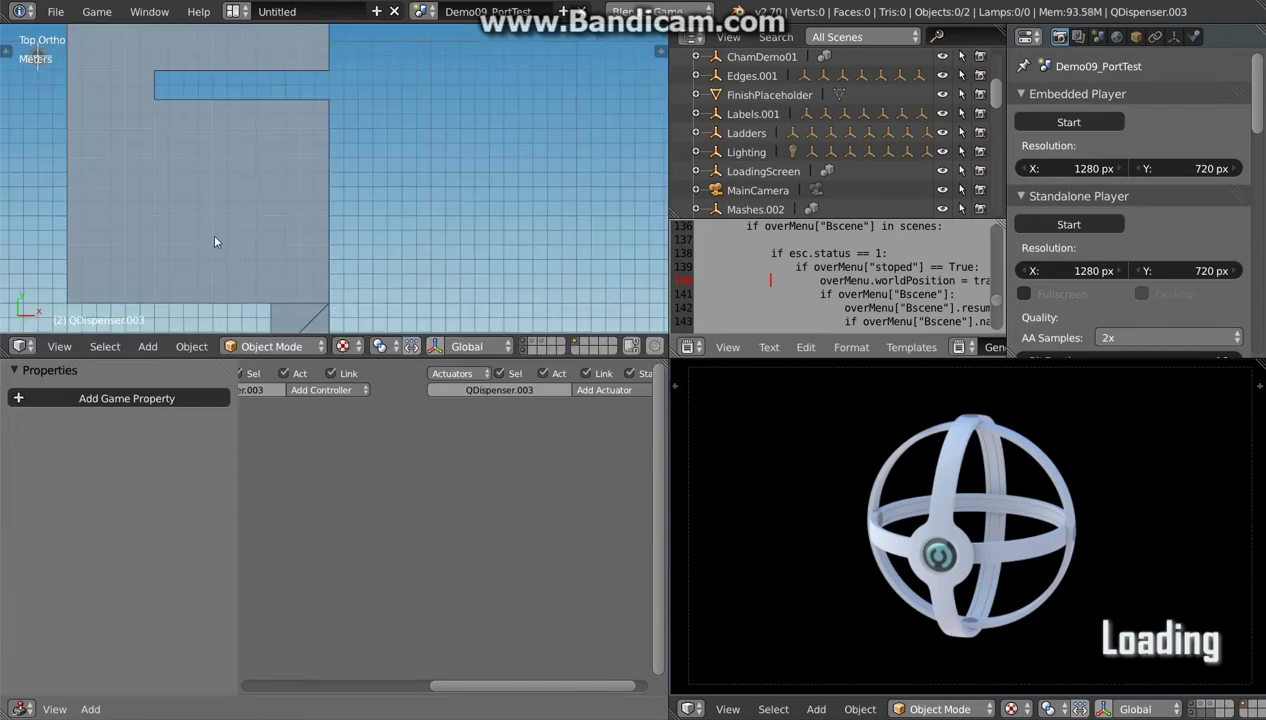
{"action": "scroll", "coordinate": [346, 129], "scroll_direction": "down", "scroll_amount": 2}
Step: Move QDispenser.003 to a new position near the chamber
{"action": "scroll", "coordinate": [346, 129], "scroll_direction": "down", "scroll_amount": 2}
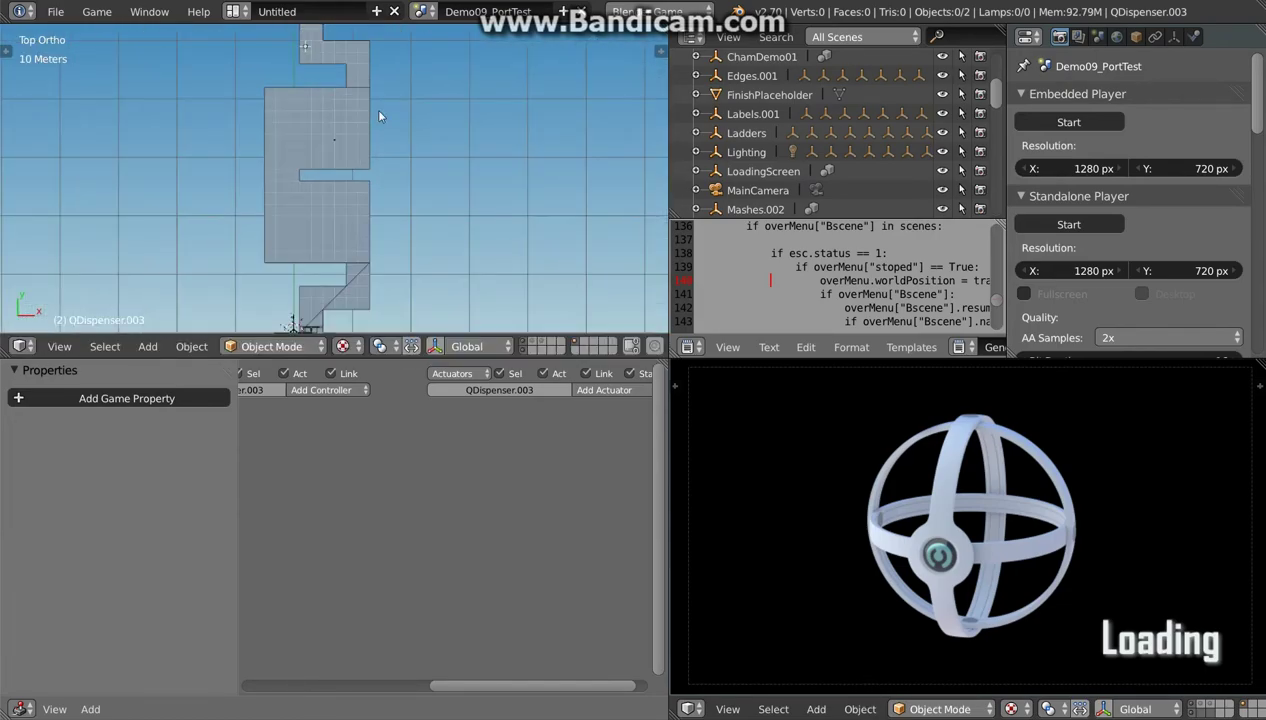
{"action": "key", "text": "g"}
{"action": "key", "text": "Escape"}
{"action": "scroll", "coordinate": [414, 195], "scroll_direction": "up", "scroll_amount": 5}
{"action": "key", "text": "g"}
{"action": "left_click", "coordinate": [323, 182]}
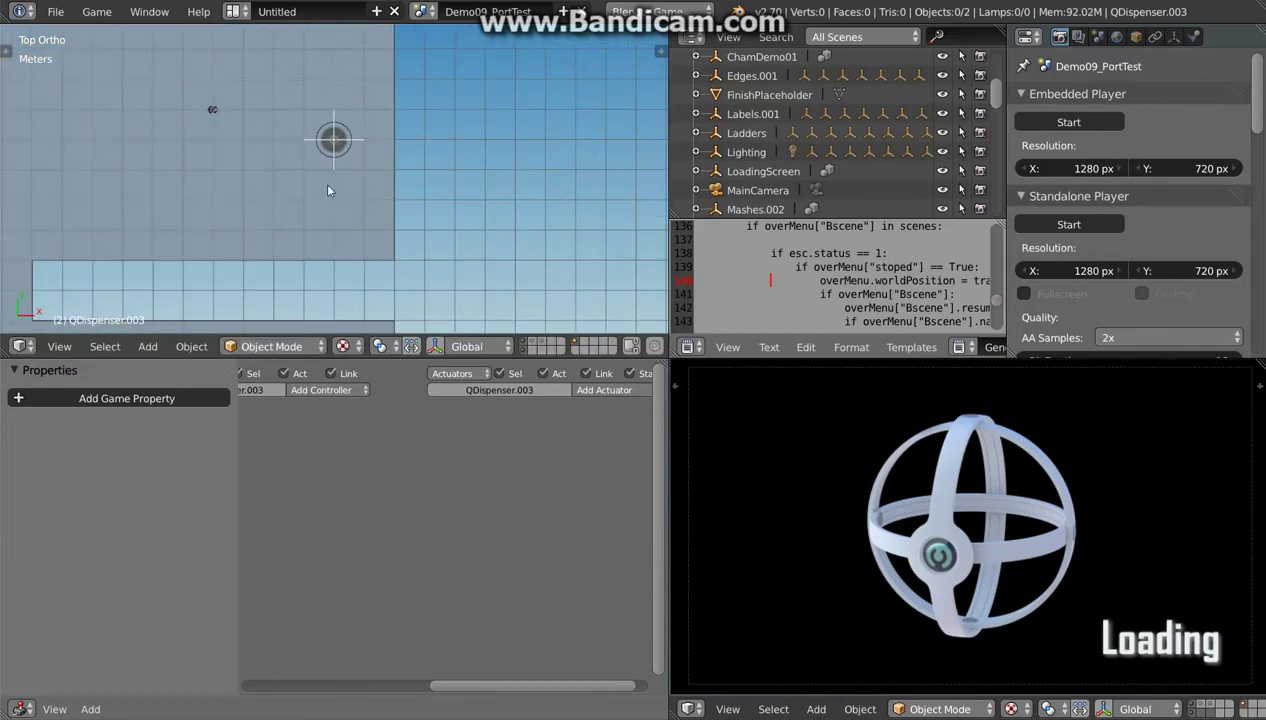
Step: Add a QHedron group instance to the chamber
{"action": "mouse_move", "coordinate": [323, 182]}
{"action": "middle_mouse_down"}
{"action": "mouse_move", "coordinate": [412, 82]}
{"action": "mouse_move", "coordinate": [354, 195]}
{"action": "mouse_move", "coordinate": [405, 212]}
{"action": "mouse_move", "coordinate": [349, 243]}
{"action": "middle_mouse_up"}
{"action": "key", "text": "shift+a"}
{"action": "left_click", "coordinate": [340, 318]}
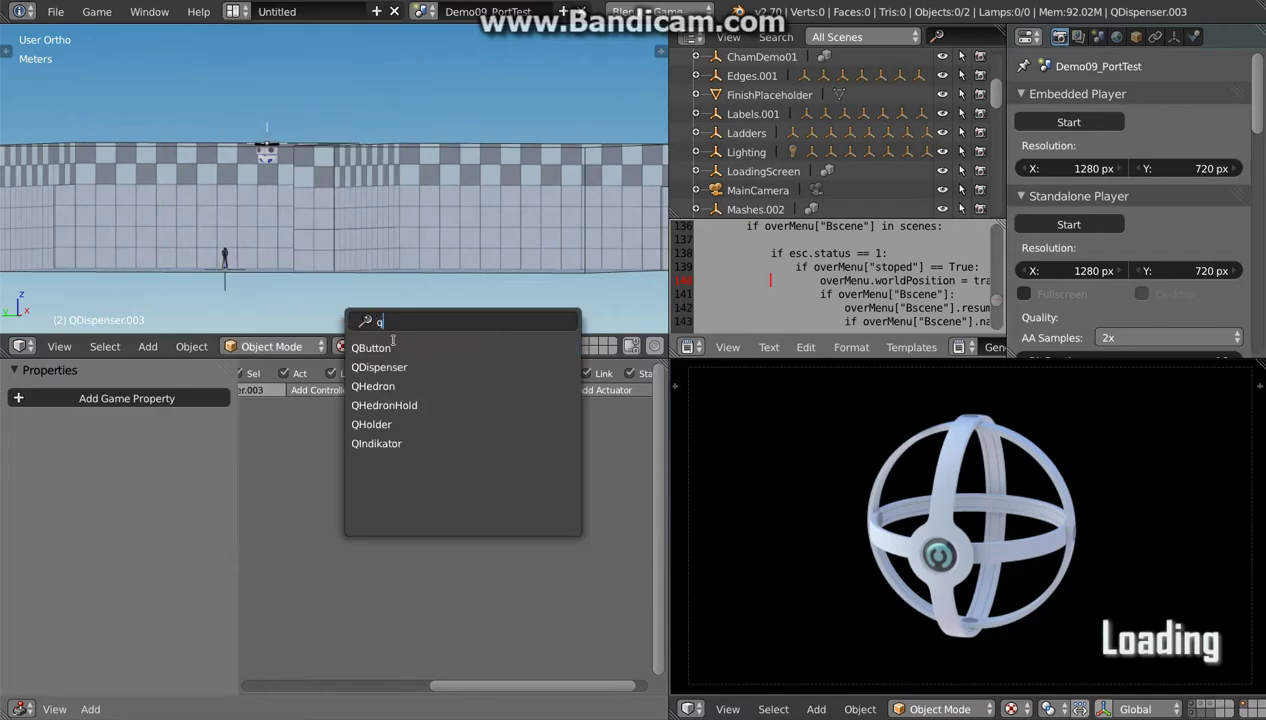
{"action": "left_click", "coordinate": [400, 382]}
{"action": "scroll", "coordinate": [303, 190], "scroll_direction": "down", "scroll_amount": 2}
{"action": "scroll", "coordinate": [440, 197], "scroll_direction": "down", "scroll_amount": 1}
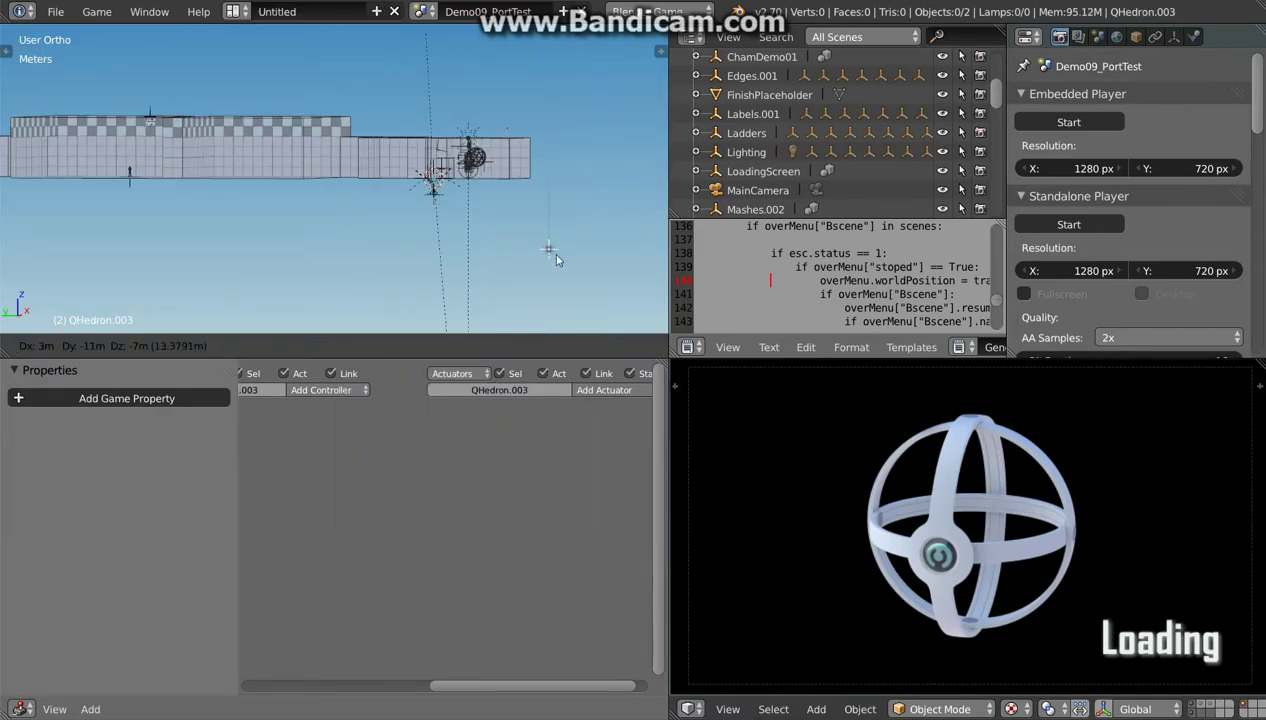
{"action": "scroll", "coordinate": [558, 248], "scroll_direction": "up", "scroll_amount": 1}
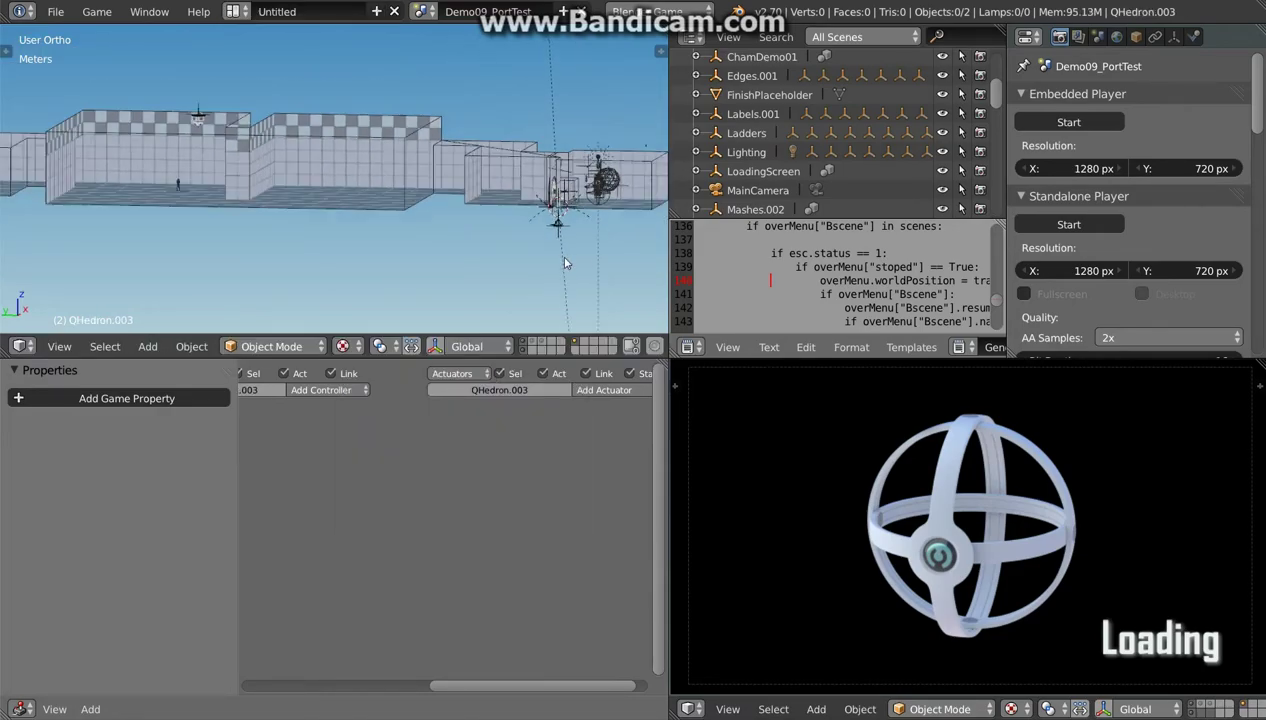
{"action": "mouse_move", "coordinate": [558, 248]}
{"action": "middle_mouse_down"}
{"action": "mouse_move", "coordinate": [527, 260]}
{"action": "mouse_move", "coordinate": [307, 167]}
{"action": "middle_mouse_up"}
{"action": "scroll", "coordinate": [307, 167], "scroll_direction": "up", "scroll_amount": 3}
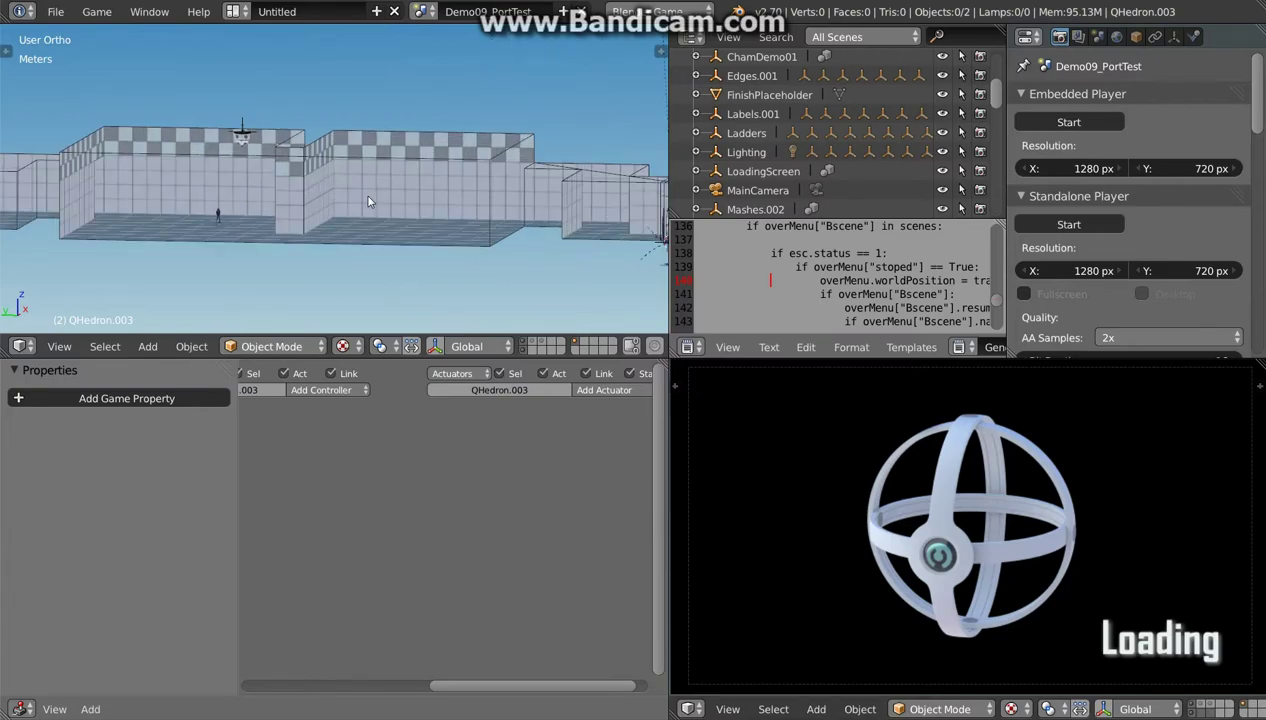
Step: Add a QHedronHold group instance and place it near the dispenser and button
{"action": "key", "text": "shift+a"}
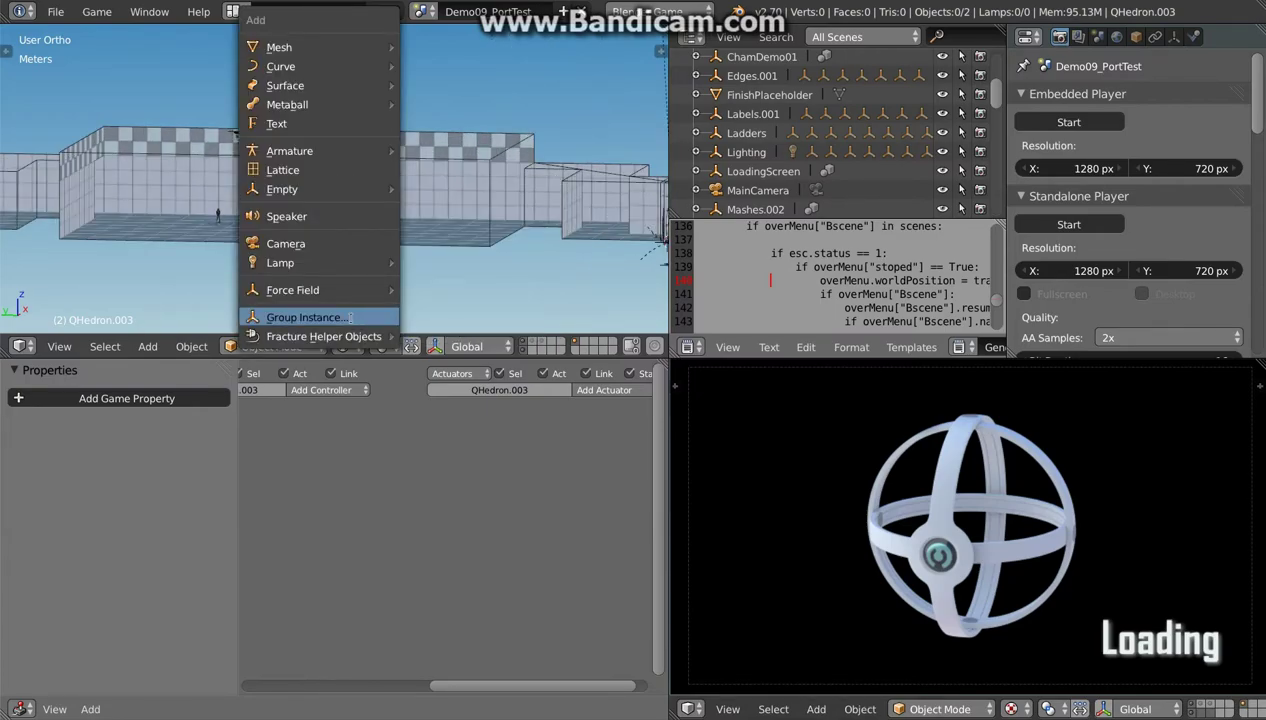
{"action": "left_click", "coordinate": [430, 317]}
{"action": "scroll", "coordinate": [471, 172], "scroll_direction": "down", "scroll_amount": 1}
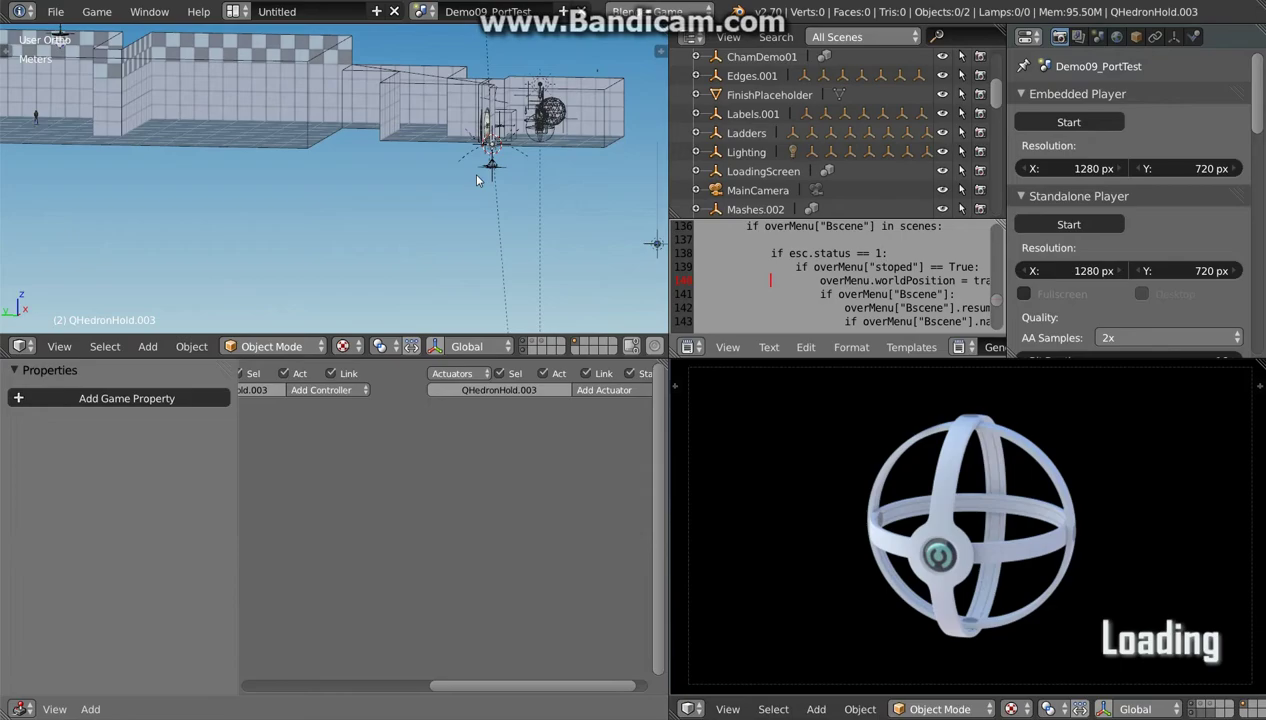
{"action": "key", "text": "g"}
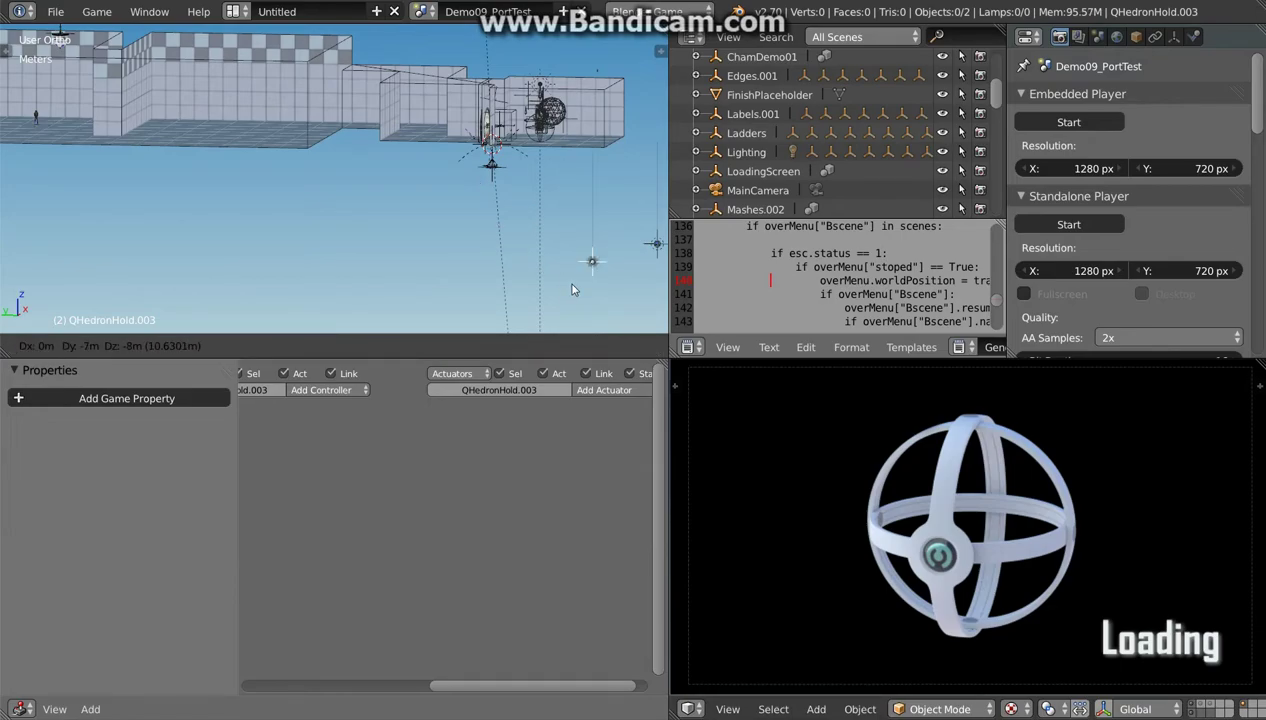
{"action": "left_click", "coordinate": [514, 273]}
{"action": "mouse_move", "coordinate": [333, 209]}
{"action": "middle_mouse_down"}
{"action": "mouse_move", "coordinate": [353, 220]}
{"action": "mouse_move", "coordinate": [242, 164]}
{"action": "middle_mouse_up"}
{"action": "key", "text": "shift+a"}
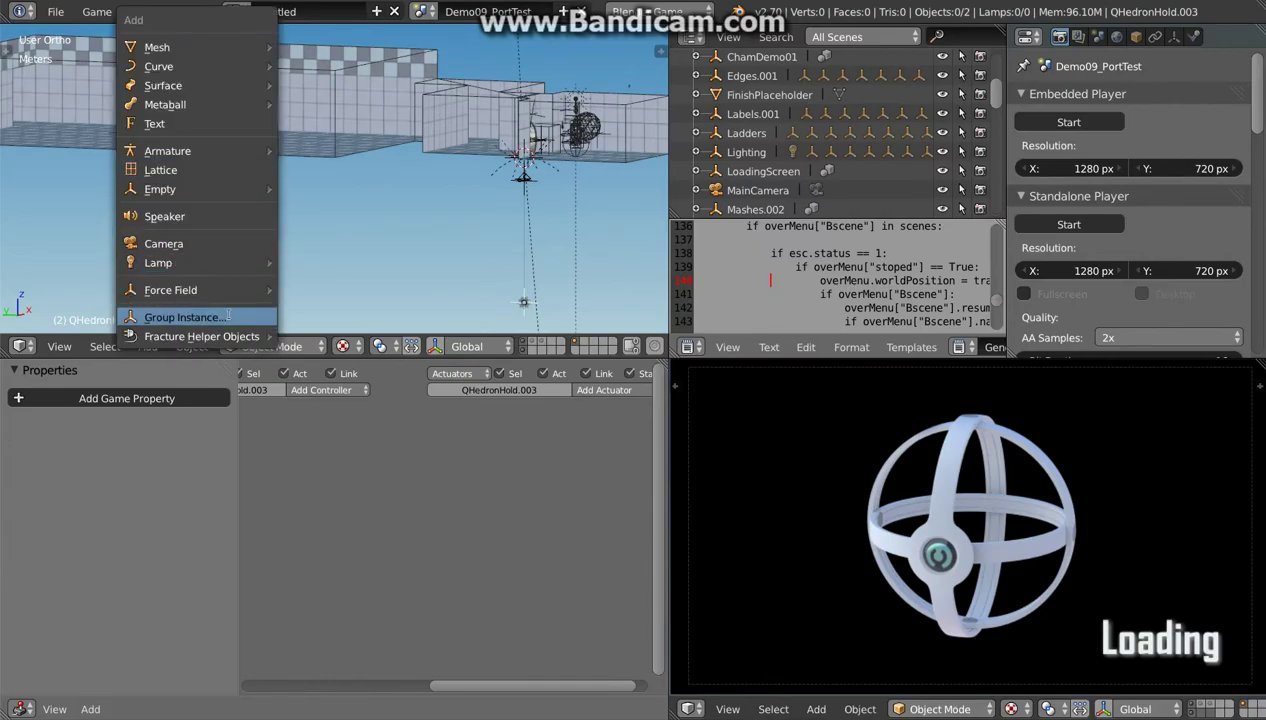
Step: Add a QHolder group instance and move it against a corridor wall from the top view
{"action": "left_click", "coordinate": [226, 315]}
{"action": "type", "text": "q"}
{"action": "left_click", "coordinate": [262, 419]}
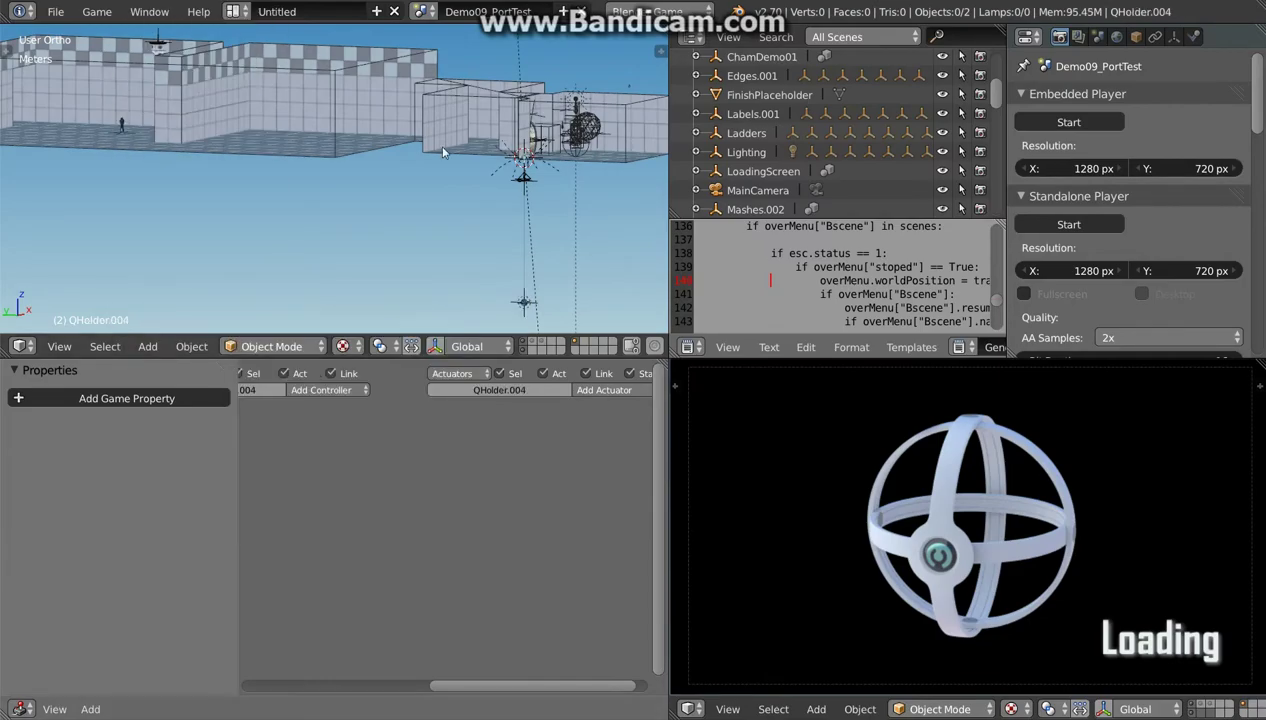
{"action": "key", "text": "KP_7"}
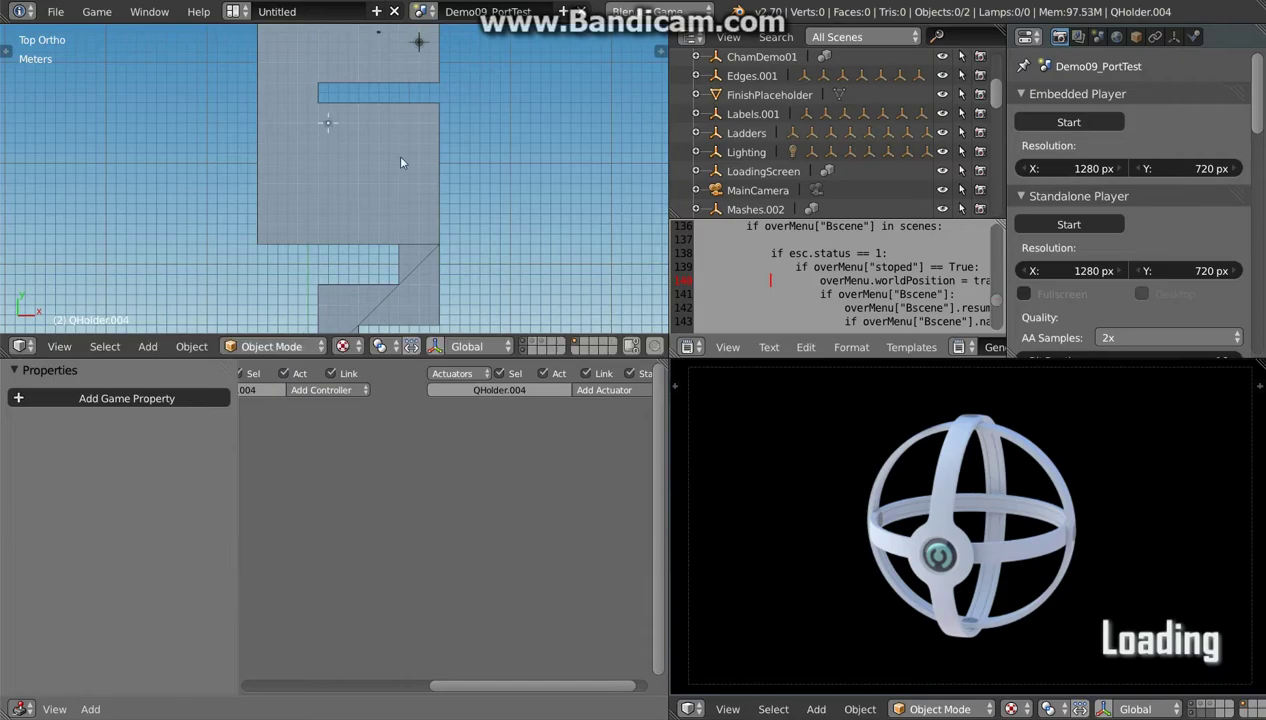
{"action": "middle_click_drag", "start_coordinate": [396, 154], "coordinate": [391, 234], "text": "shift"}
{"action": "middle_click_drag", "start_coordinate": [457, 83], "coordinate": [443, 229], "text": "shift"}
{"action": "key", "text": "g"}
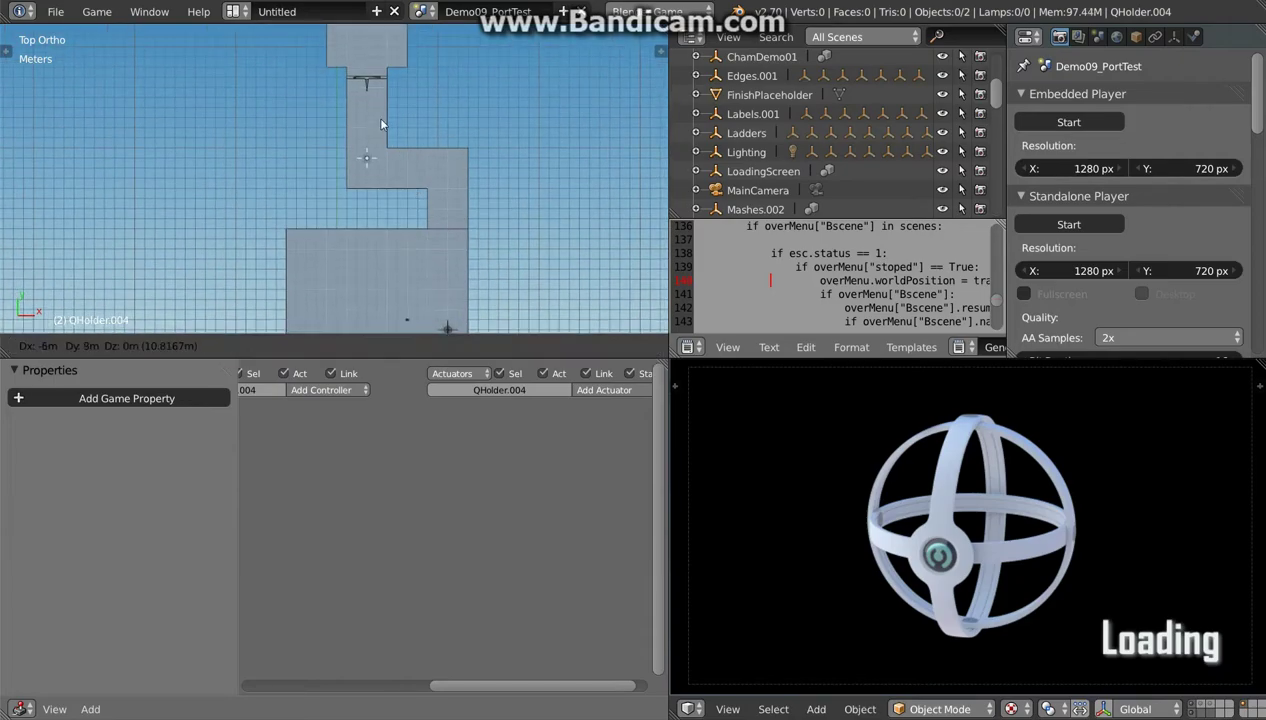
{"action": "middle_click_drag", "start_coordinate": [369, 134], "coordinate": [390, 178]}
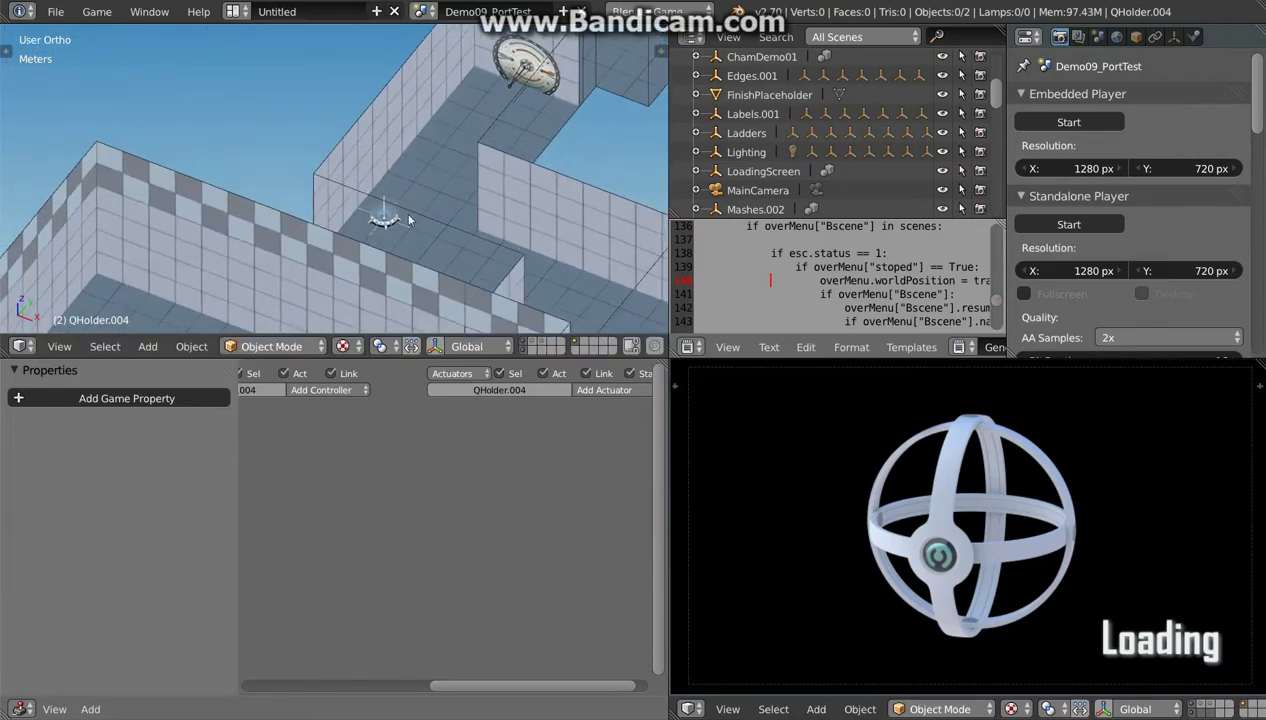
Step: Rotate the holder around the Y axis to sit flush with the wall
{"action": "key", "text": "r"}
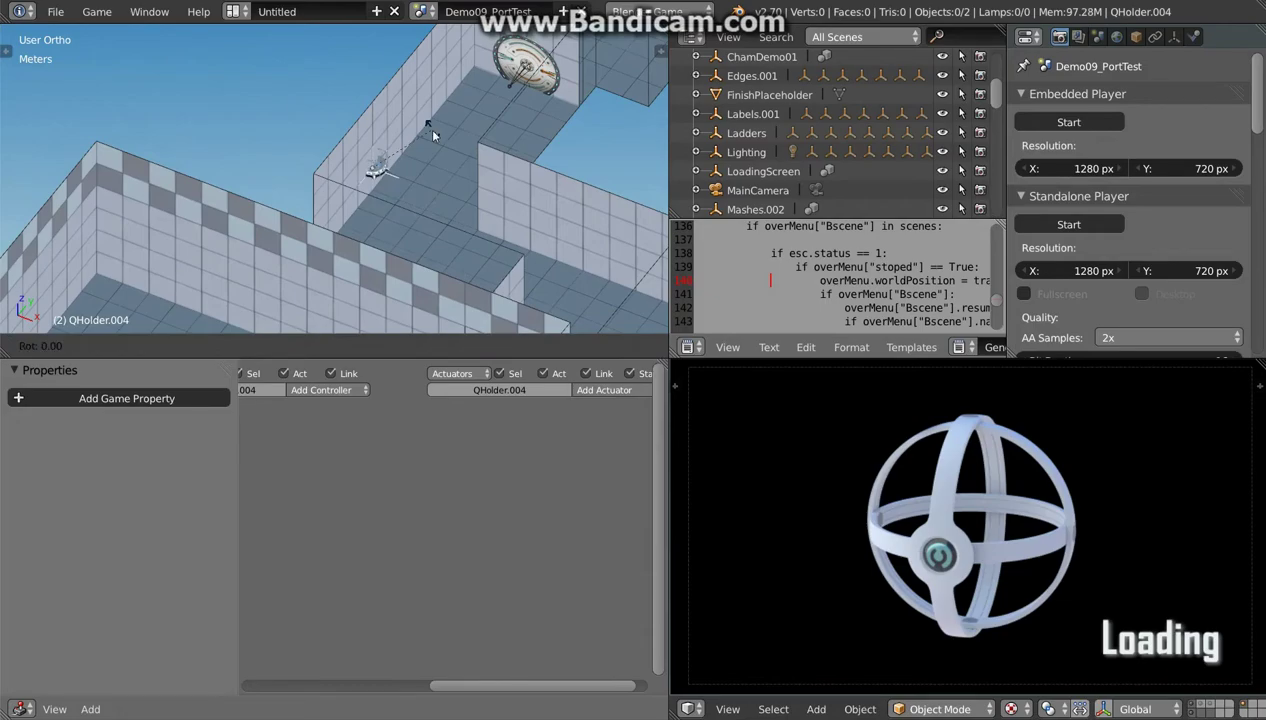
{"action": "key", "text": "y"}
{"action": "key", "text": "Return"}
{"action": "middle_click_drag", "start_coordinate": [406, 220], "coordinate": [363, 214]}
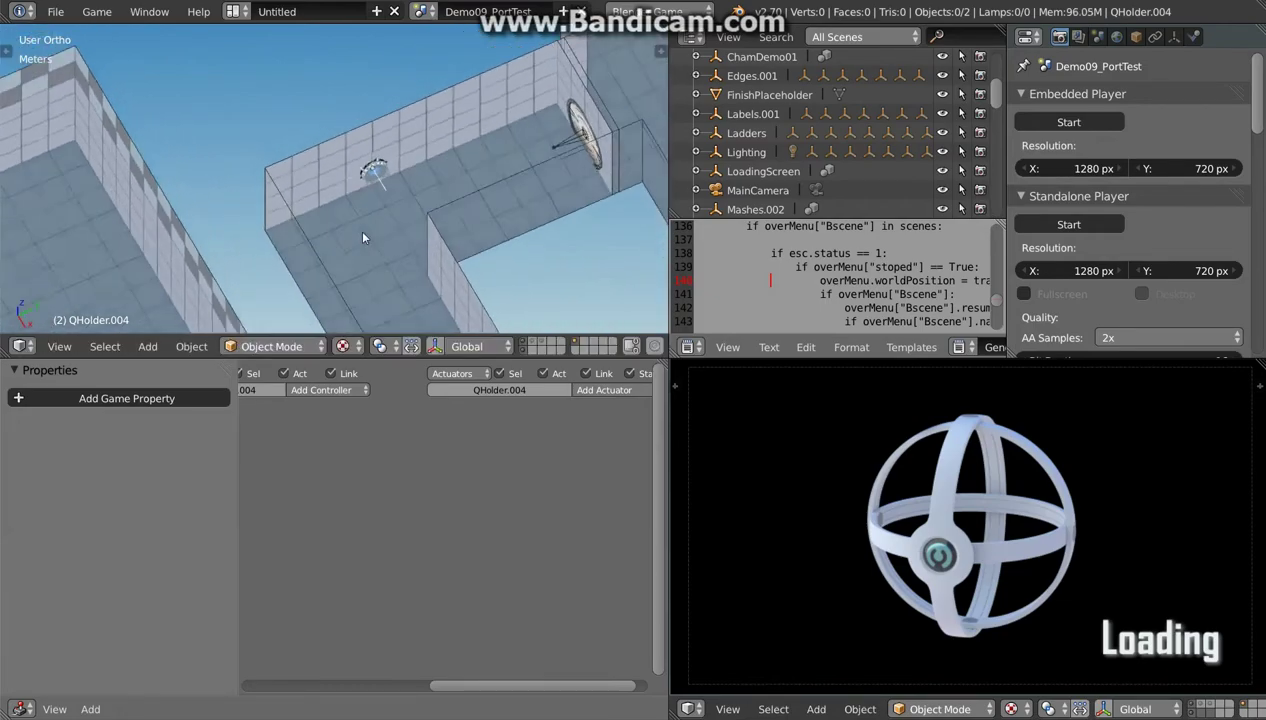
{"action": "scroll", "coordinate": [471, 149], "scroll_direction": "up", "scroll_amount": 1}
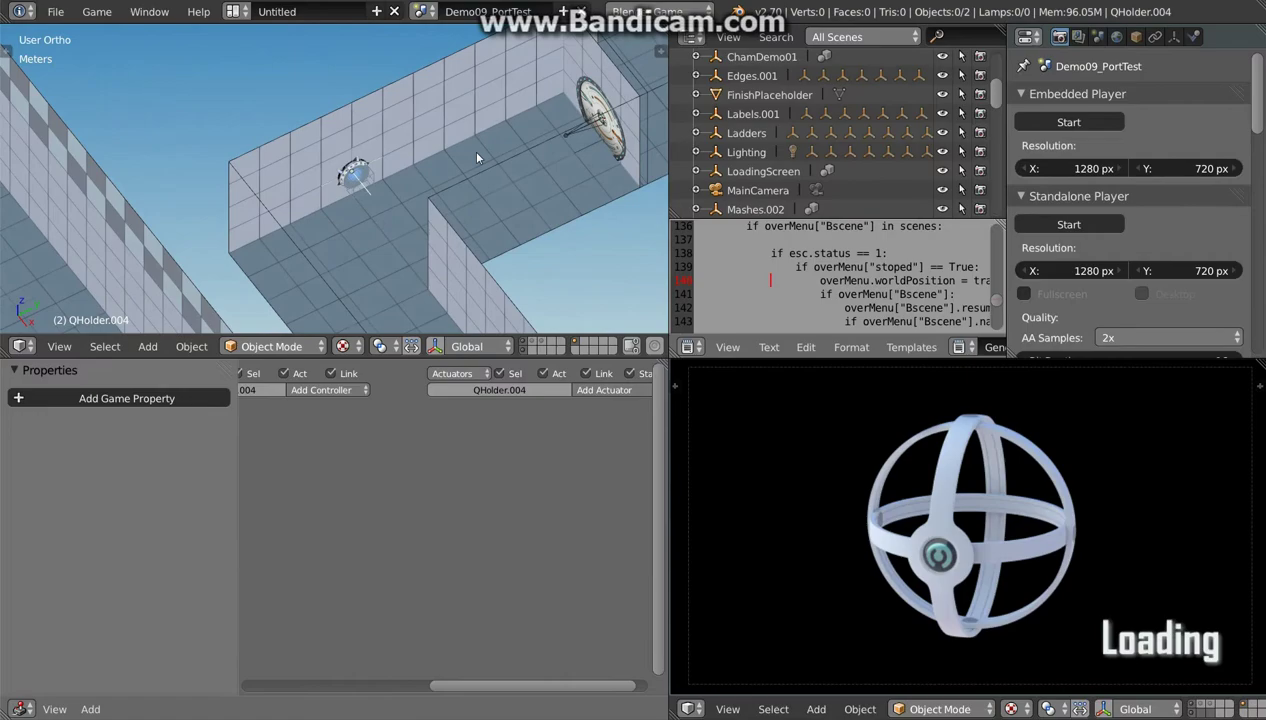
{"action": "scroll", "coordinate": [471, 149], "scroll_direction": "up", "scroll_amount": 1}
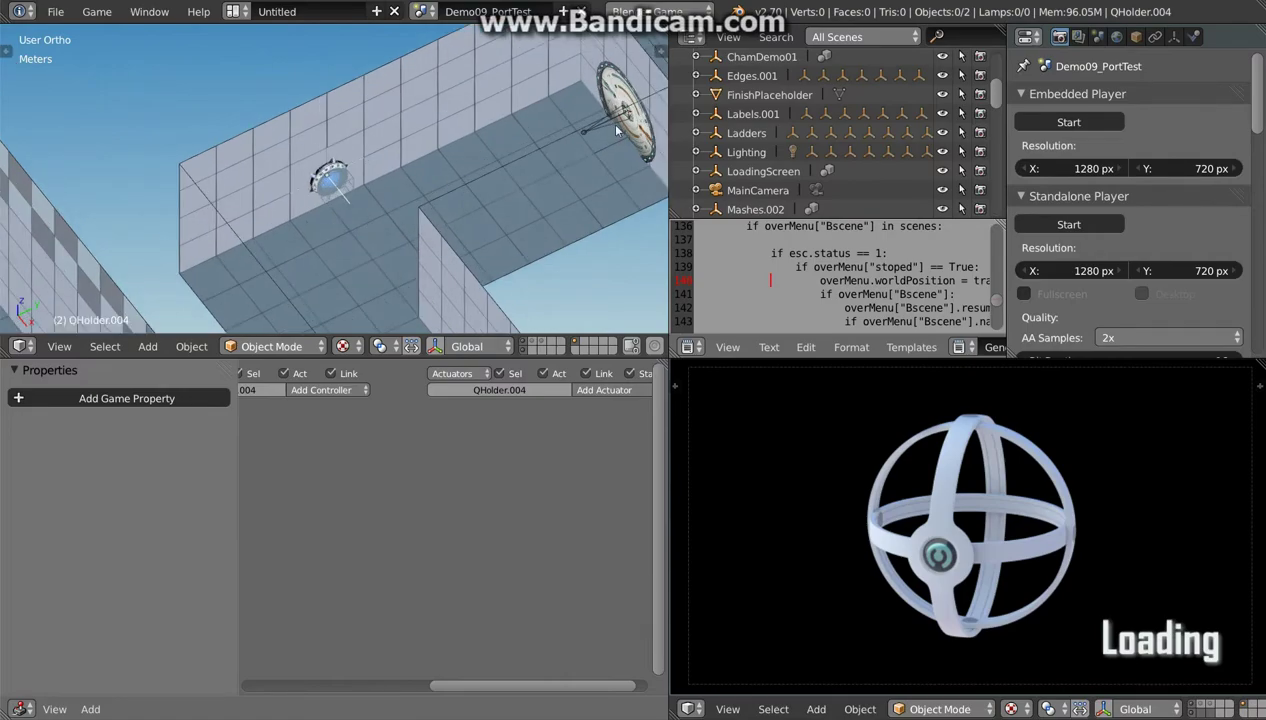
Step: Parent the selected objects to QHolder.004 using Object parenting
{"action": "key", "text": "ctrl+p"}
{"action": "left_click", "coordinate": [222, 178]}
{"action": "middle_click_drag", "start_coordinate": [363, 265], "coordinate": [398, 277]}
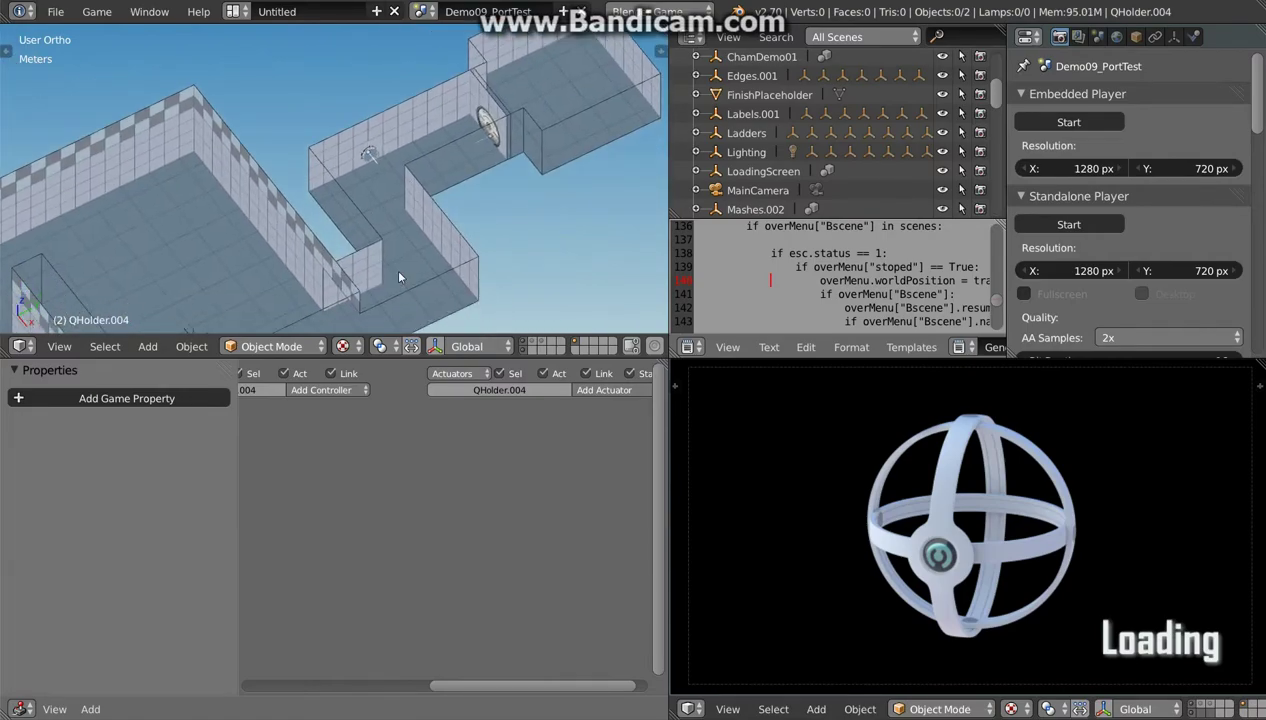
{"action": "key", "text": "ctrl+a"}
{"action": "key", "text": "Escape"}
Step: Add a QIndikator group instance and move it beside the corridor wall
{"action": "key", "text": "shift+a"}
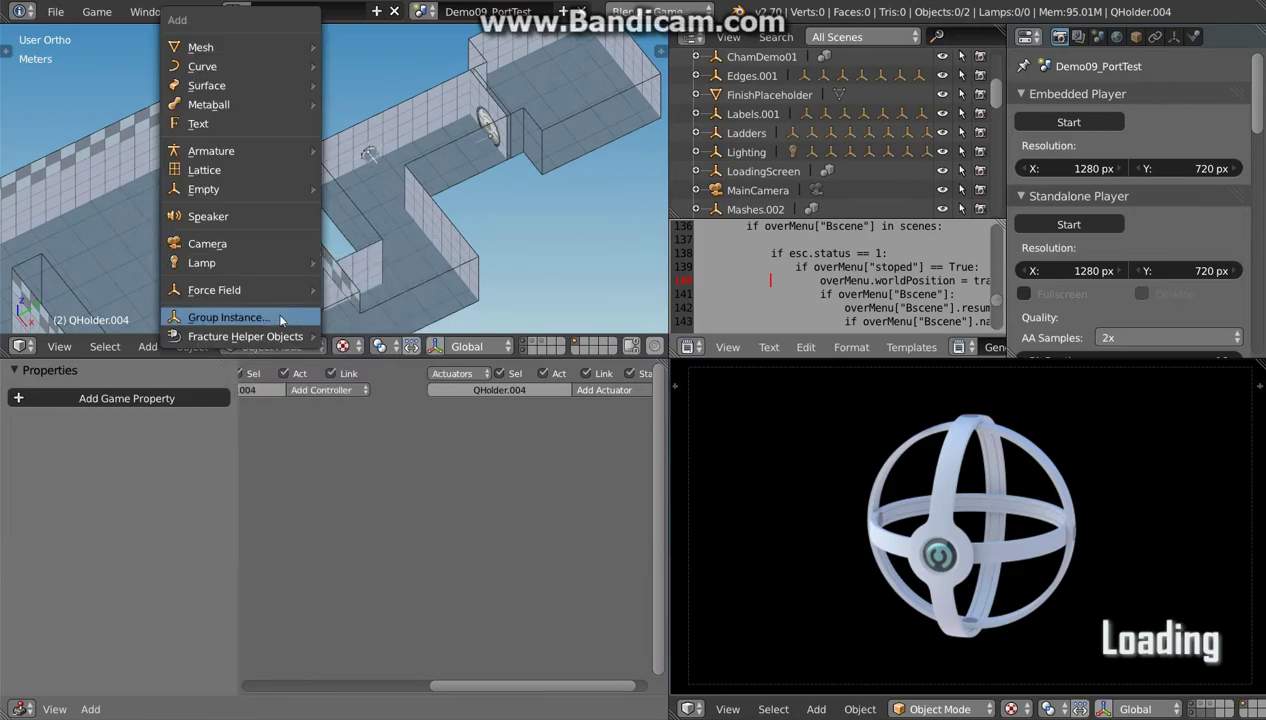
{"action": "left_click", "coordinate": [281, 320]}
{"action": "type", "text": "q"}
{"action": "left_click", "coordinate": [340, 440]}
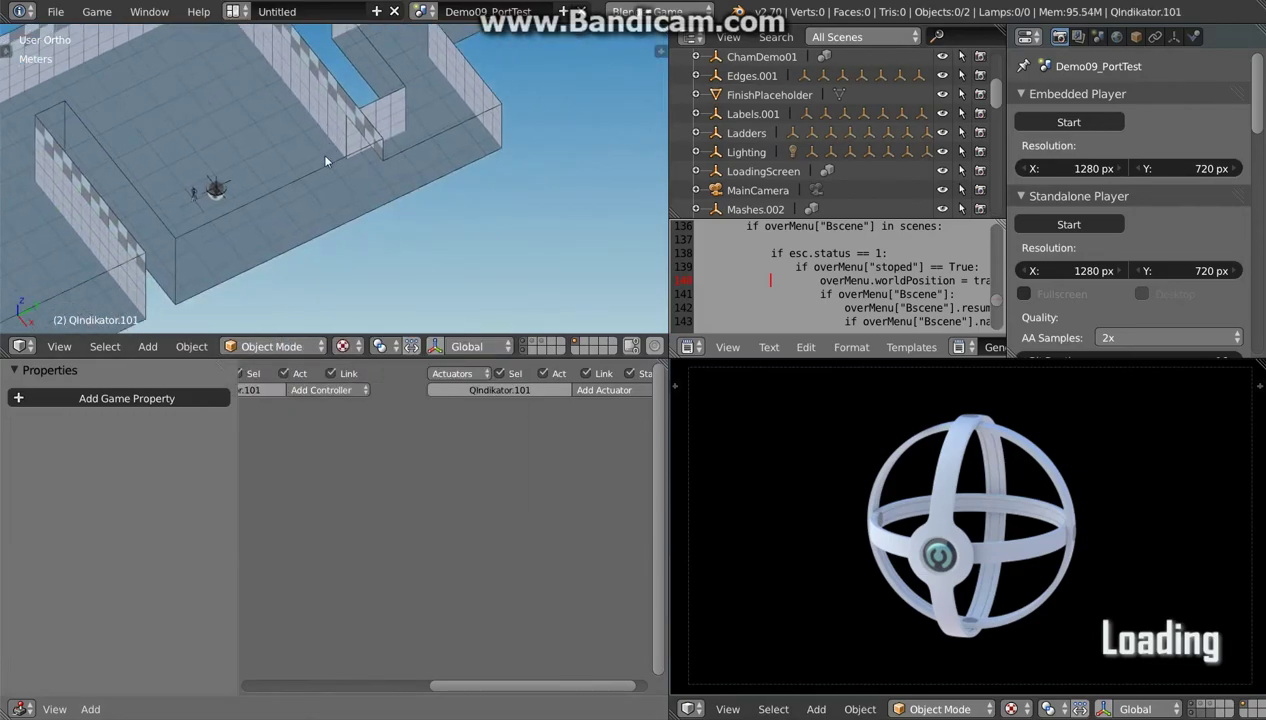
{"action": "middle_click_drag", "start_coordinate": [316, 164], "coordinate": [464, 311]}
{"action": "key", "text": "KP_7"}
{"action": "key", "text": "g"}
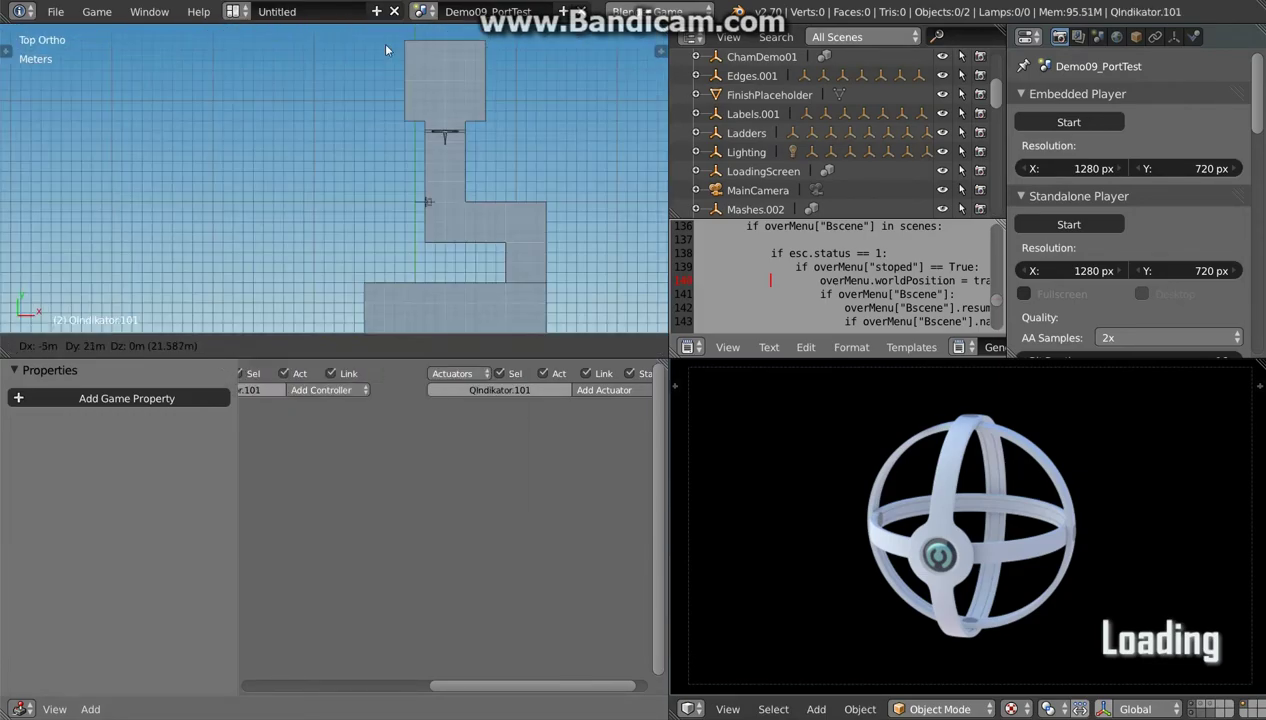
{"action": "left_click", "coordinate": [463, 106]}
Step: Tilt the indicator 80 degrees around the Y axis
{"action": "mouse_move", "coordinate": [440, 150]}
{"action": "middle_mouse_down"}
{"action": "mouse_move", "coordinate": [423, 196]}
{"action": "mouse_move", "coordinate": [432, 265]}
{"action": "middle_mouse_up"}
{"action": "left_click", "coordinate": [424, 178]}
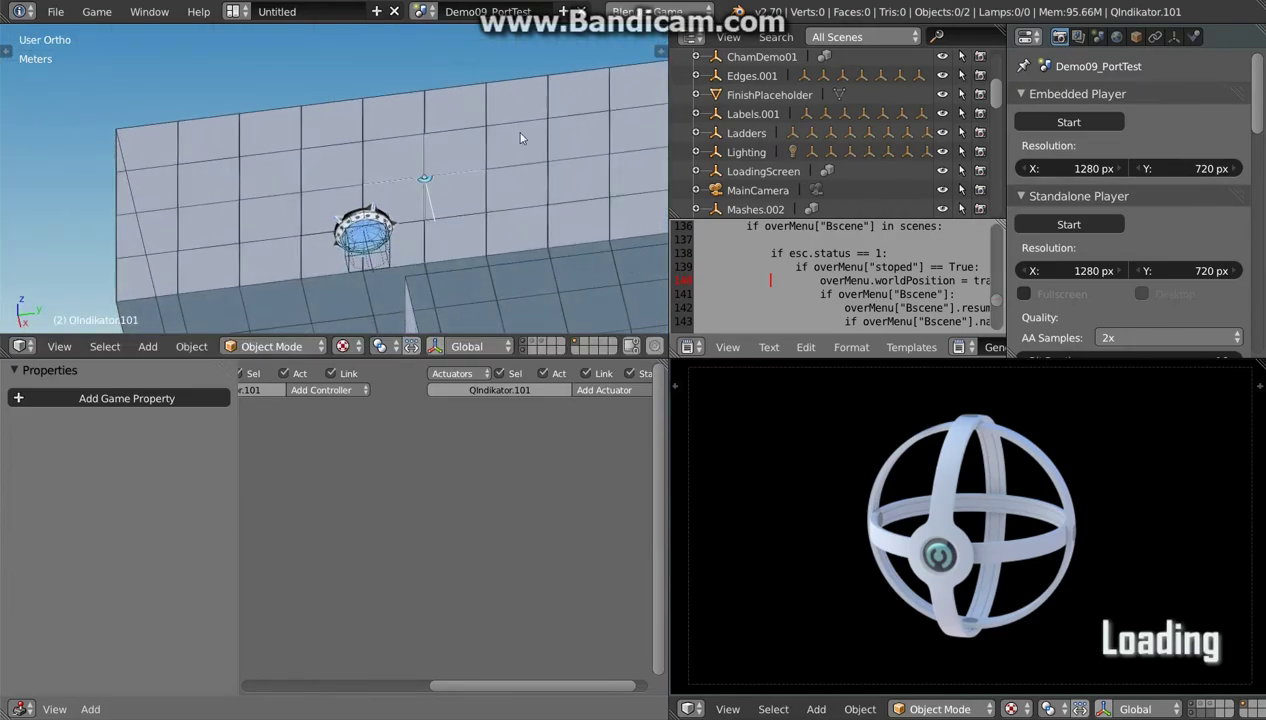
{"action": "key", "text": "r"}
{"action": "key", "text": "y"}
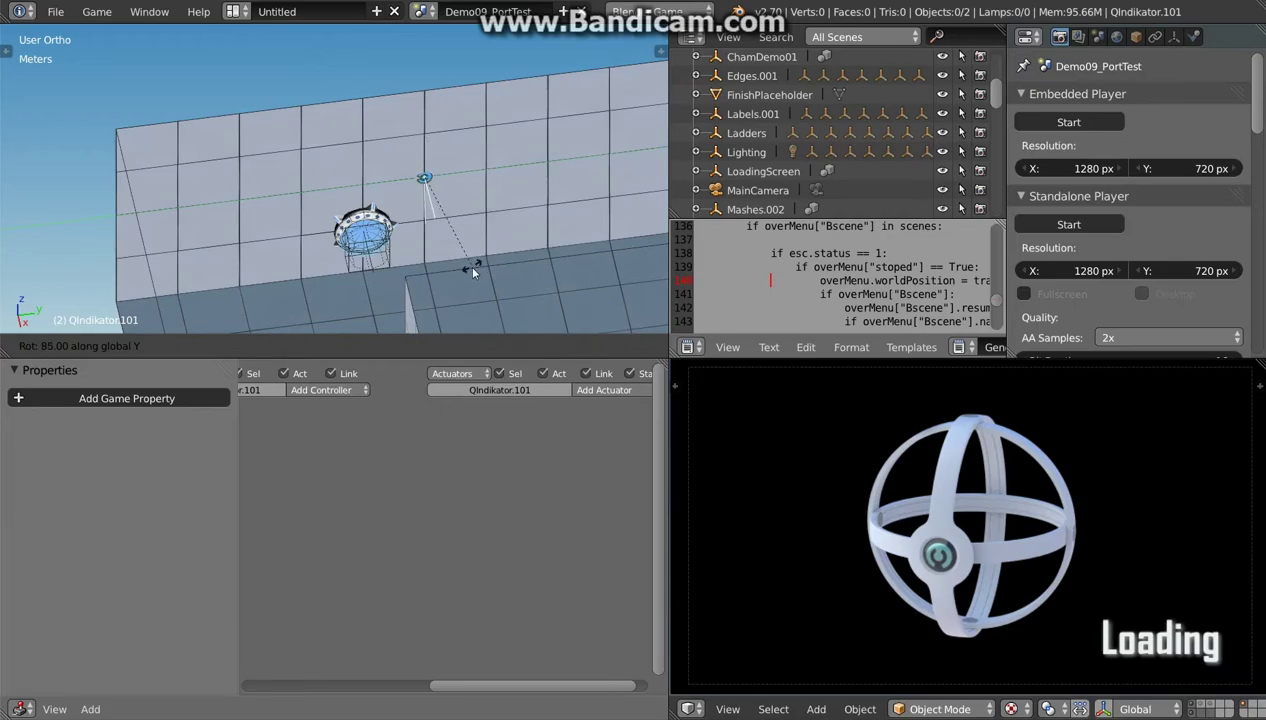
{"action": "left_click", "coordinate": [467, 264]}
Step: Parent the indicator to QHolder.004
{"action": "mouse_move", "coordinate": [467, 264]}
{"action": "middle_mouse_down"}
{"action": "mouse_move", "coordinate": [290, 250]}
{"action": "mouse_move", "coordinate": [233, 195]}
{"action": "mouse_move", "coordinate": [241, 204]}
{"action": "middle_mouse_up"}
{"action": "right_click", "coordinate": [285, 248], "text": "shift"}
{"action": "key", "text": "ctrl+p"}
{"action": "left_click", "coordinate": [297, 250]}
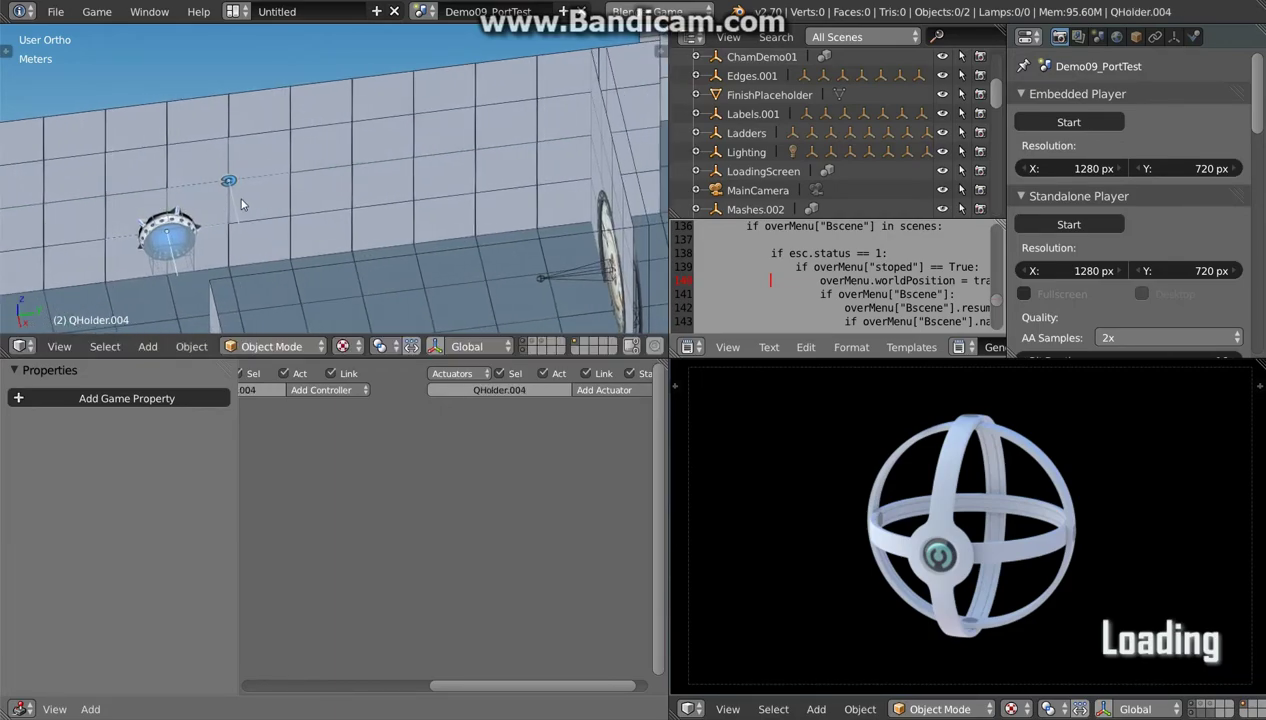
Step: Duplicate and repeat the indicator along the wall into a row of six
{"action": "key", "text": "shift+d"}
{"action": "right_click", "coordinate": [287, 209]}
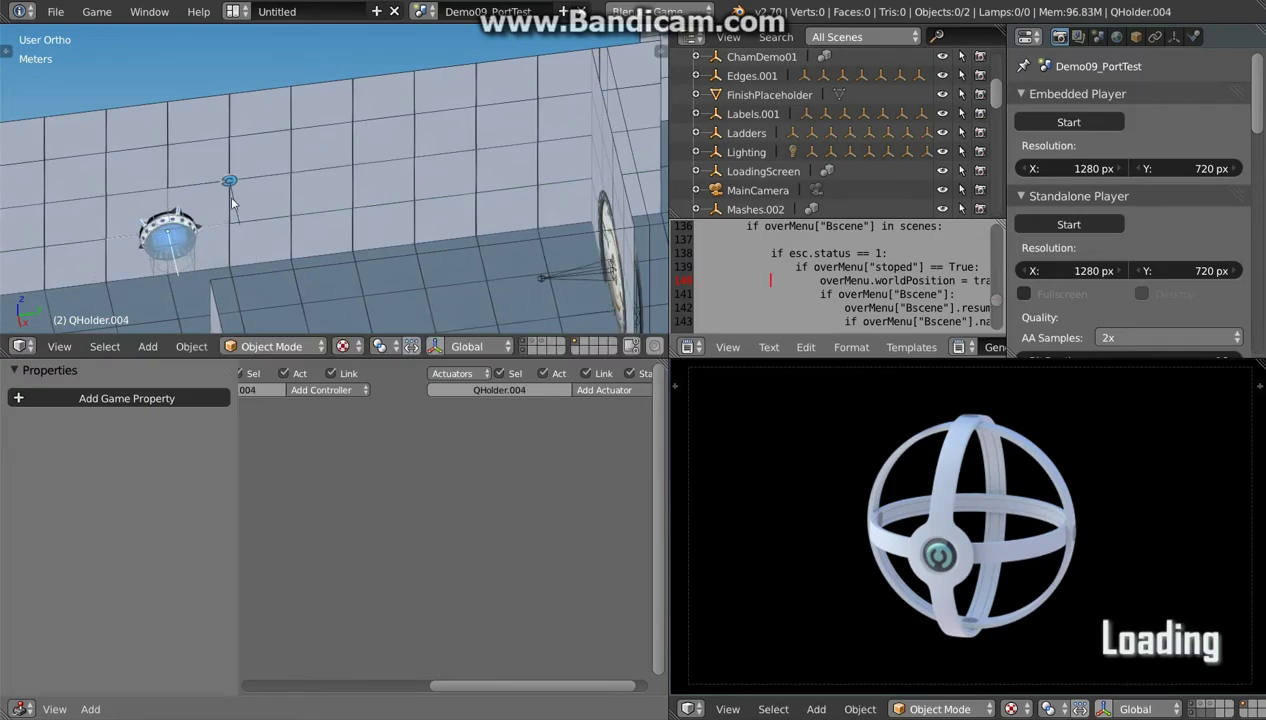
{"action": "key", "text": "shift+d"}
{"action": "key", "text": "shift+r"}
{"action": "key", "text": "shift+r"}
{"action": "key", "text": "shift+r"}
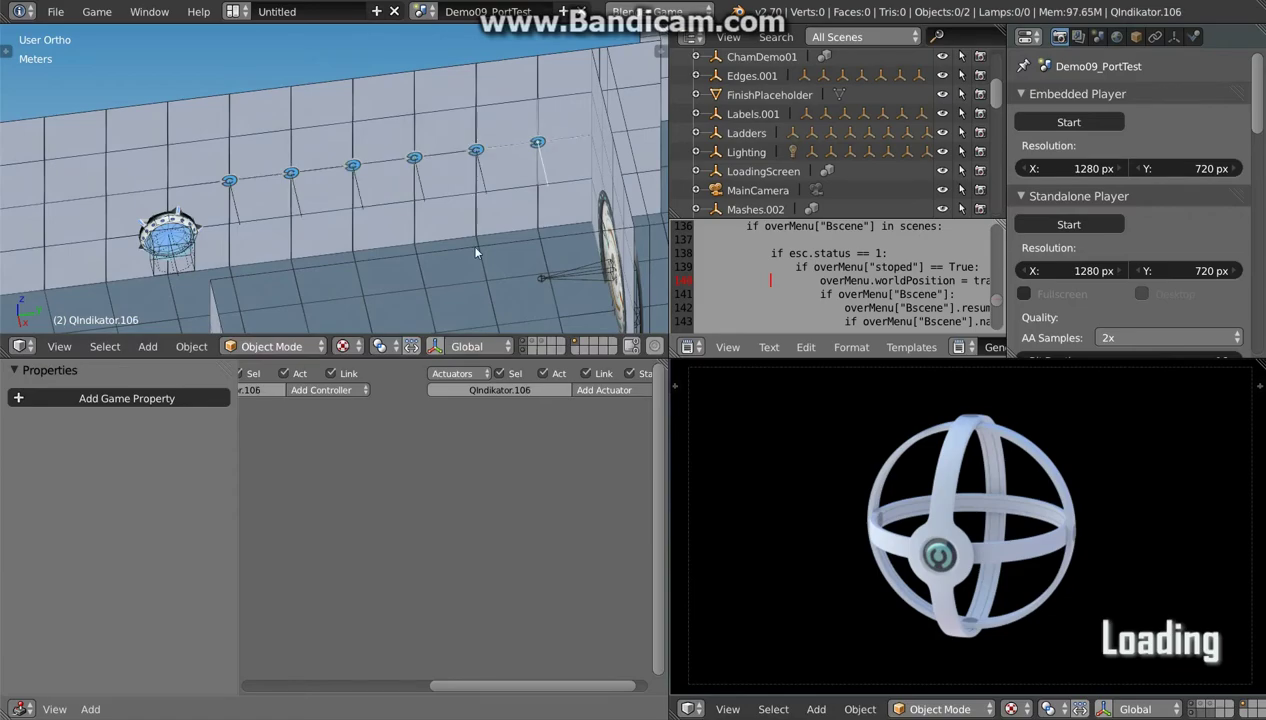
{"action": "key", "text": "shift+r"}
{"action": "middle_click_drag", "start_coordinate": [480, 250], "coordinate": [486, 256]}
Step: Save over BGE.blend and run the chamber in the embedded game player
{"action": "key", "text": "ctrl+s"}
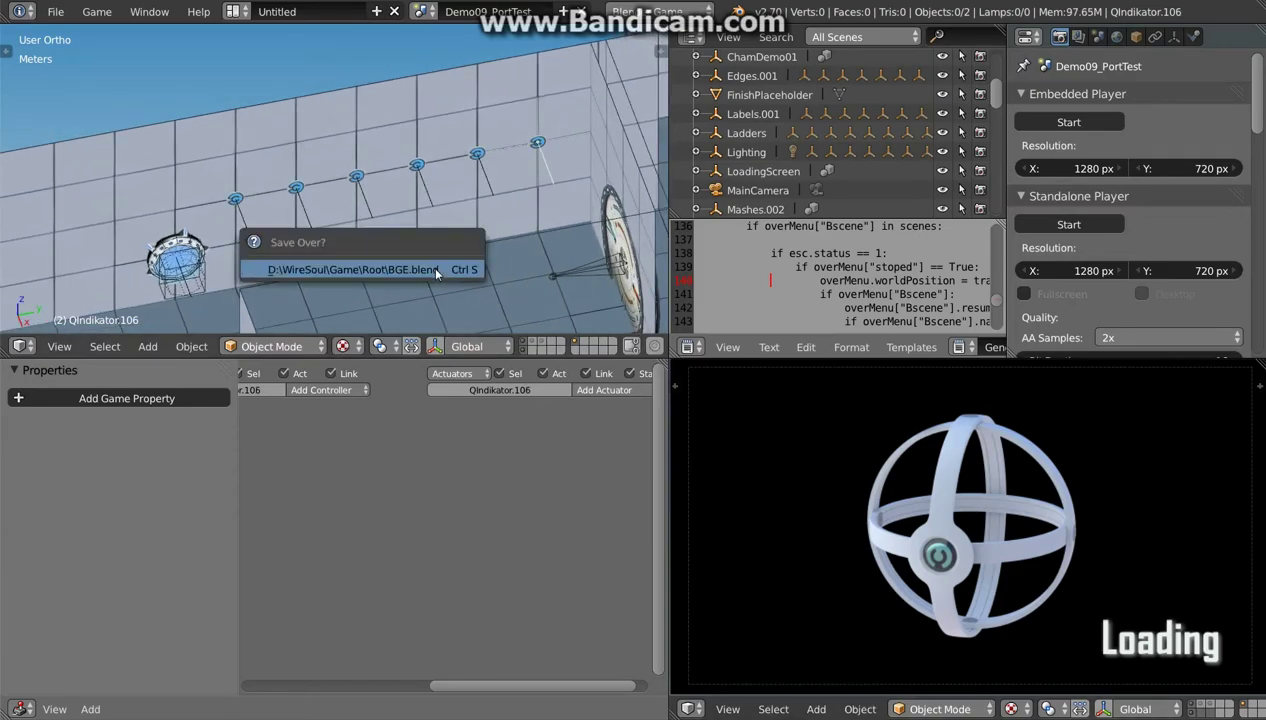
{"action": "left_click", "coordinate": [436, 268]}
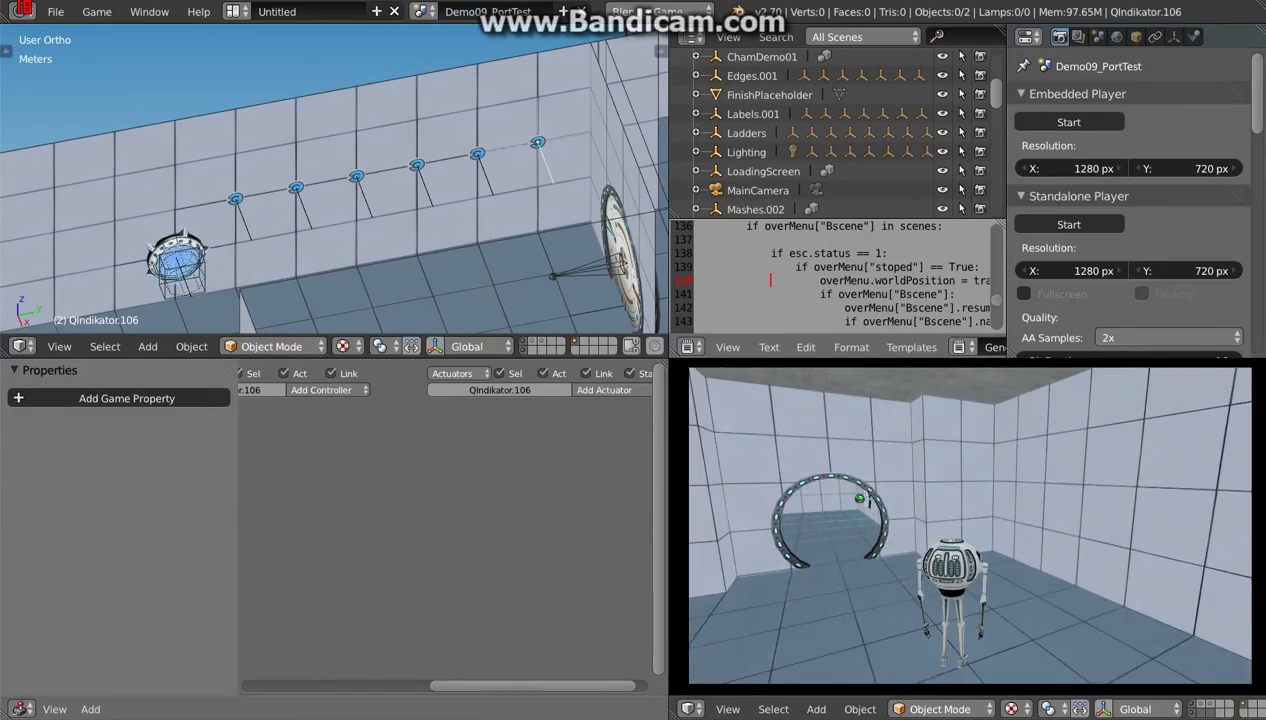
{"action": "scroll", "coordinate": [385, 233], "scroll_direction": "down", "scroll_amount": 3}
Step: Switch the lower-left logic area to the UV/Image Editor
{"action": "scroll", "coordinate": [420, 220], "scroll_direction": "down", "scroll_amount": 4}
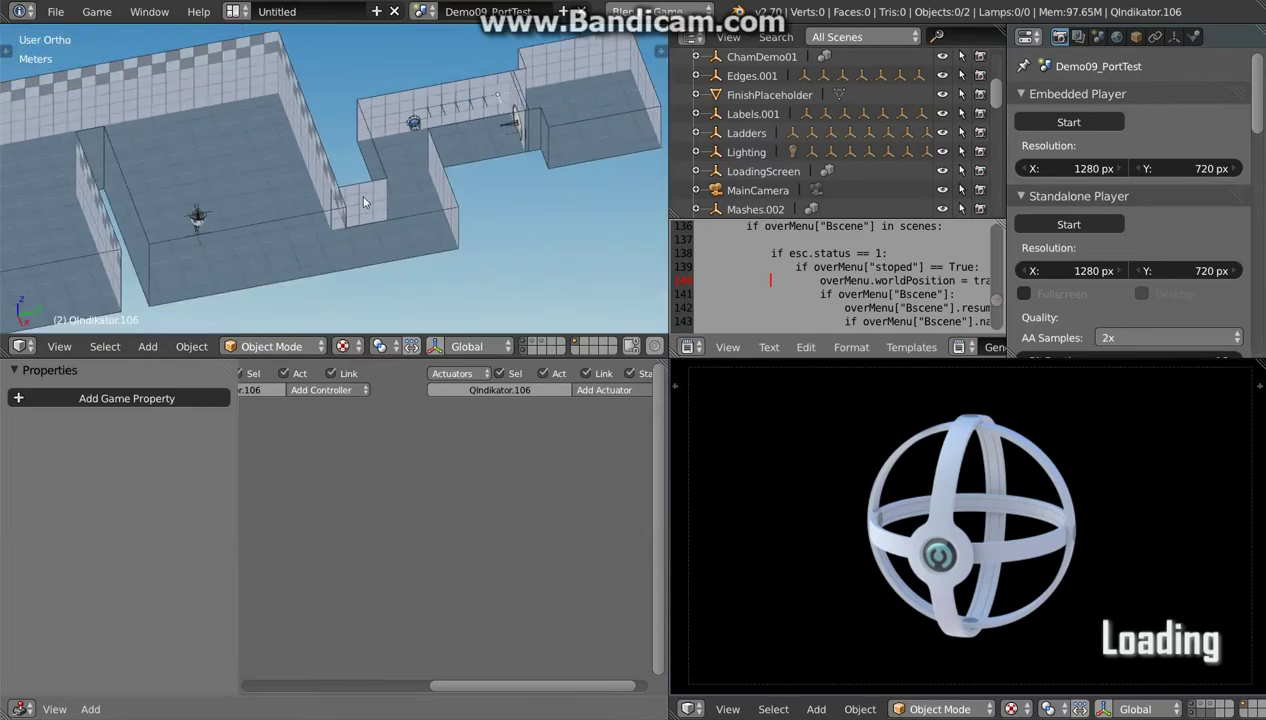
{"action": "scroll", "coordinate": [486, 198], "scroll_direction": "down", "scroll_amount": 2}
{"action": "middle_click_drag", "start_coordinate": [477, 212], "coordinate": [396, 232]}
{"action": "left_click", "coordinate": [22, 709]}
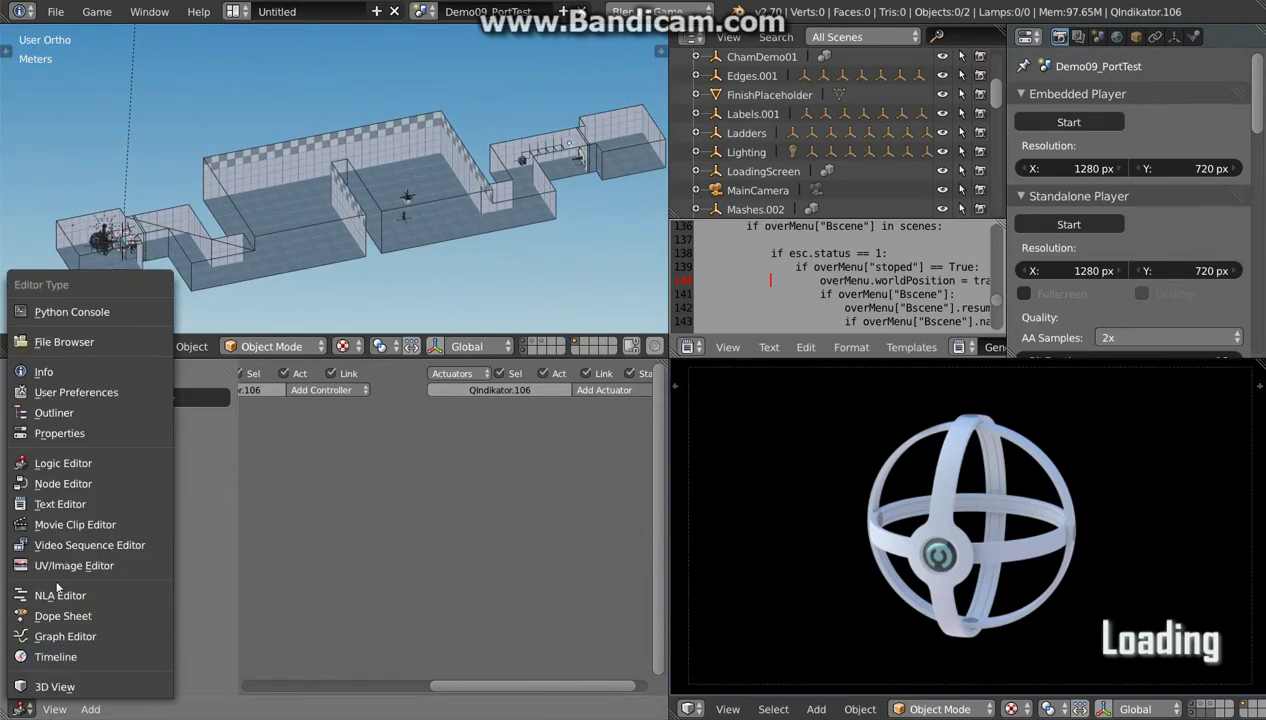
{"action": "left_click", "coordinate": [66, 566]}
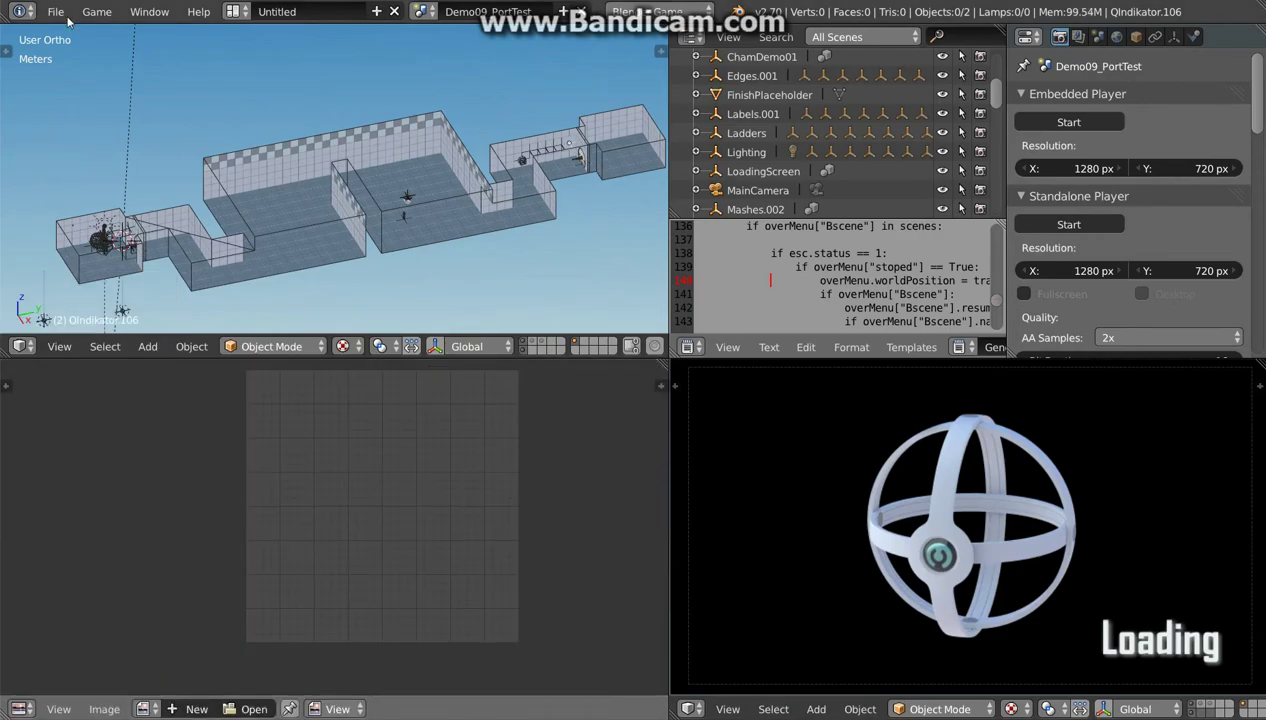
Step: Add a LightProbe group instance to the level
{"action": "scroll", "coordinate": [135, 240], "scroll_direction": "up", "scroll_amount": 3}
{"action": "key", "text": "shift+a"}
{"action": "left_click", "coordinate": [117, 312]}
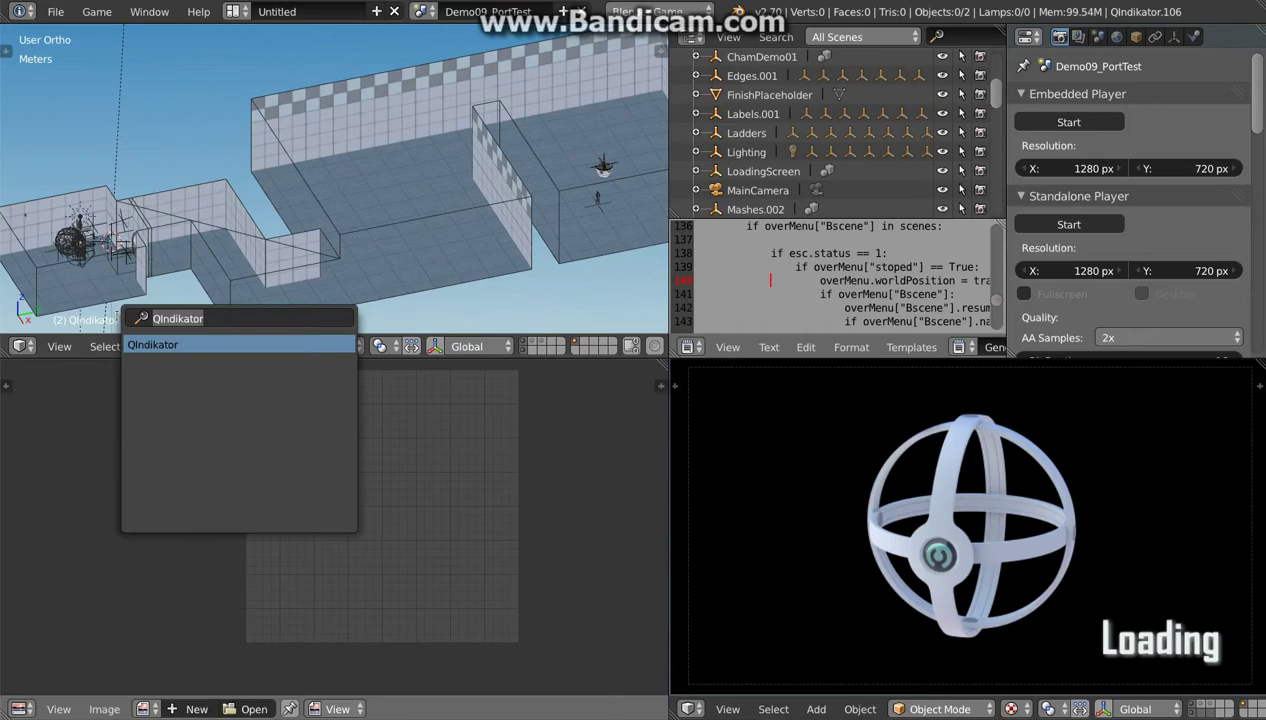
{"action": "left_click", "coordinate": [176, 350]}
{"action": "middle_click_drag", "start_coordinate": [192, 229], "coordinate": [167, 172]}
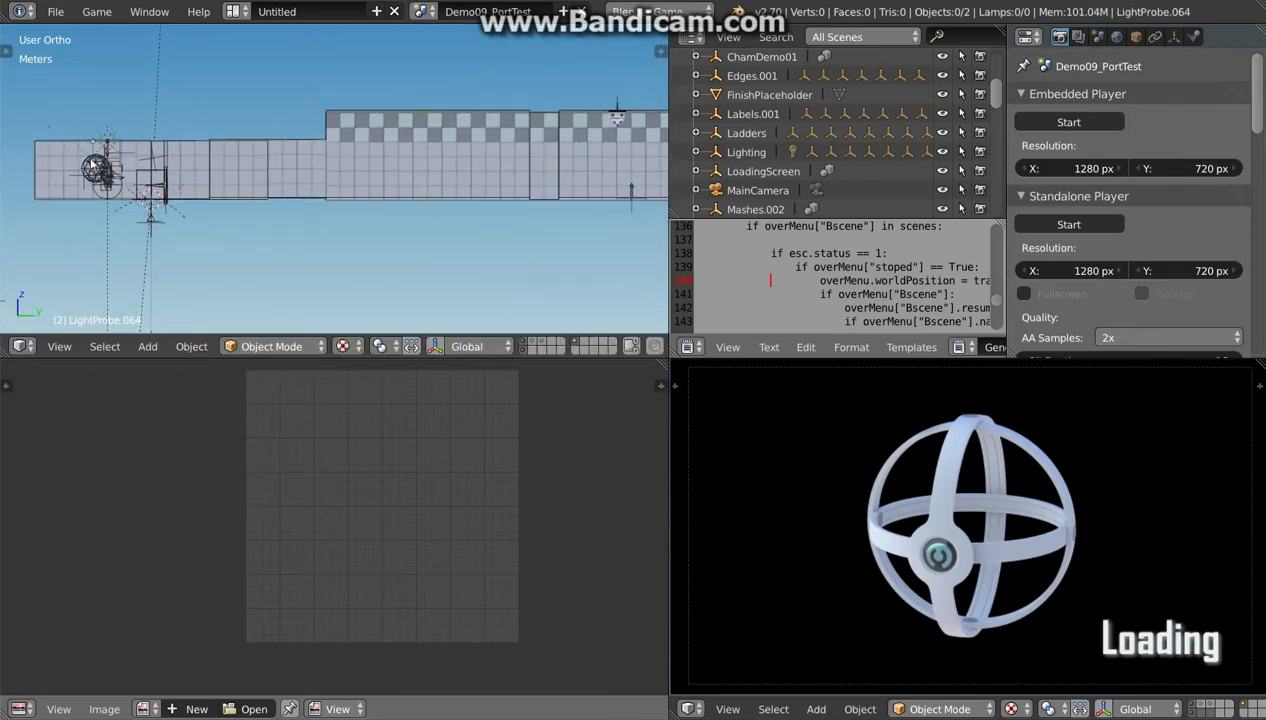
Step: Switch to top view and expand Demo09_PortTest in the outliner to list its objects
{"action": "middle_click_drag", "start_coordinate": [119, 118], "coordinate": [233, 280]}
{"action": "key", "text": "KP_7"}
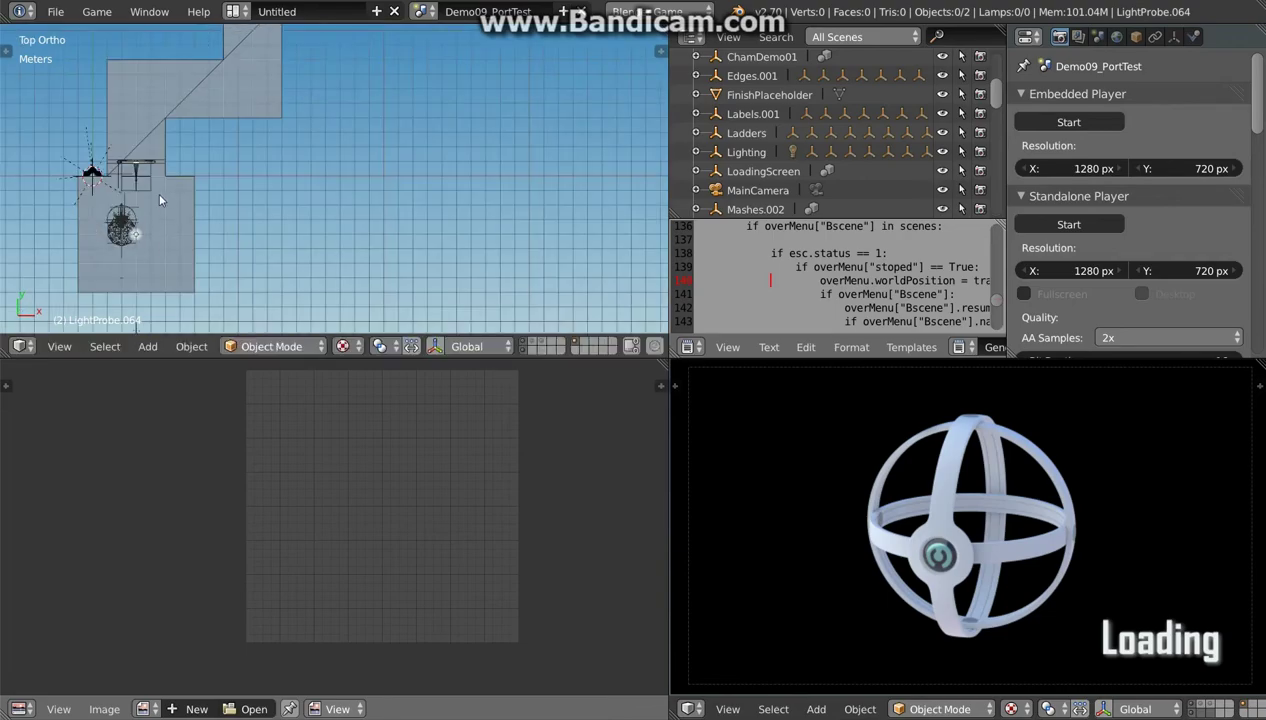
{"action": "middle_click_drag", "start_coordinate": [157, 192], "coordinate": [160, 222], "text": "shift"}
{"action": "scroll", "coordinate": [760, 130], "scroll_direction": "up", "scroll_amount": 5}
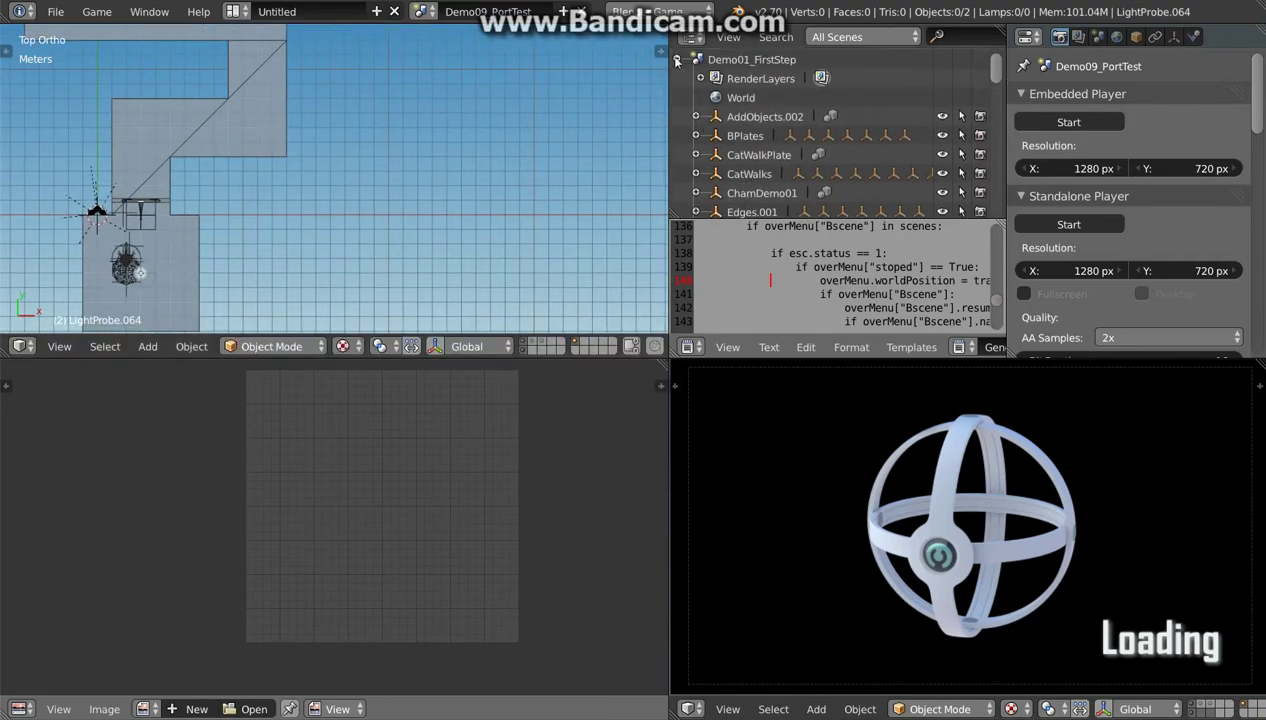
{"action": "left_click", "coordinate": [677, 57]}
{"action": "left_click", "coordinate": [676, 151]}
{"action": "scroll", "coordinate": [720, 140], "scroll_direction": "down", "scroll_amount": 3}
{"action": "scroll", "coordinate": [722, 135], "scroll_direction": "down", "scroll_amount": 2}
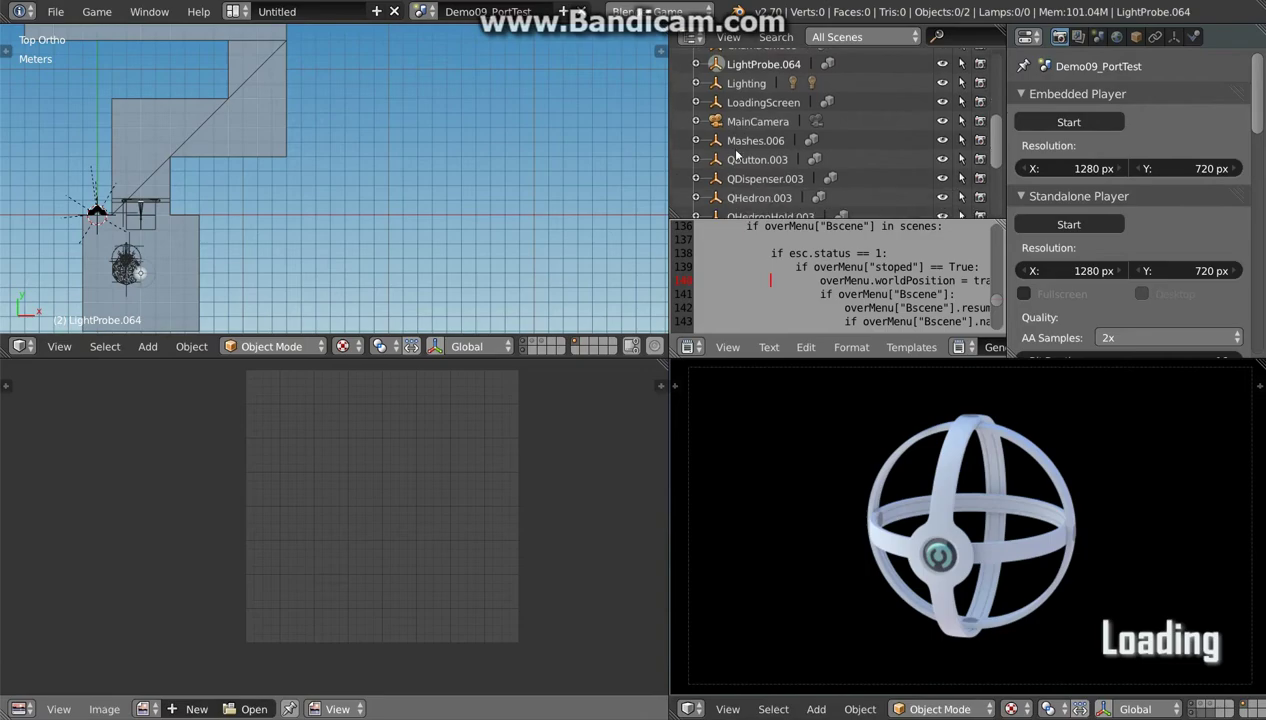
{"action": "scroll", "coordinate": [725, 133], "scroll_direction": "up", "scroll_amount": 1}
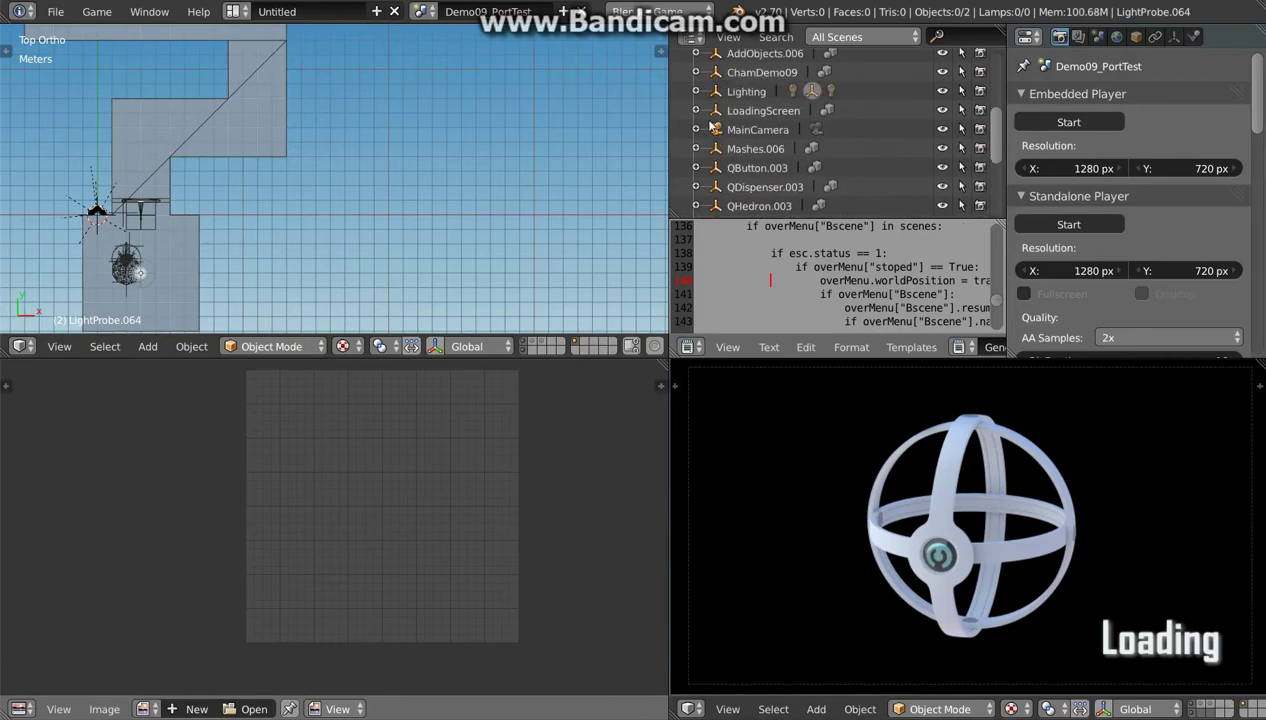
Step: Copy the light probe 10 m along Y and into the next room, raising it vertically
{"action": "key", "text": "shift+d"}
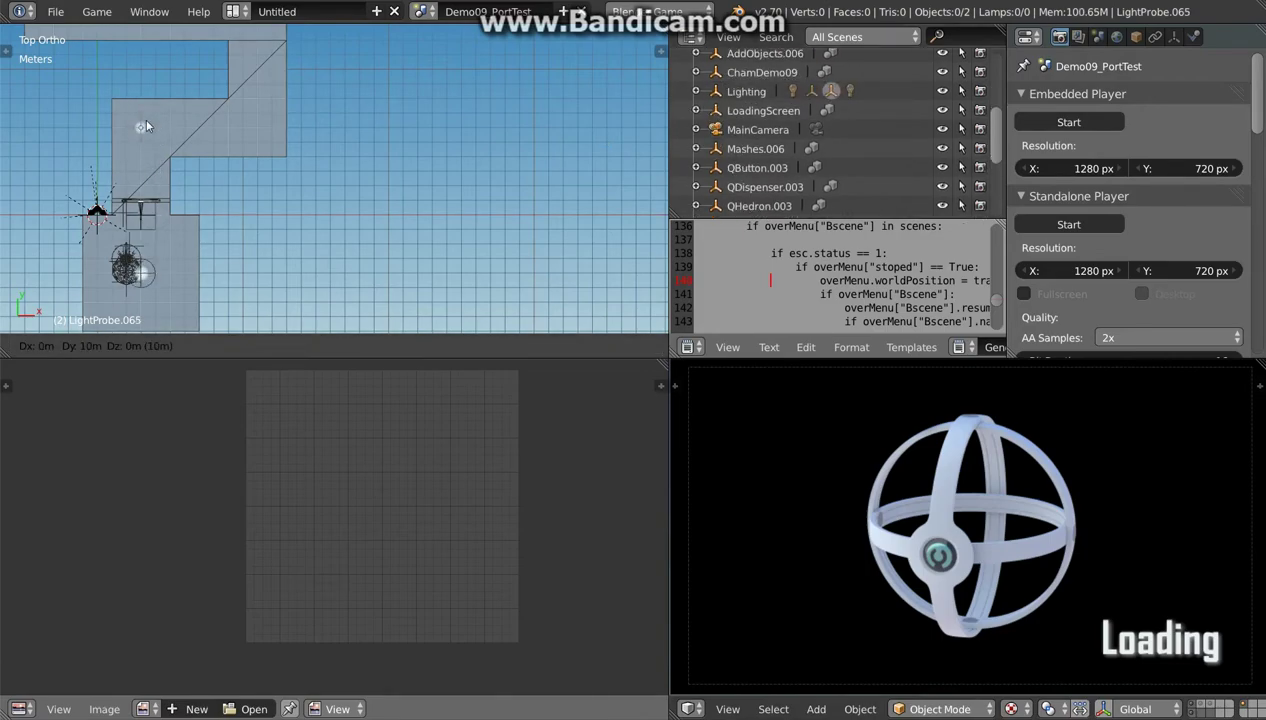
{"action": "left_click", "coordinate": [144, 127]}
{"action": "key", "text": "shift+d"}
{"action": "left_click", "coordinate": [259, 123]}
{"action": "scroll", "coordinate": [327, 224], "scroll_direction": "up", "scroll_amount": 2}
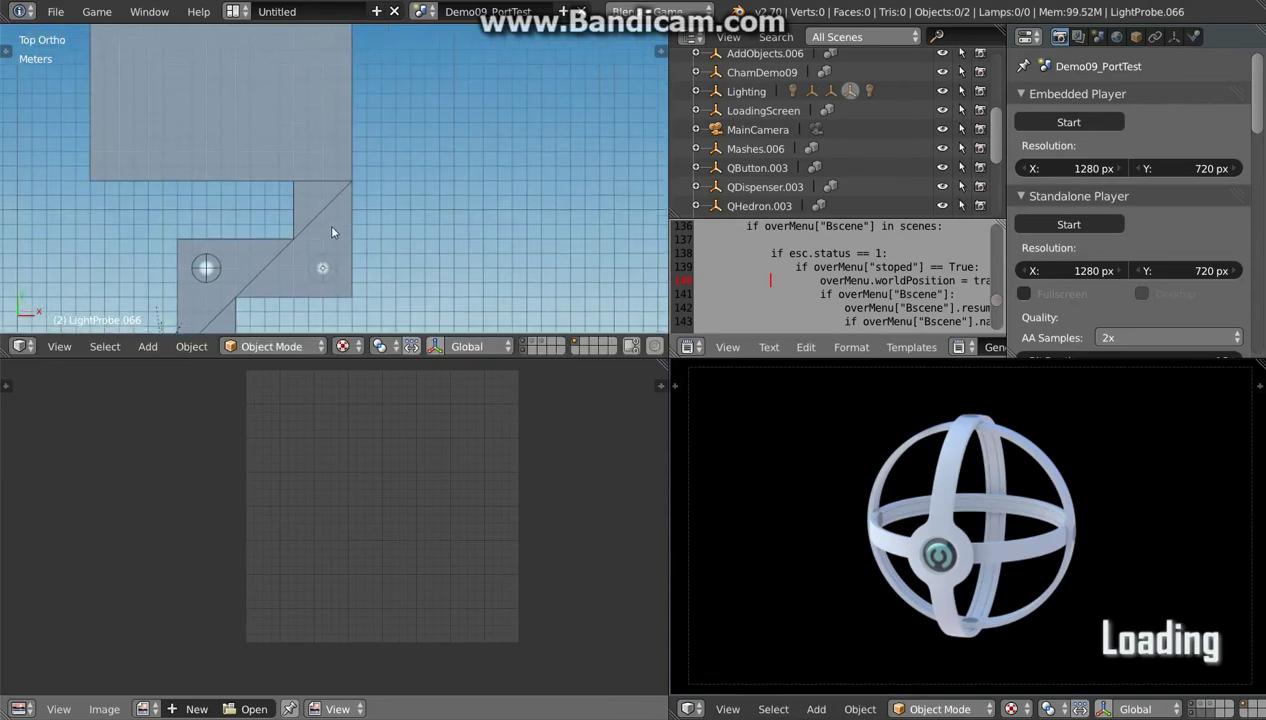
{"action": "scroll", "coordinate": [362, 289], "scroll_direction": "up", "scroll_amount": 1}
{"action": "key", "text": "shift+d"}
{"action": "left_click", "coordinate": [260, 97]}
{"action": "mouse_move", "coordinate": [260, 97]}
{"action": "middle_mouse_down"}
{"action": "mouse_move", "coordinate": [174, 94]}
{"action": "mouse_move", "coordinate": [167, 67]}
{"action": "middle_mouse_up"}
{"action": "key", "text": "g"}
{"action": "key", "text": "z"}
{"action": "left_click", "coordinate": [278, 106]}
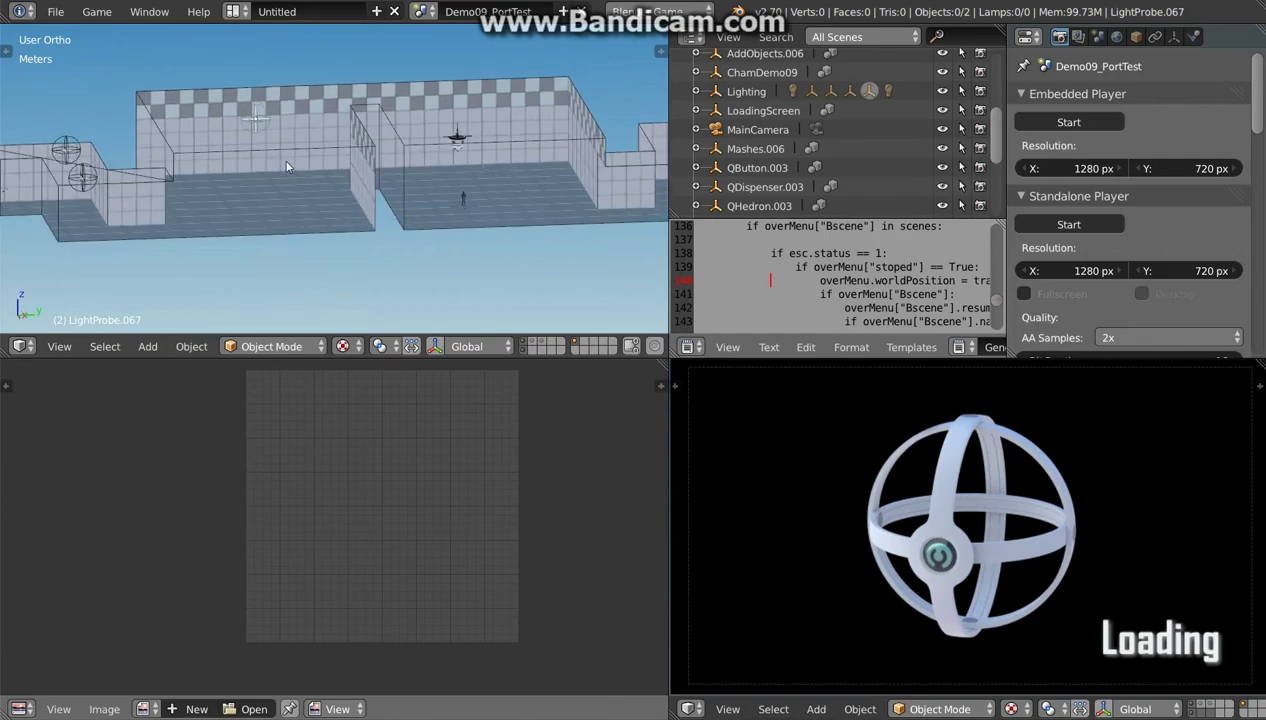
Step: Place a probe copy 17 m further along Y and another lowered by 2 m
{"action": "middle_click_drag", "start_coordinate": [278, 106], "coordinate": [292, 189]}
{"action": "key", "text": "KP_7"}
{"action": "scroll", "coordinate": [364, 228], "scroll_direction": "down", "scroll_amount": 5}
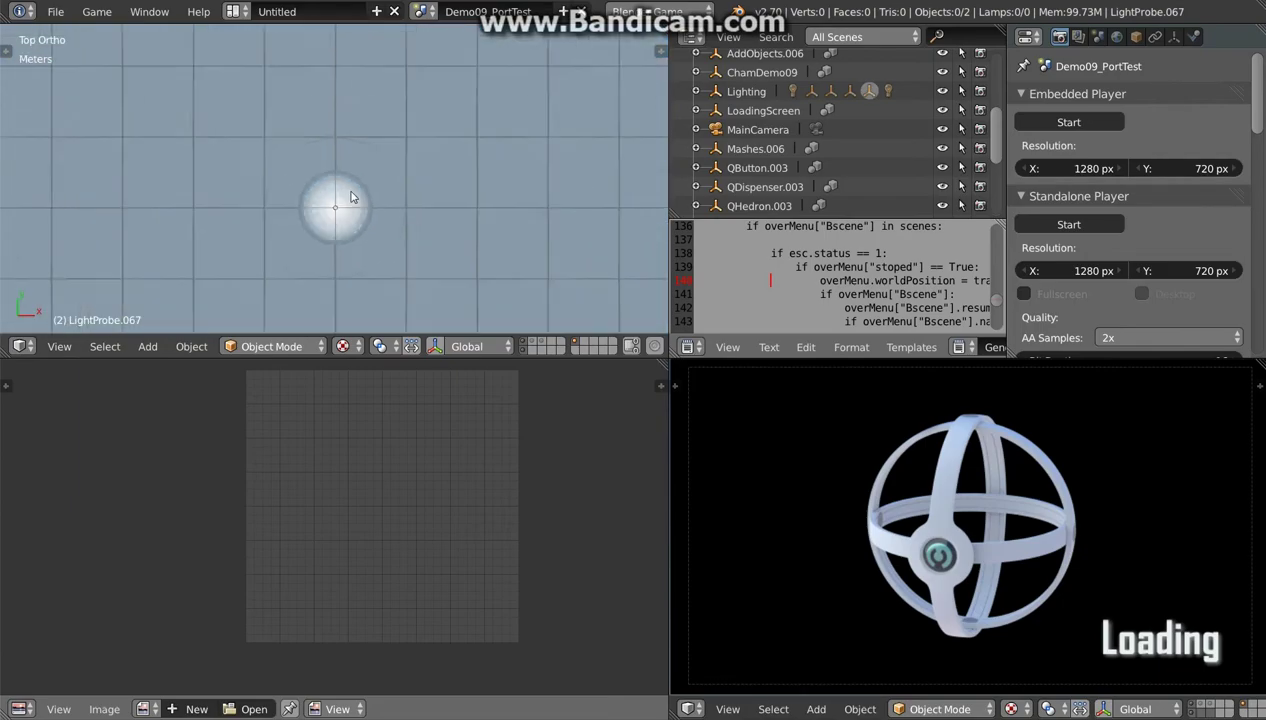
{"action": "scroll", "coordinate": [347, 187], "scroll_direction": "down", "scroll_amount": 5}
{"action": "key", "text": "shift+d"}
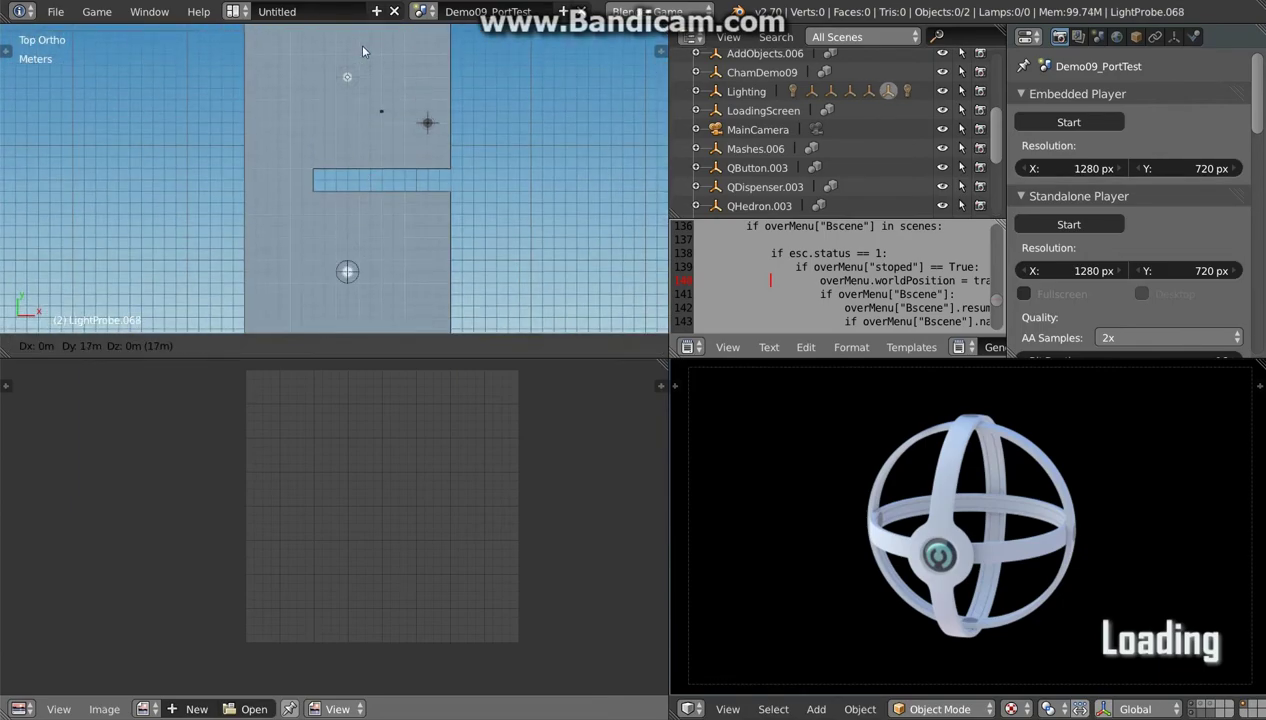
{"action": "left_click", "coordinate": [363, 45]}
{"action": "middle_click_drag", "start_coordinate": [363, 45], "coordinate": [383, 271], "text": "shift"}
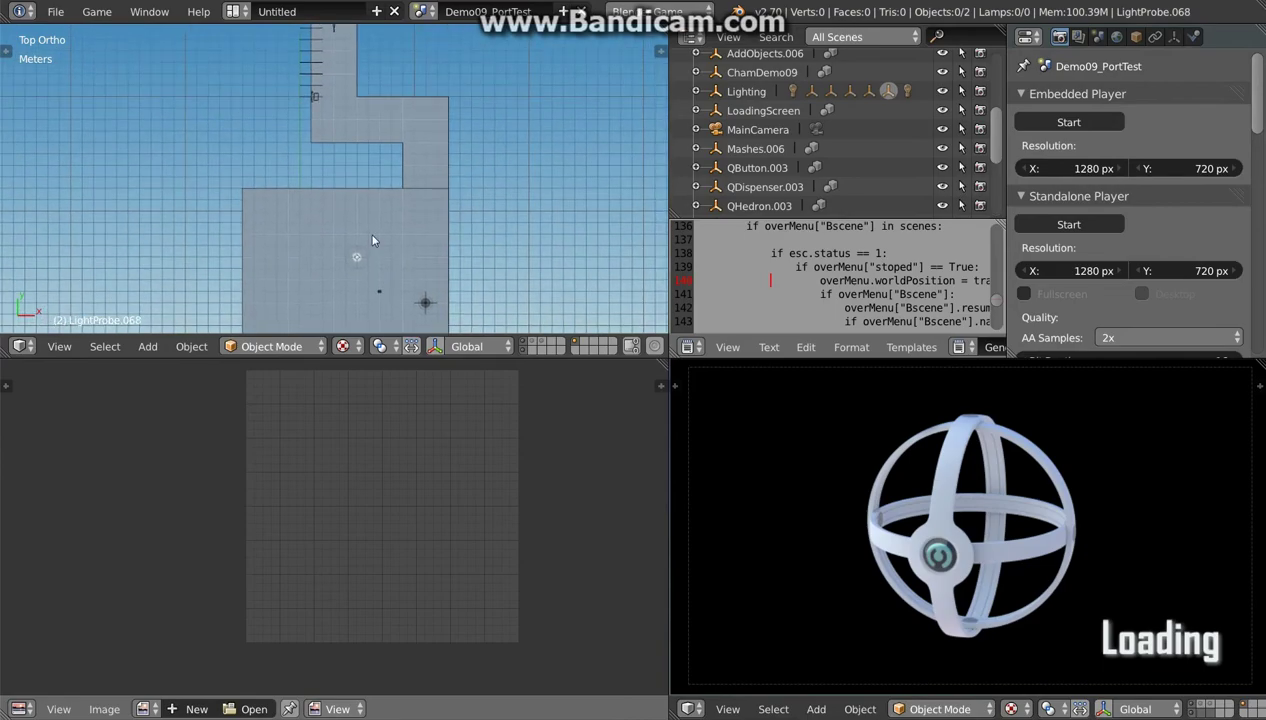
{"action": "key", "text": "shift+d"}
{"action": "right_click", "coordinate": [435, 101]}
{"action": "mouse_move", "coordinate": [435, 101]}
{"action": "middle_mouse_down"}
{"action": "mouse_move", "coordinate": [329, 109]}
{"action": "mouse_move", "coordinate": [446, 74]}
{"action": "middle_mouse_up"}
{"action": "key", "text": "g"}
{"action": "key", "text": "z"}
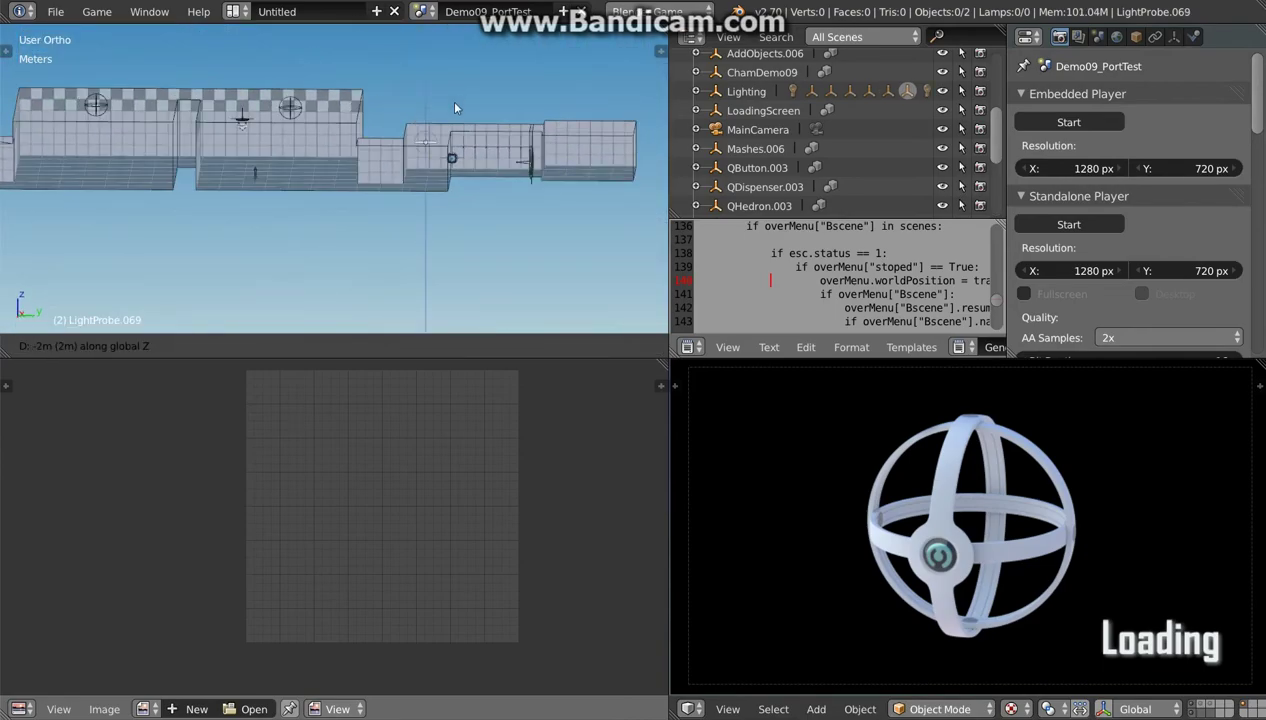
{"action": "left_click", "coordinate": [454, 107]}
Step: Add probe copies 7 m to the left and 14 m along Y, reaching LightProbe.071
{"action": "key", "text": "KP_7"}
{"action": "key", "text": "shift+d"}
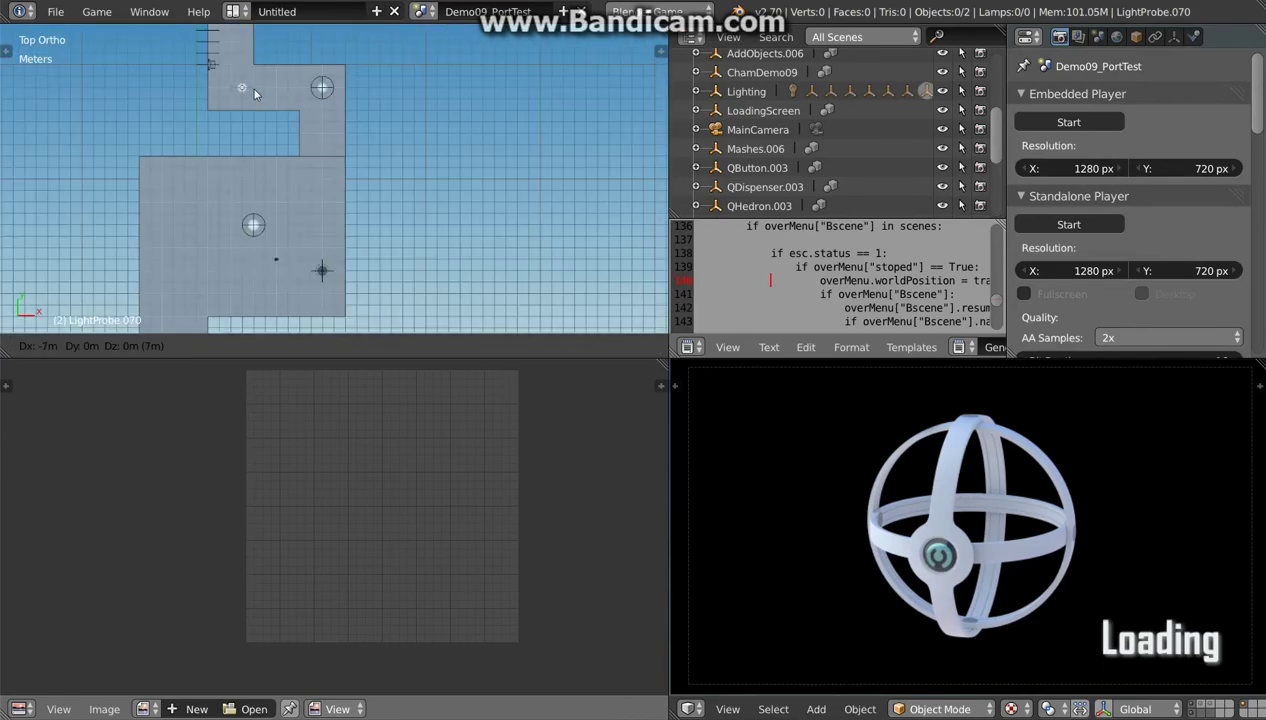
{"action": "left_click", "coordinate": [254, 93]}
{"action": "middle_click_drag", "start_coordinate": [254, 93], "coordinate": [299, 256], "text": "shift"}
{"action": "key", "text": "shift+d"}
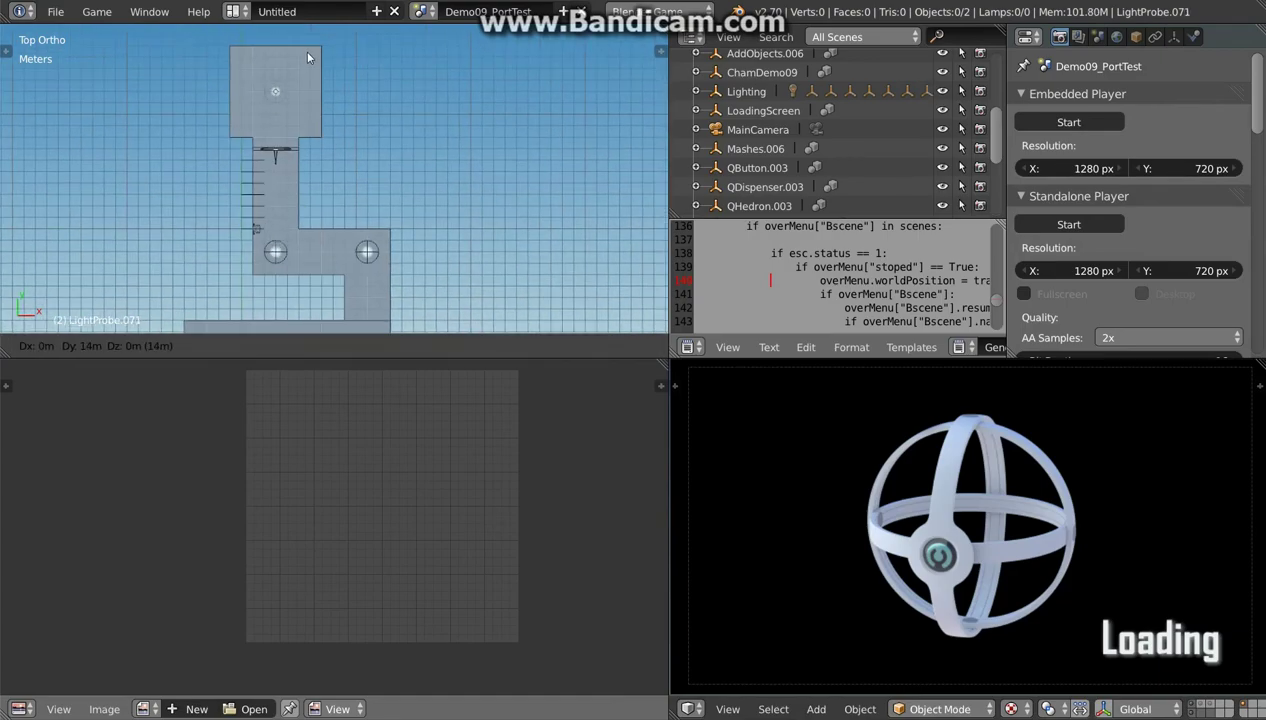
{"action": "left_click", "coordinate": [308, 58]}
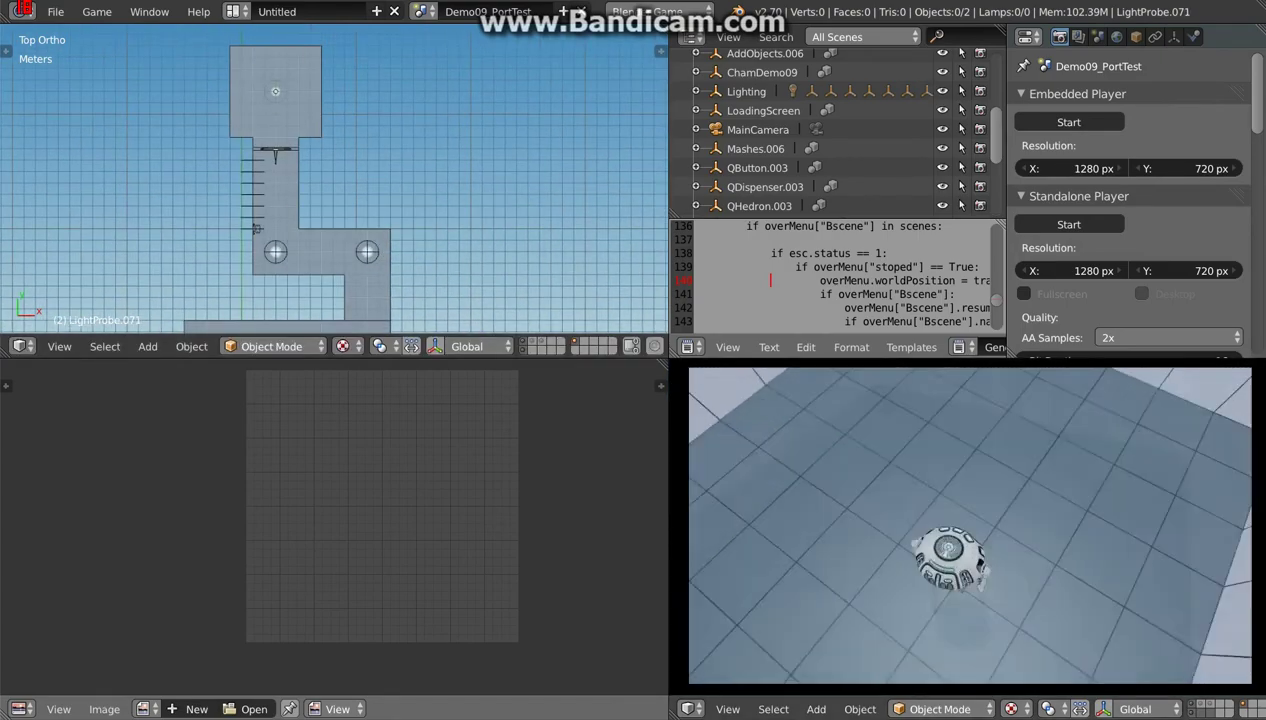